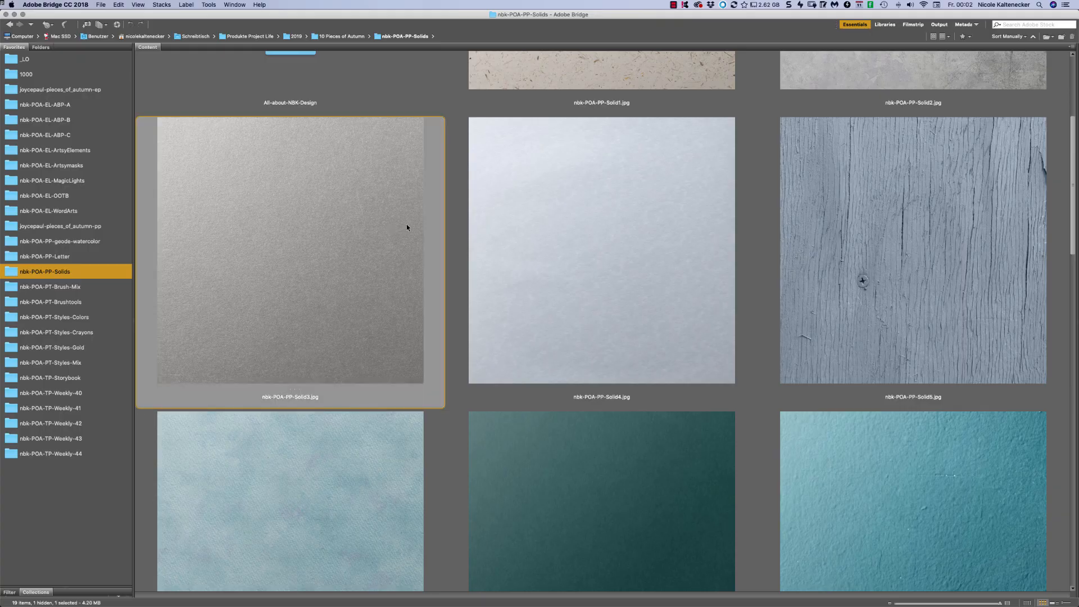
# Step: Preview the solid paper images full screen from nbk-POA-PP-Solid3.jpg through to the nbk-POA-PP-Solids.jpg overview, and return to the start of the folder
pyautogui.press('space')
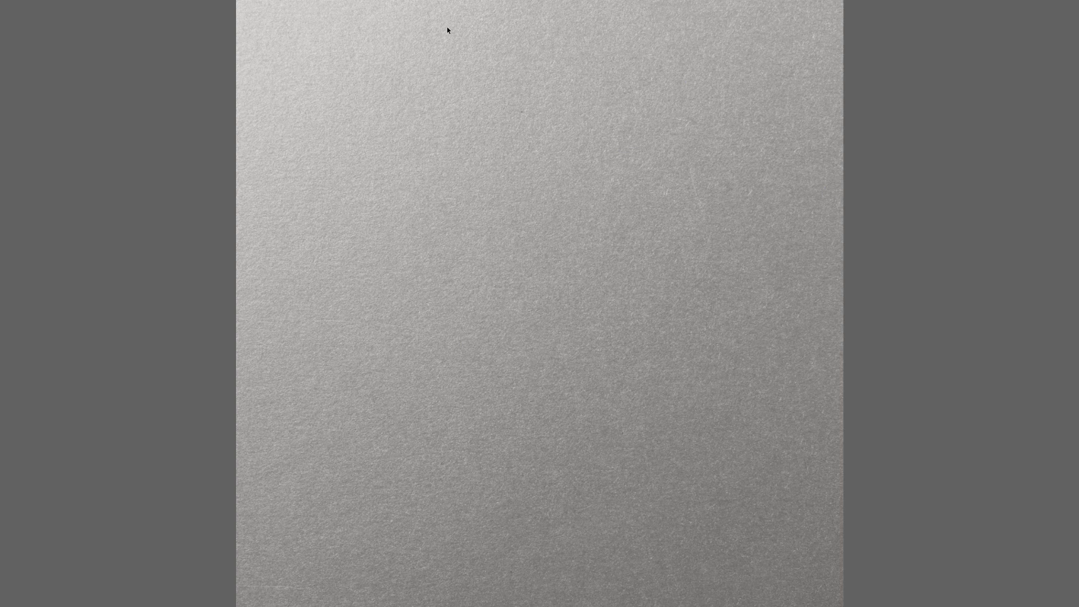
pyautogui.press('Right')
pyautogui.press('Right')
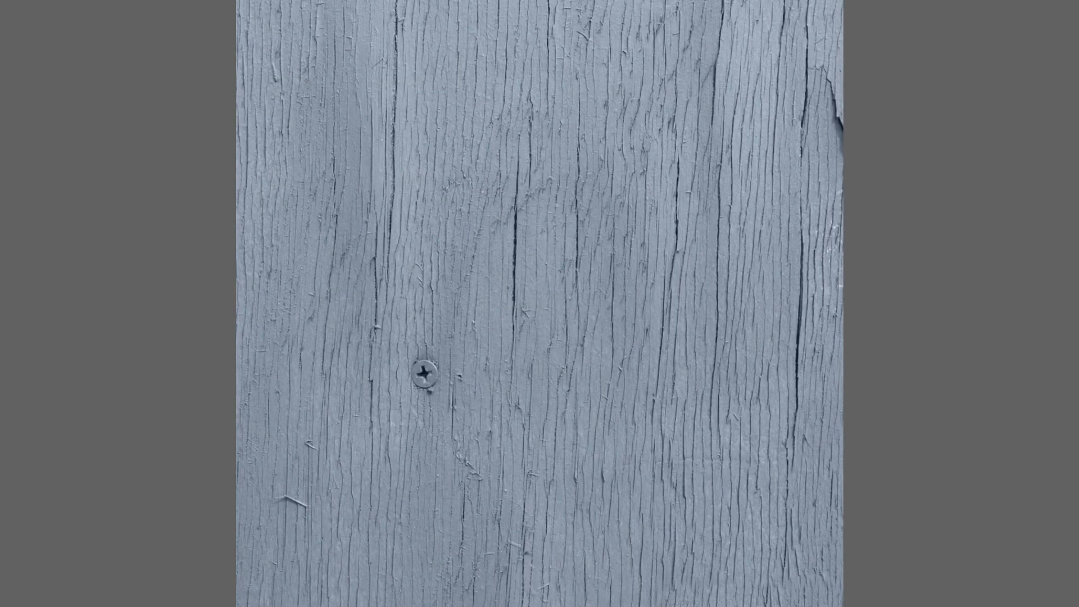
pyautogui.press('Right')
pyautogui.press('Right')
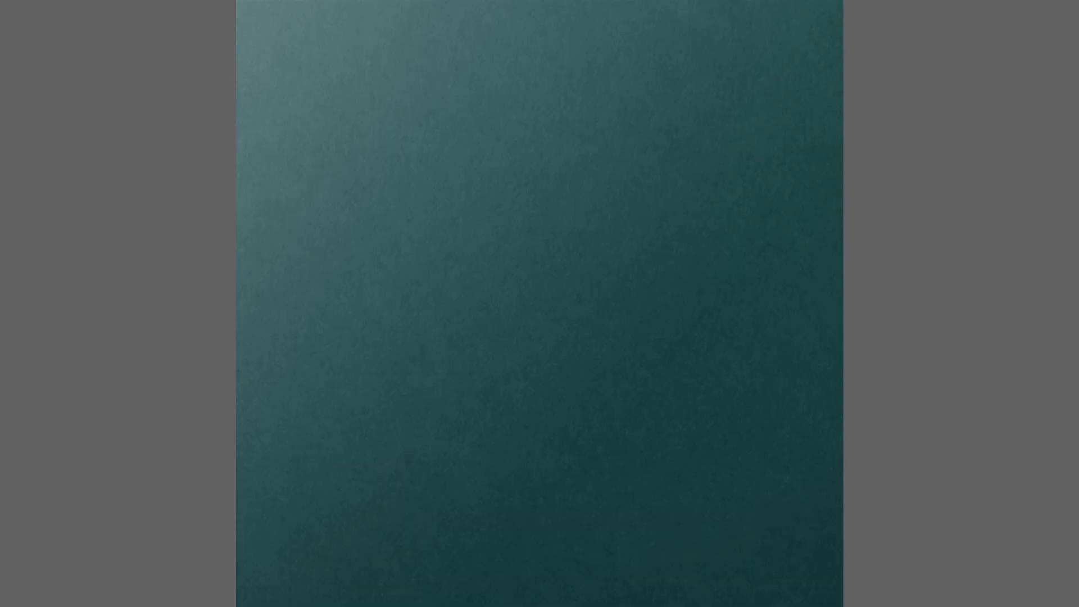
pyautogui.press('Right')
pyautogui.press('Right')
pyautogui.press('Right')
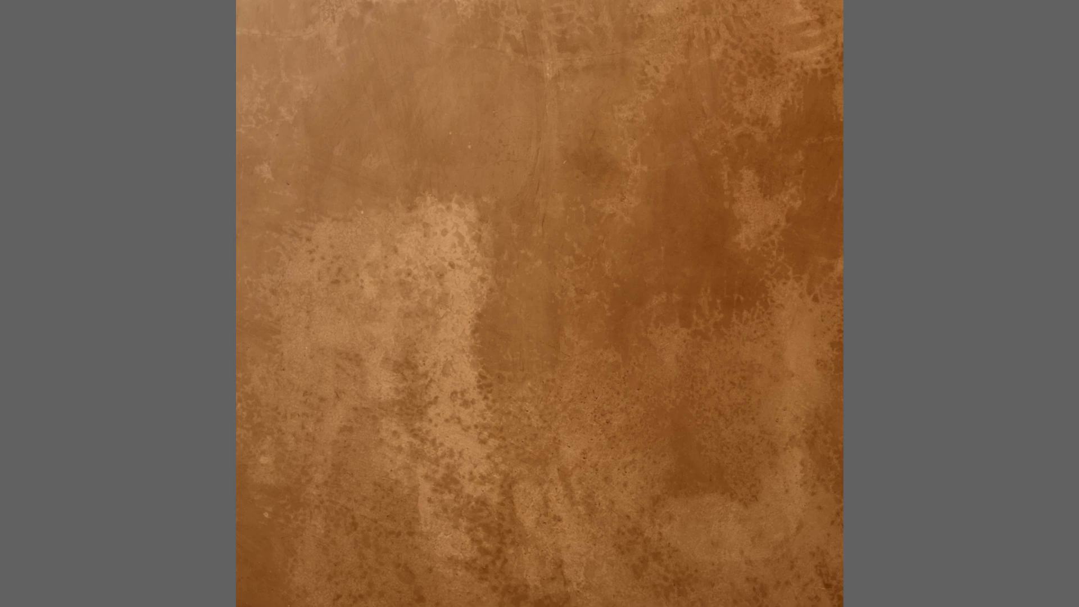
pyautogui.press('Right')
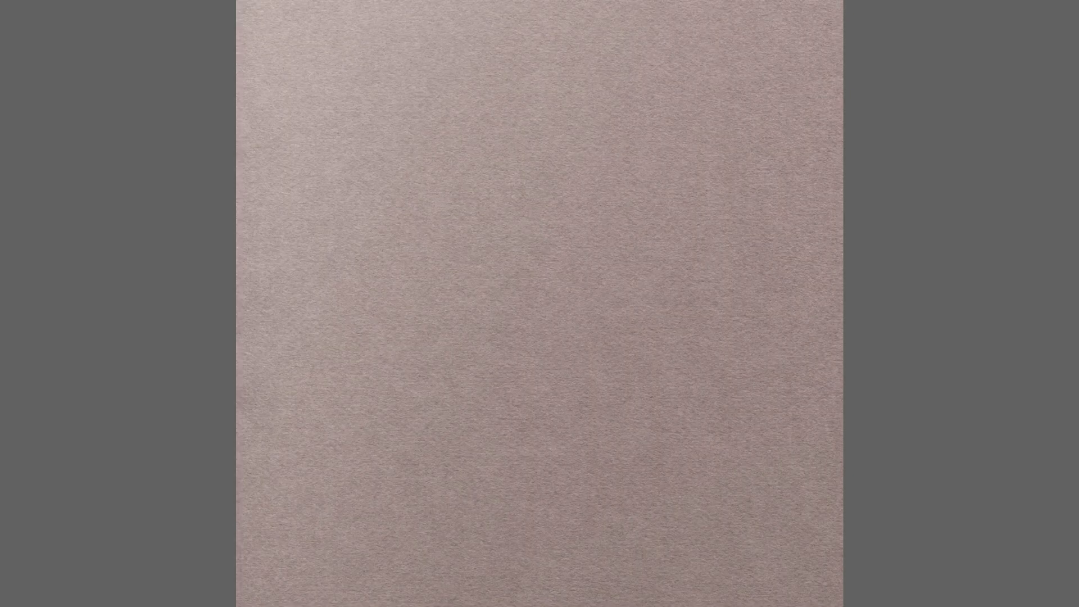
pyautogui.press('Right')
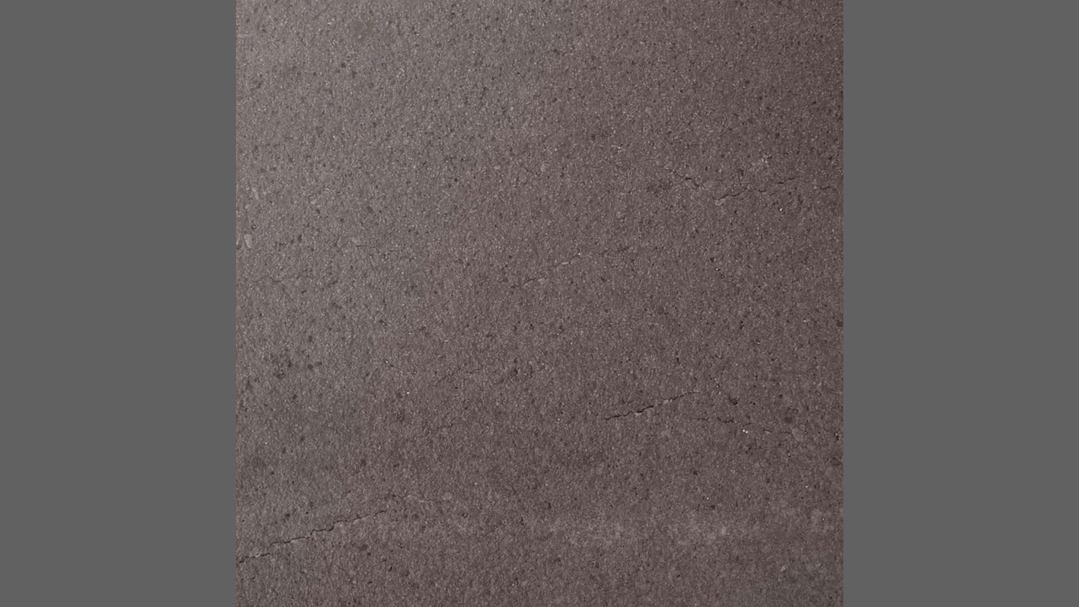
pyautogui.press('Right')
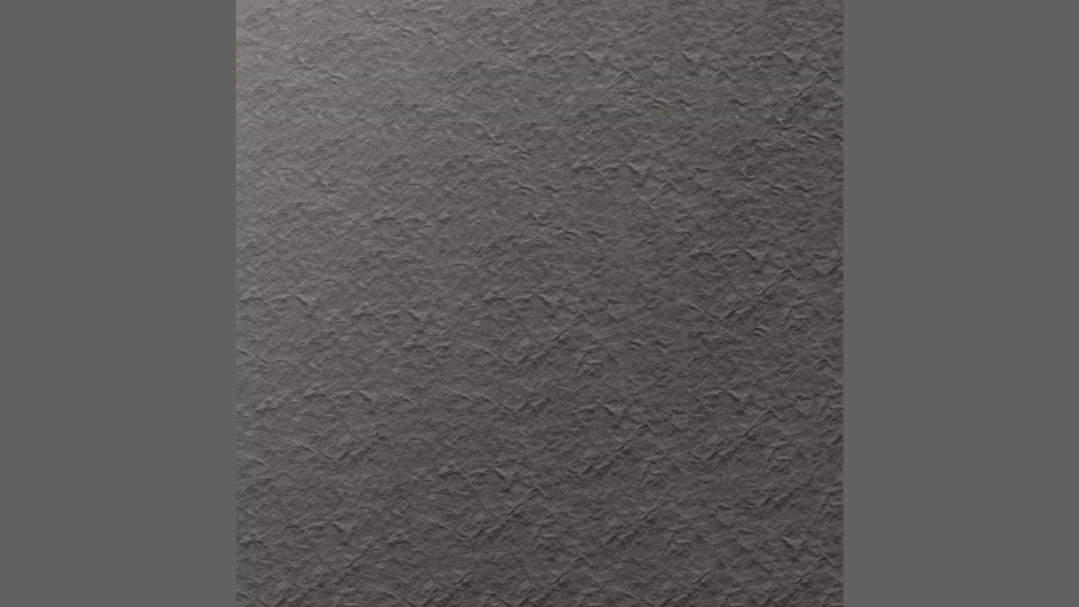
pyautogui.press('Right')
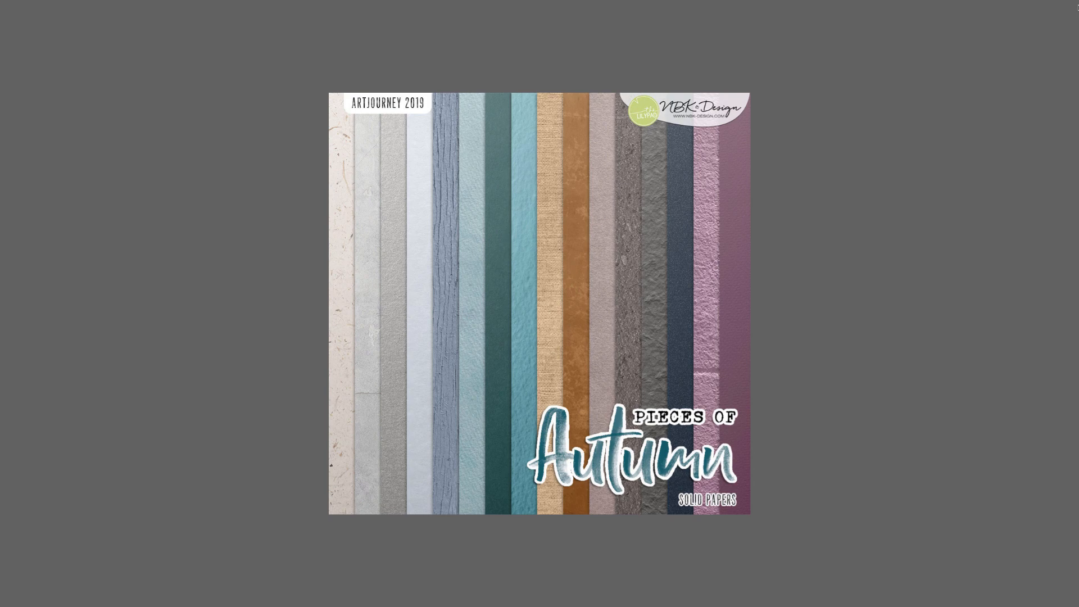
pyautogui.press('space')
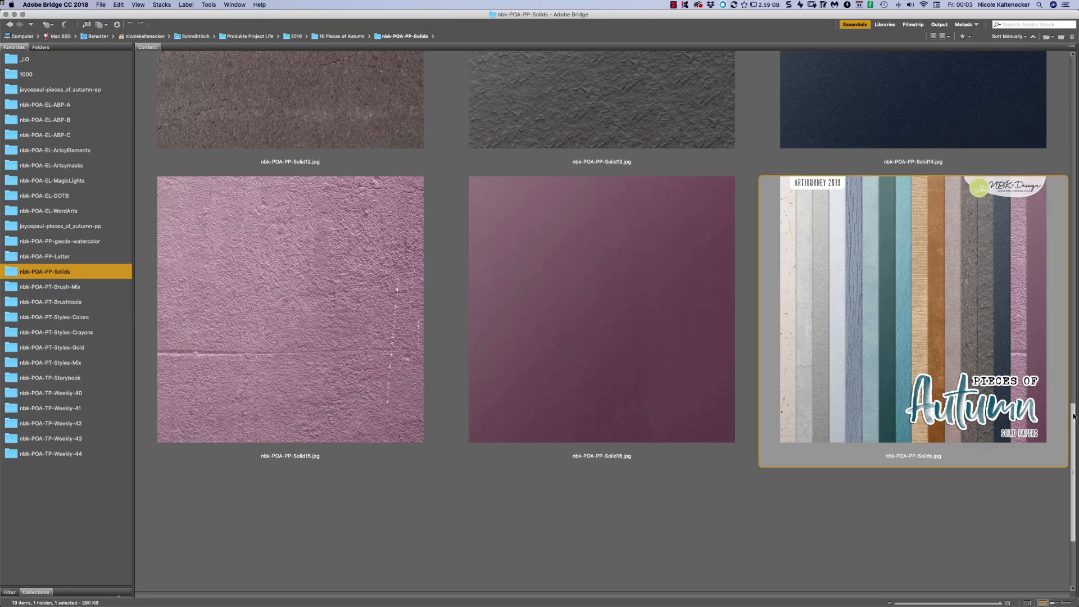
pyautogui.scroll(8, 1043, 367)
pyautogui.scroll(12, 1014, 264)
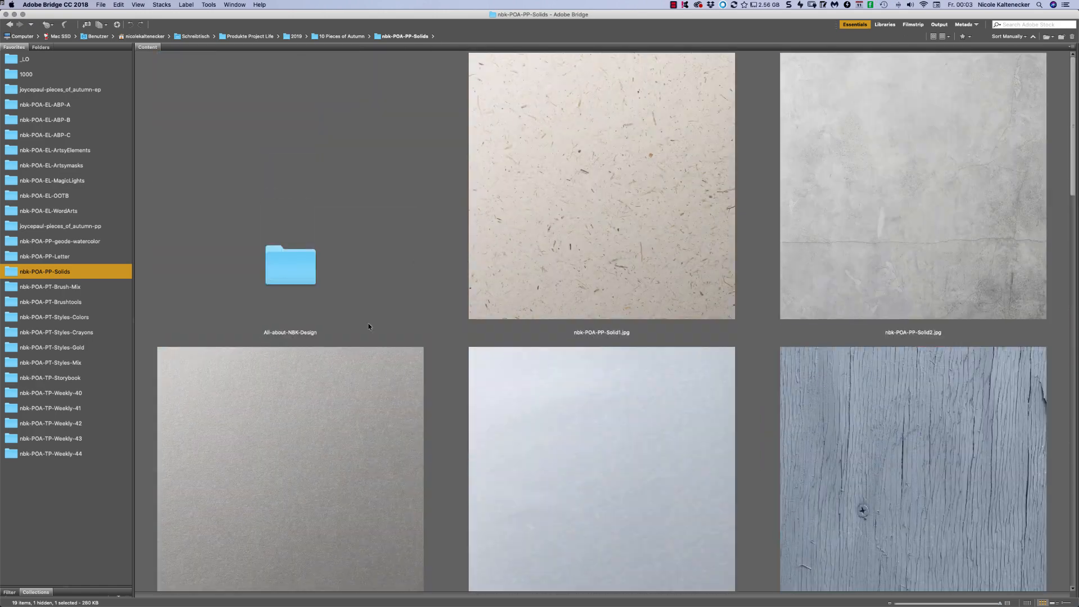
# Step: Open the nbk-POA-PT-Brush-Mix folder, look through its brush images and select the nbk-POA-BrushMix.abr brush file
pyautogui.click(87, 288)
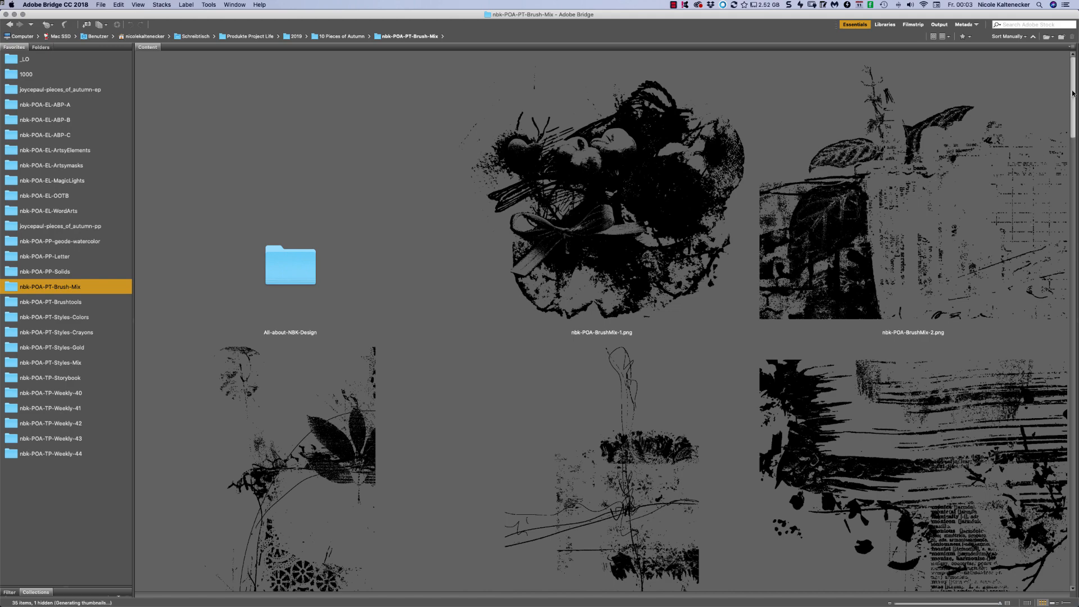
pyautogui.scroll(-10, 1026, 201)
pyautogui.scroll(-5, 967, 208)
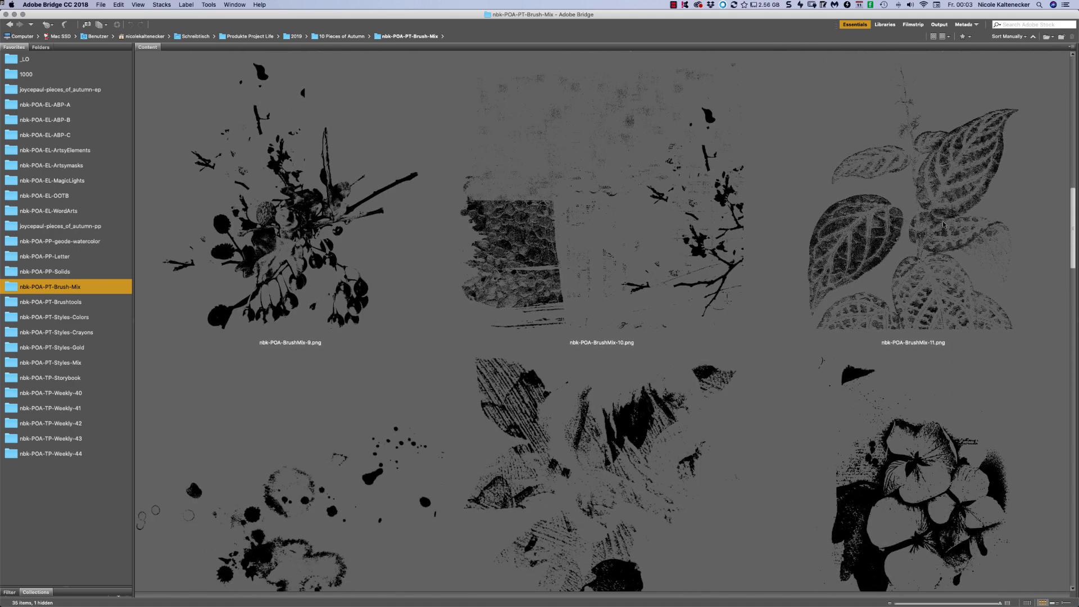
pyautogui.scroll(-5, 905, 271)
pyautogui.scroll(-5, 905, 271)
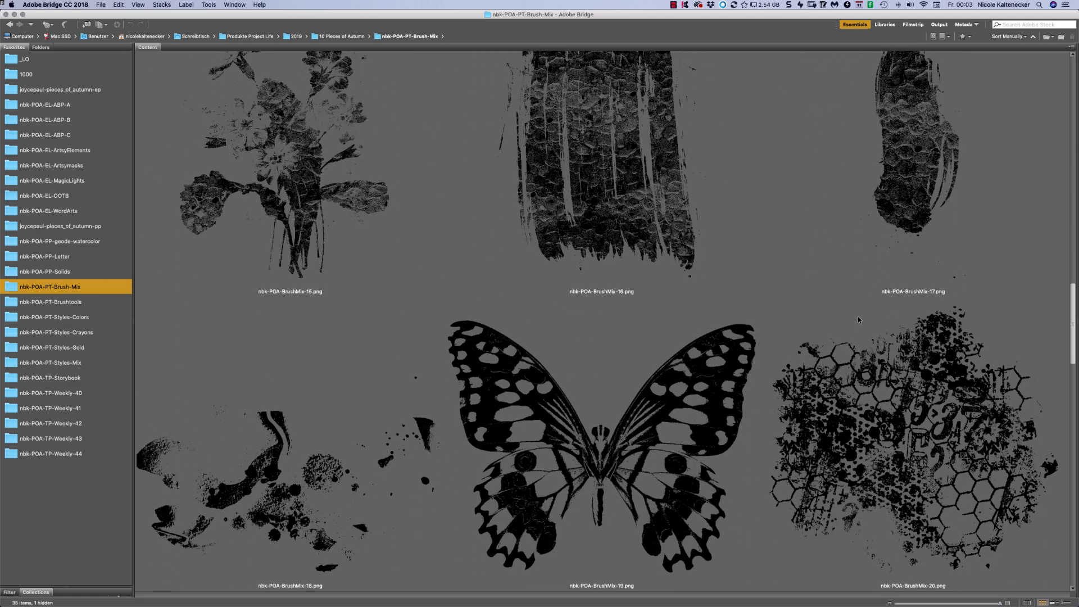
pyautogui.scroll(-2, 858, 318)
pyautogui.scroll(-4, 843, 343)
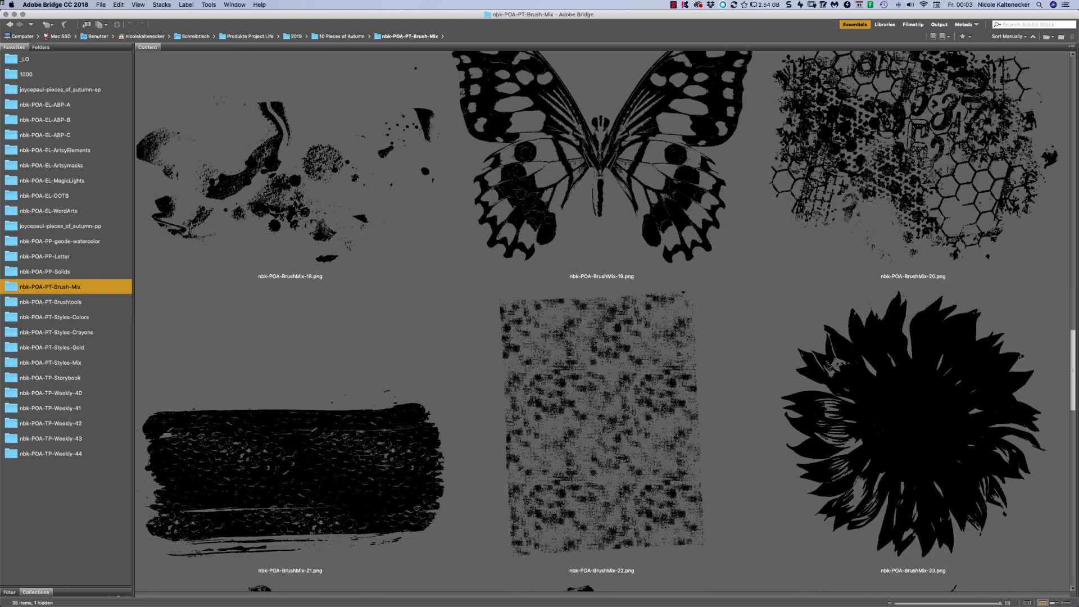
pyautogui.scroll(1, 828, 365)
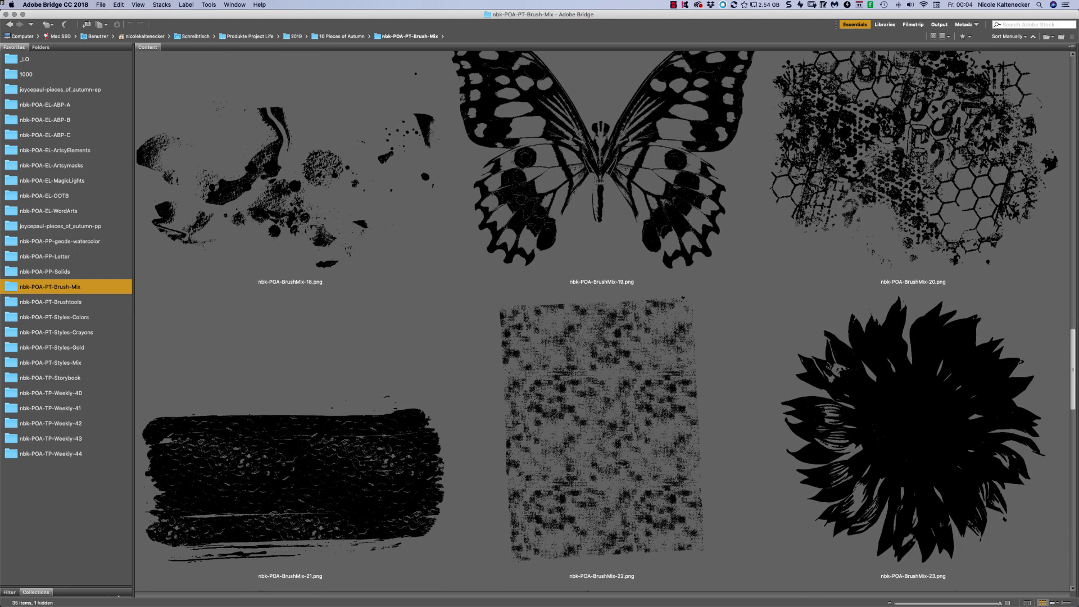
pyautogui.scroll(-9, 794, 413)
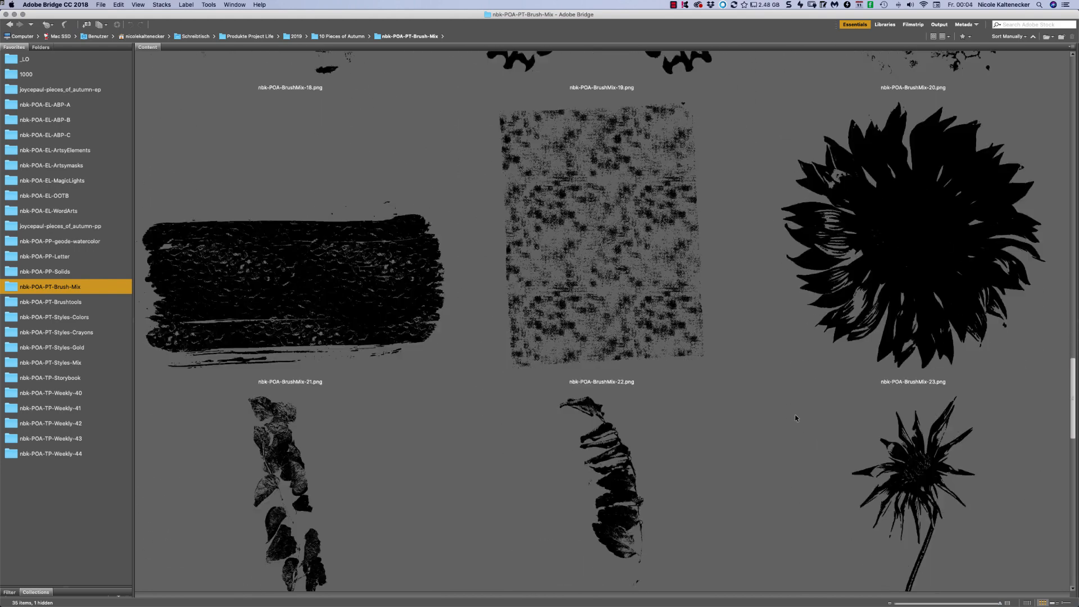
pyautogui.scroll(-8, 788, 442)
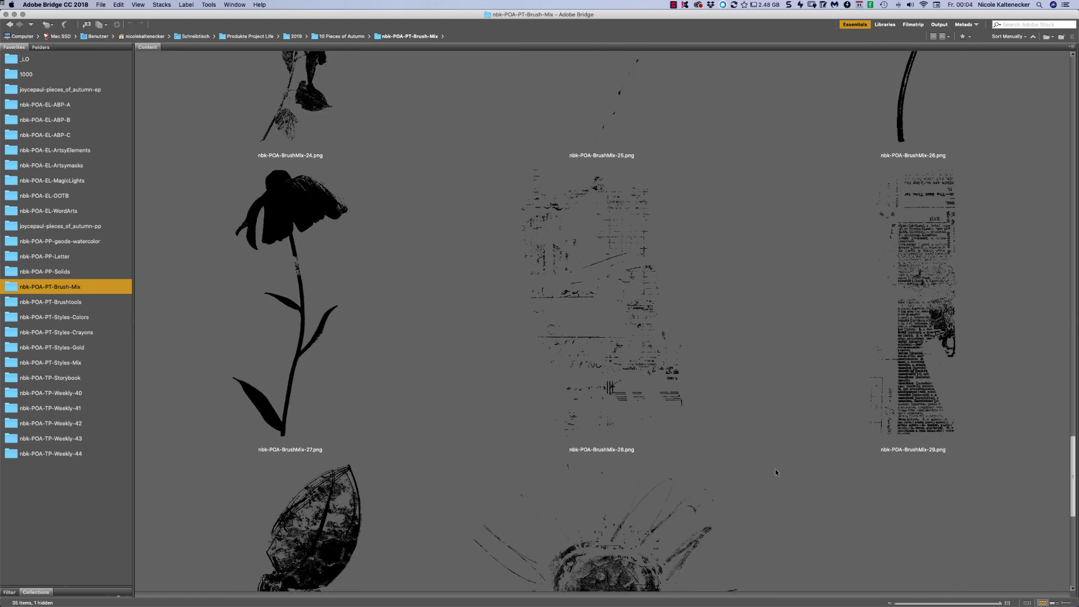
pyautogui.scroll(-1, 772, 497)
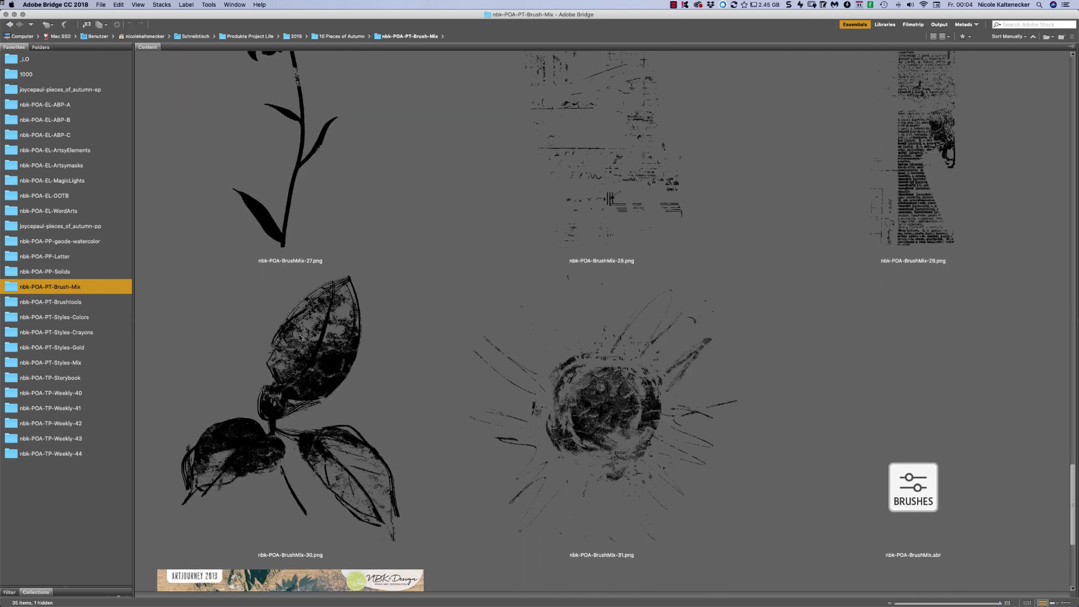
pyautogui.click(321, 349)
pyautogui.click(889, 402)
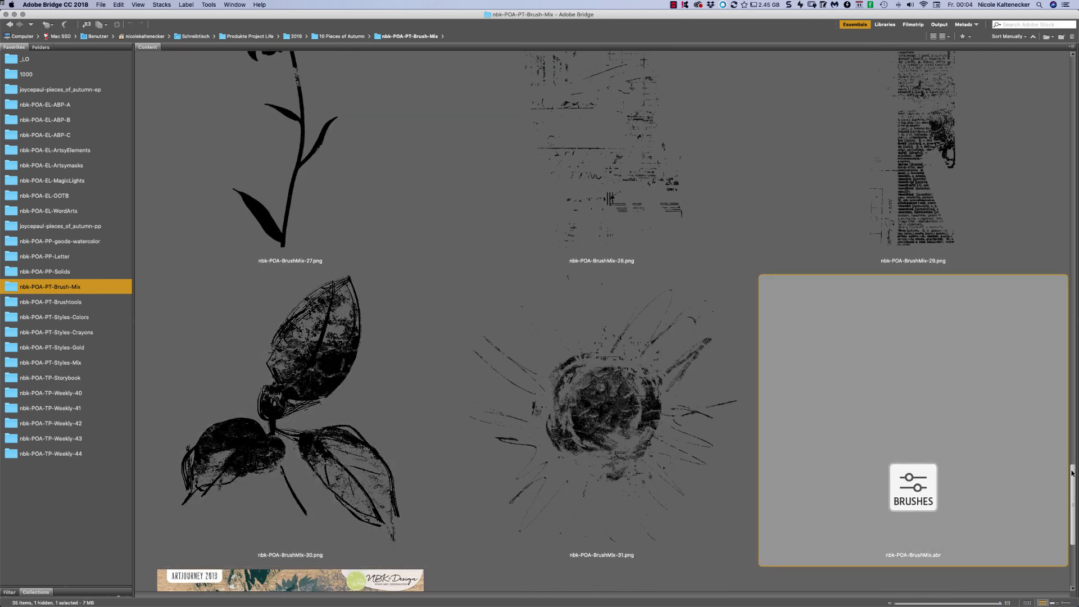
# Step: Review the Brush-Mix images again from the start of the folder down to the brush file and the preview image
pyautogui.moveTo(1073, 475)
pyautogui.mouseDown()
pyautogui.moveTo(1040, 365)
pyautogui.moveTo(887, 179)
pyautogui.moveTo(866, 63)
pyautogui.mouseUp()
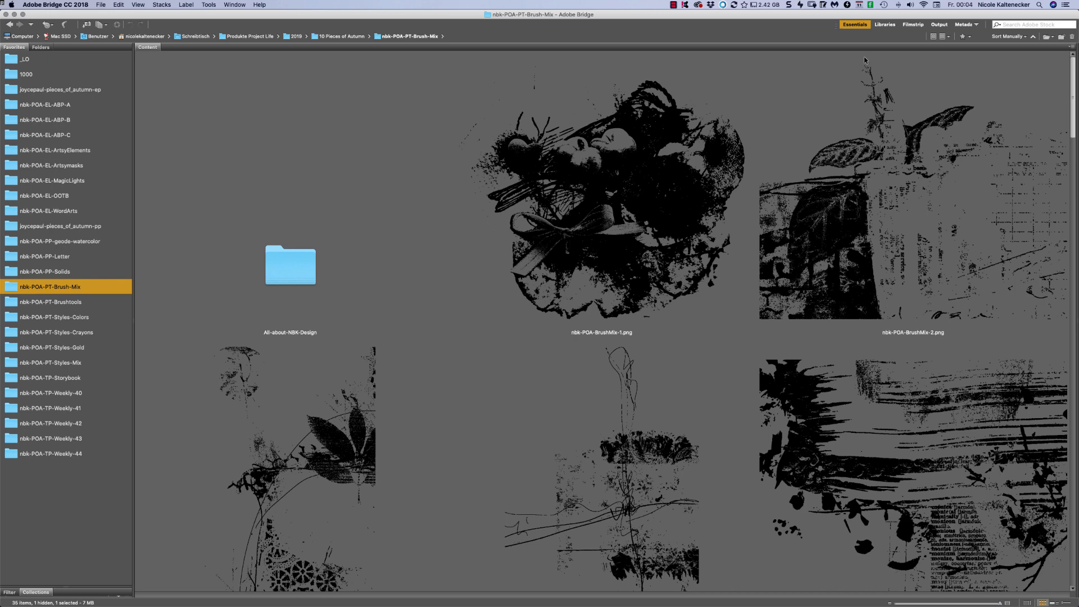
pyautogui.scroll(-5, 863, 62)
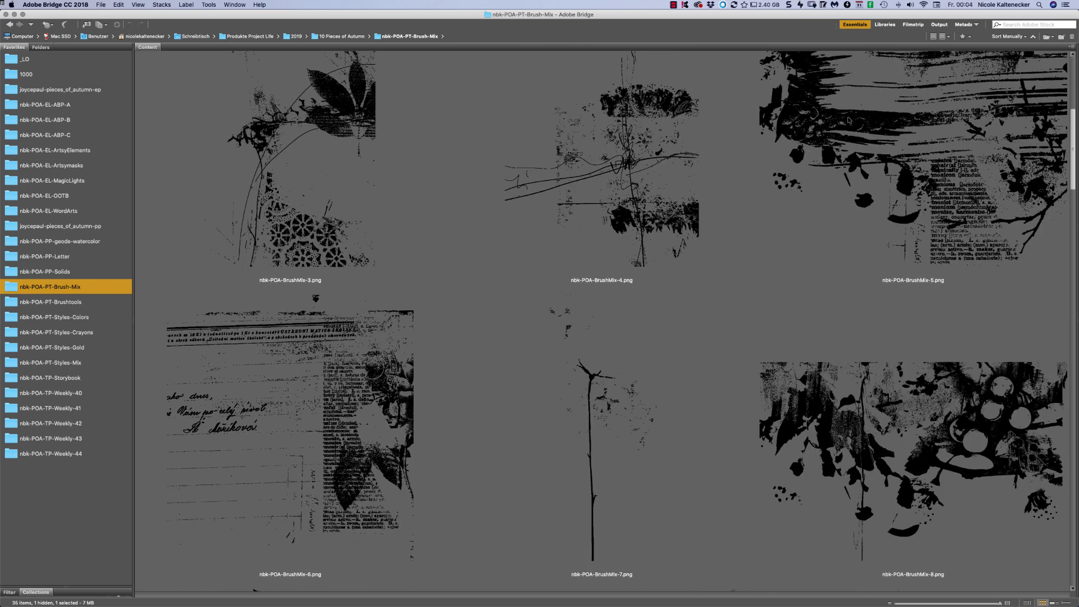
pyautogui.scroll(3, 846, 118)
pyautogui.scroll(1, 838, 93)
pyautogui.scroll(-1, 836, 93)
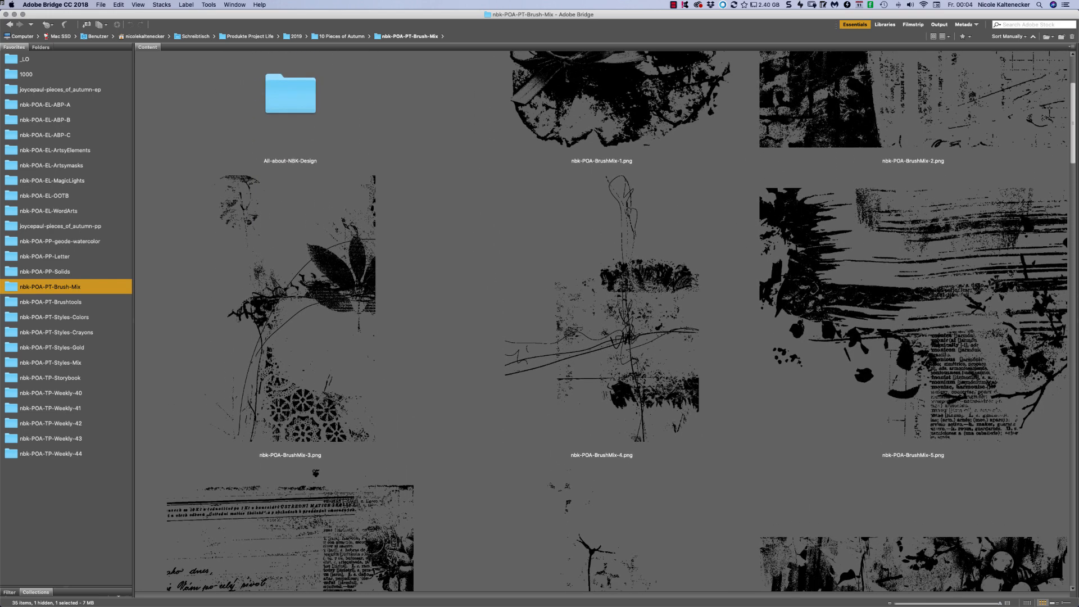
pyautogui.scroll(-5, 837, 95)
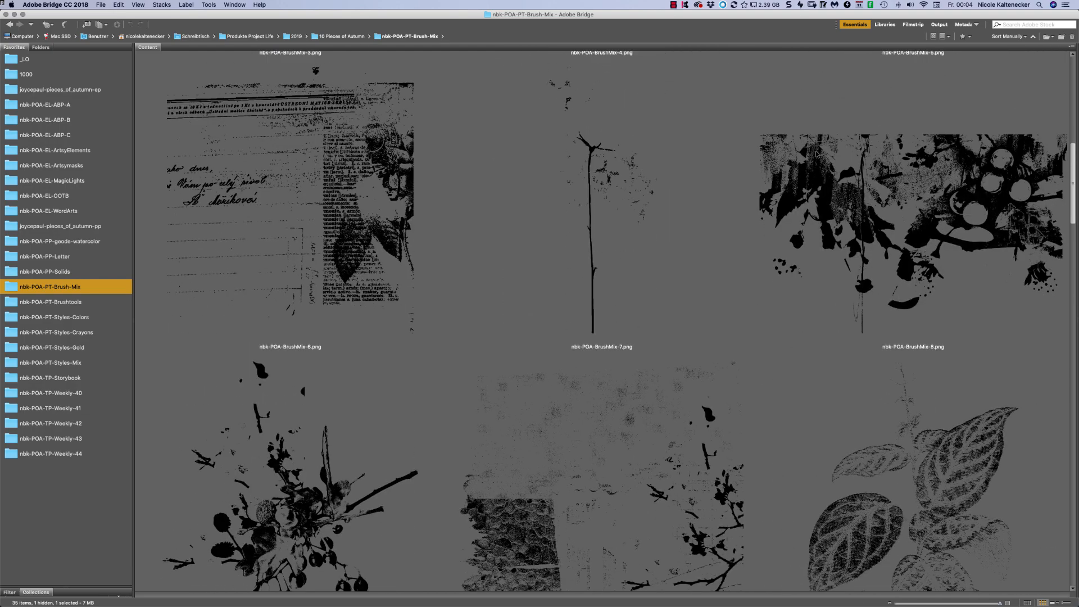
pyautogui.scroll(-20, 816, 152)
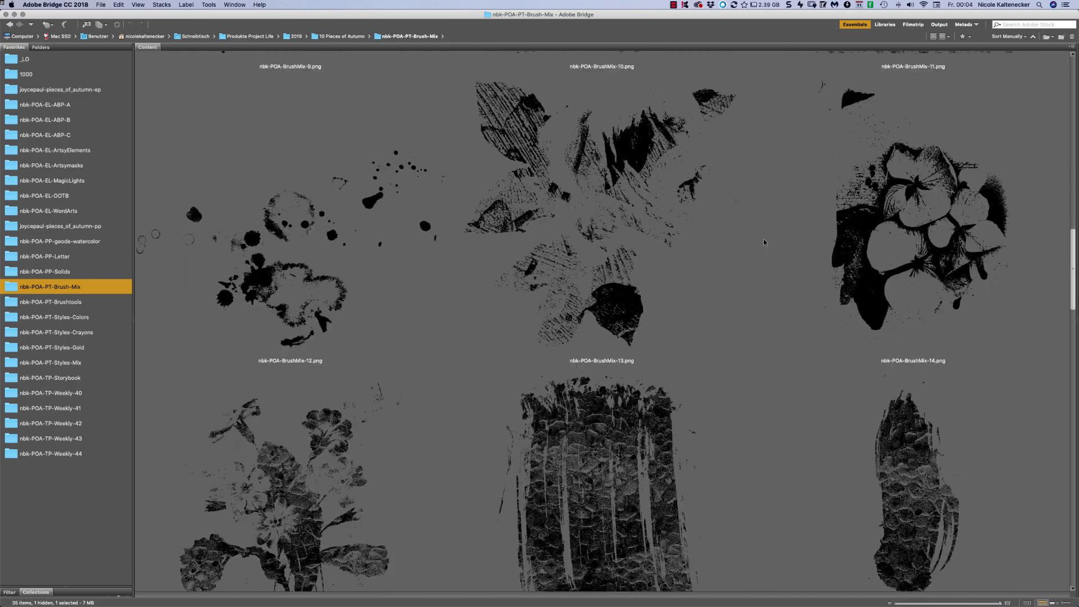
pyautogui.scroll(-2, 701, 467)
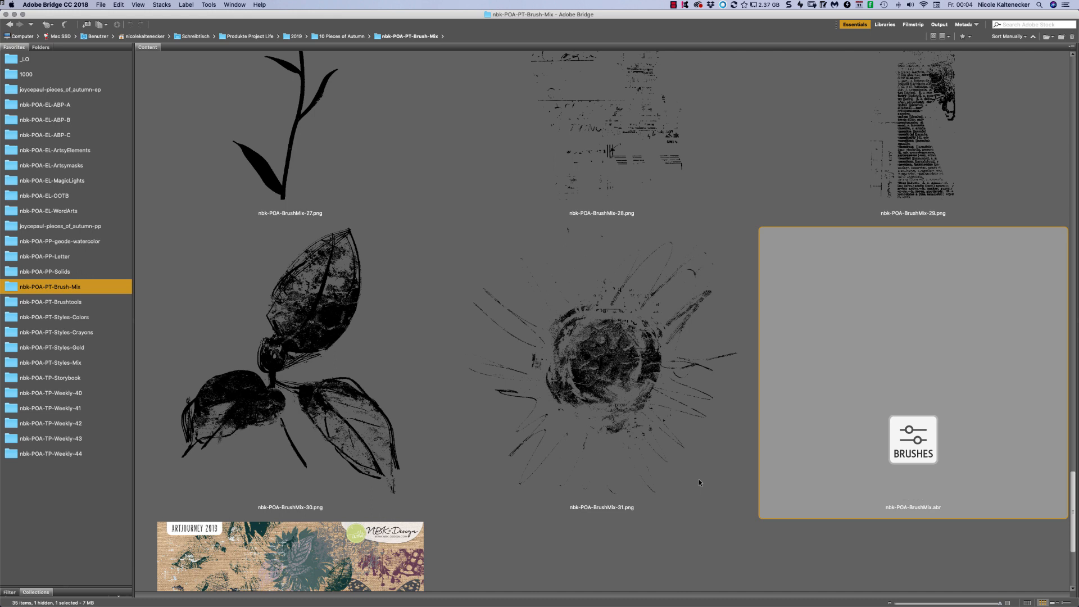
pyautogui.scroll(-1, 699, 482)
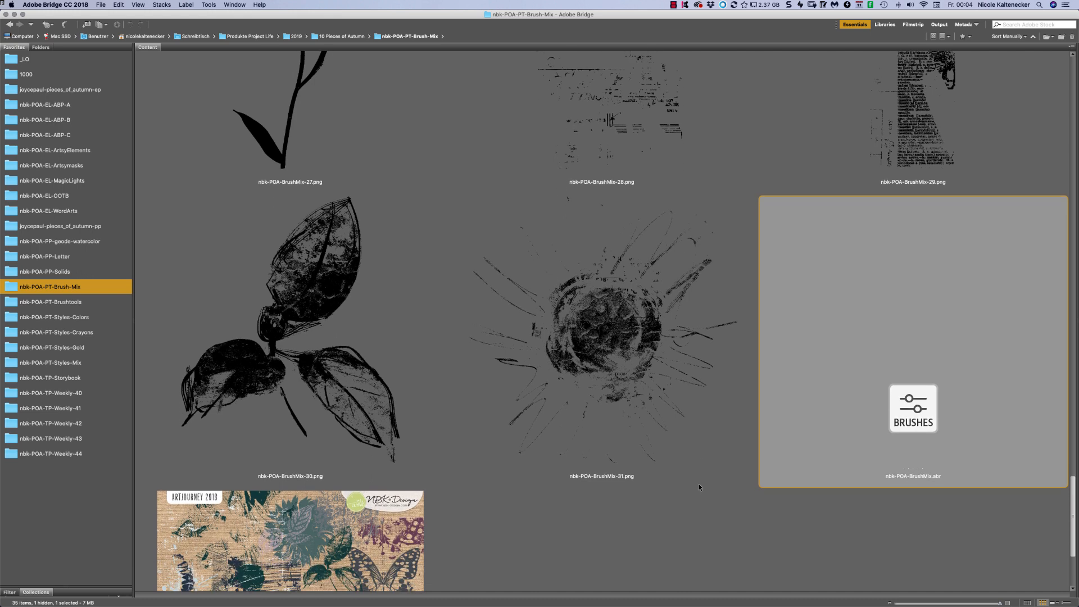
pyautogui.scroll(-3, 700, 483)
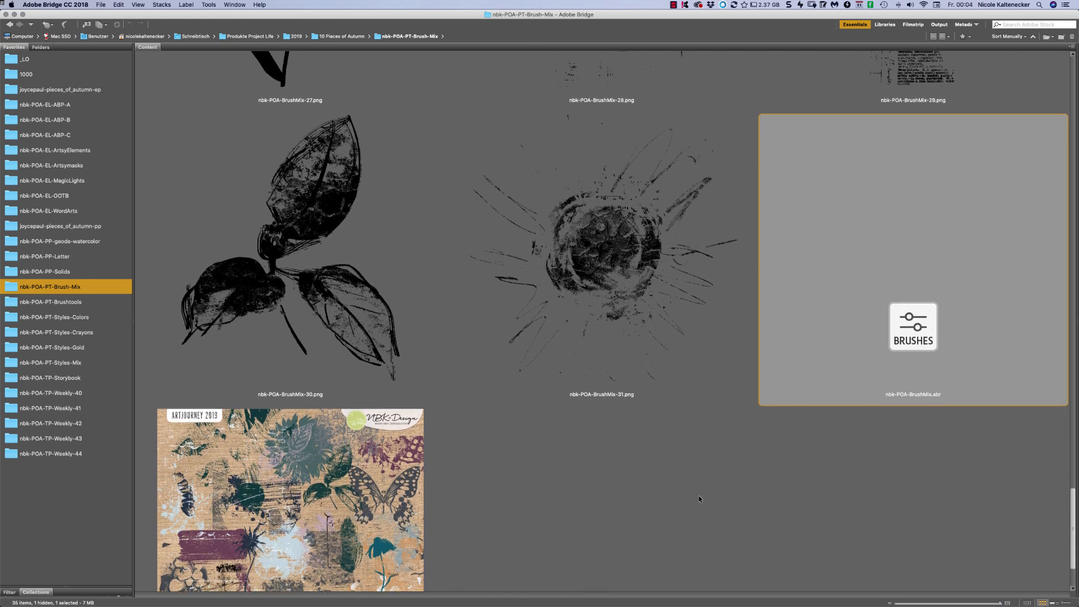
pyautogui.scroll(1, 699, 498)
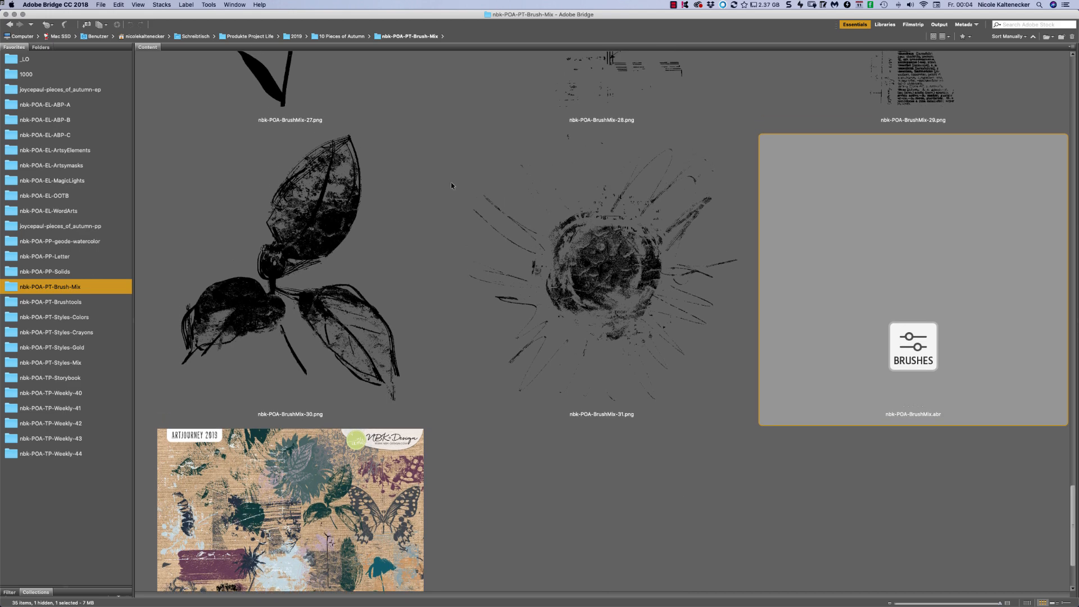
# Step: Load the nbk-POA-BrushMix.abr brush file into Photoshop and return to Bridge
pyautogui.click(700, 496)
pyautogui.click(917, 339)
pyautogui.doubleClick(916, 344)
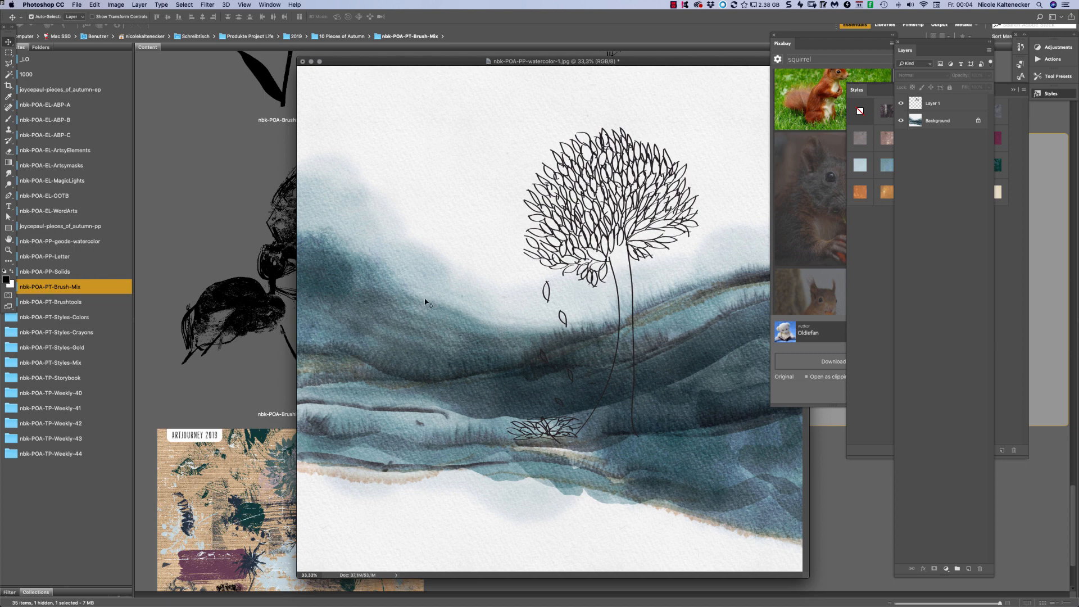
pyautogui.click(859, 507)
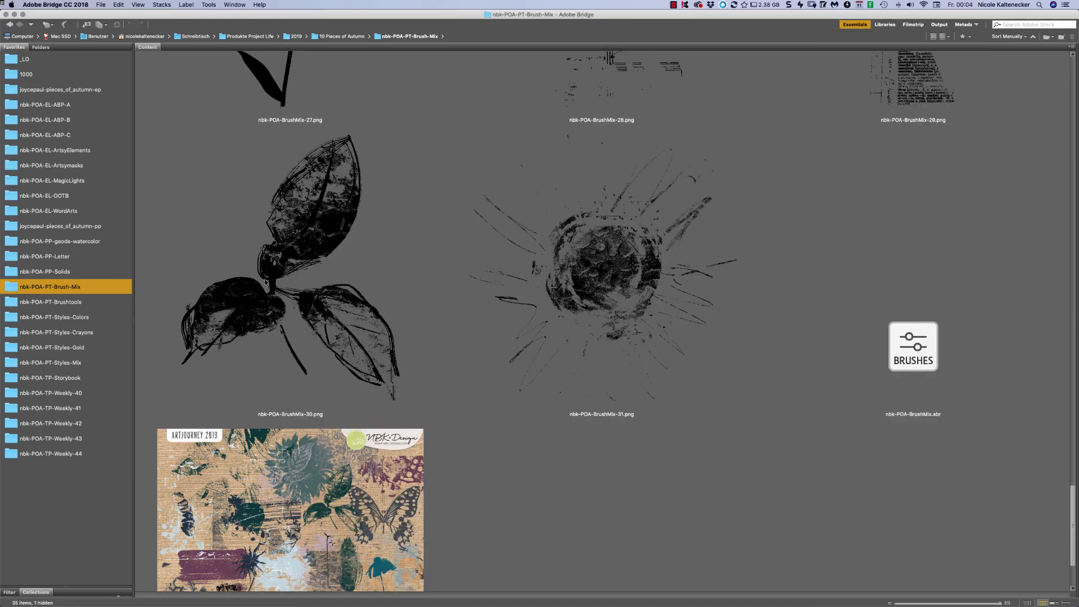
# Step: Open the nbk-POA-PT-Brushtools folder and examine nbk-POA-PT-Brushtools.jpg in full-screen preview
pyautogui.click(103, 302)
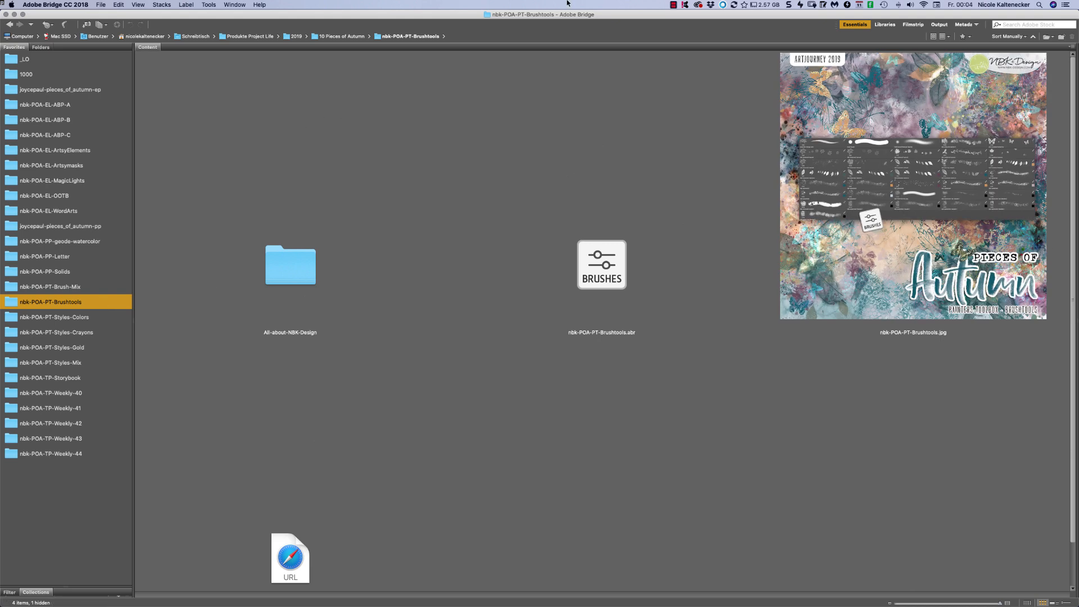
pyautogui.click(873, 194)
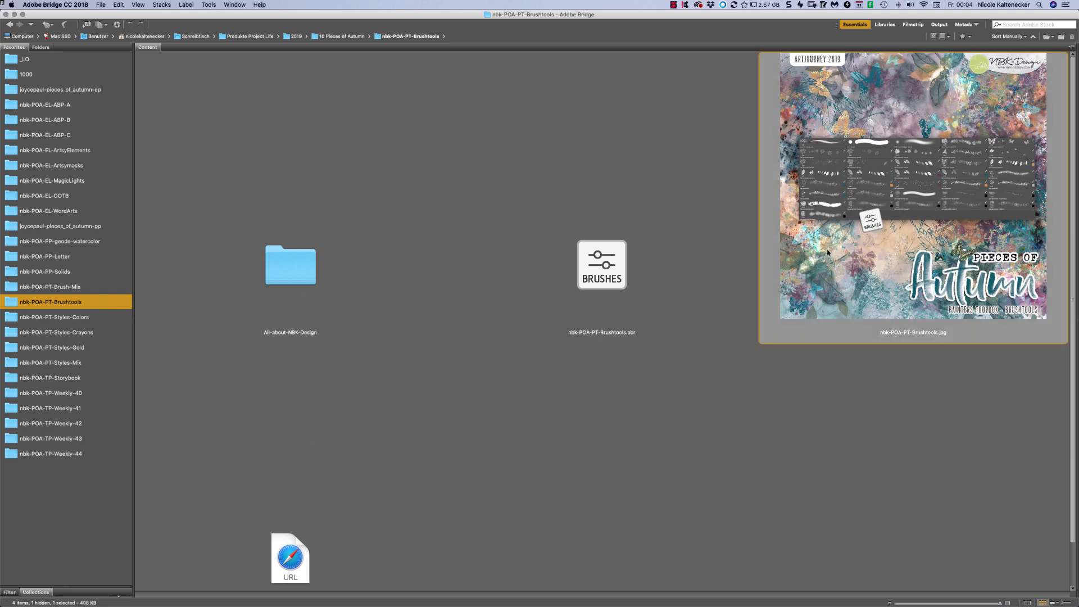
pyautogui.press('space')
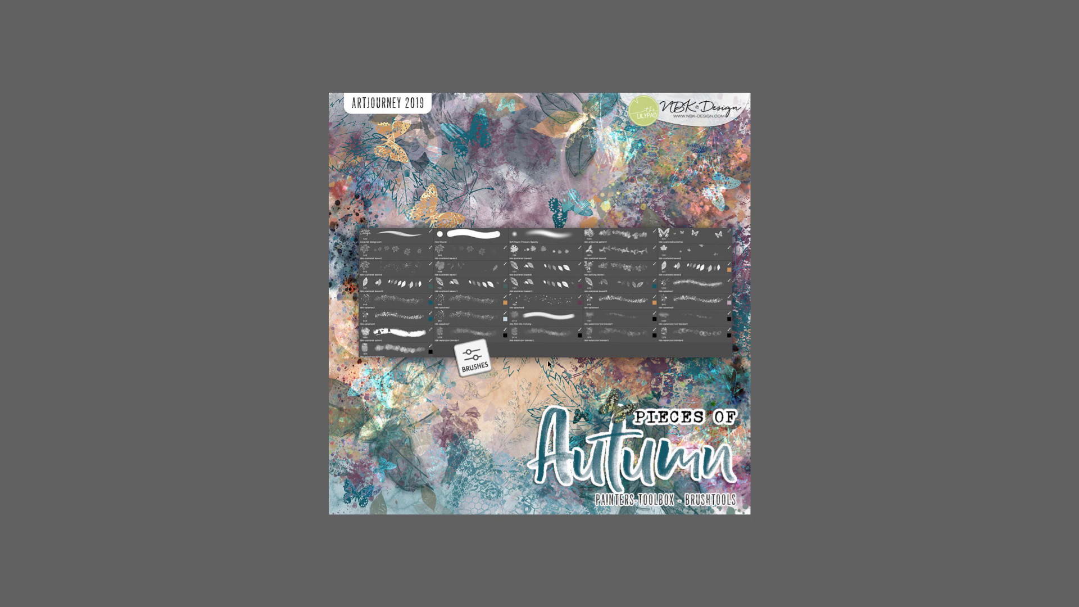
pyautogui.click(794, 459)
pyautogui.press('Escape')
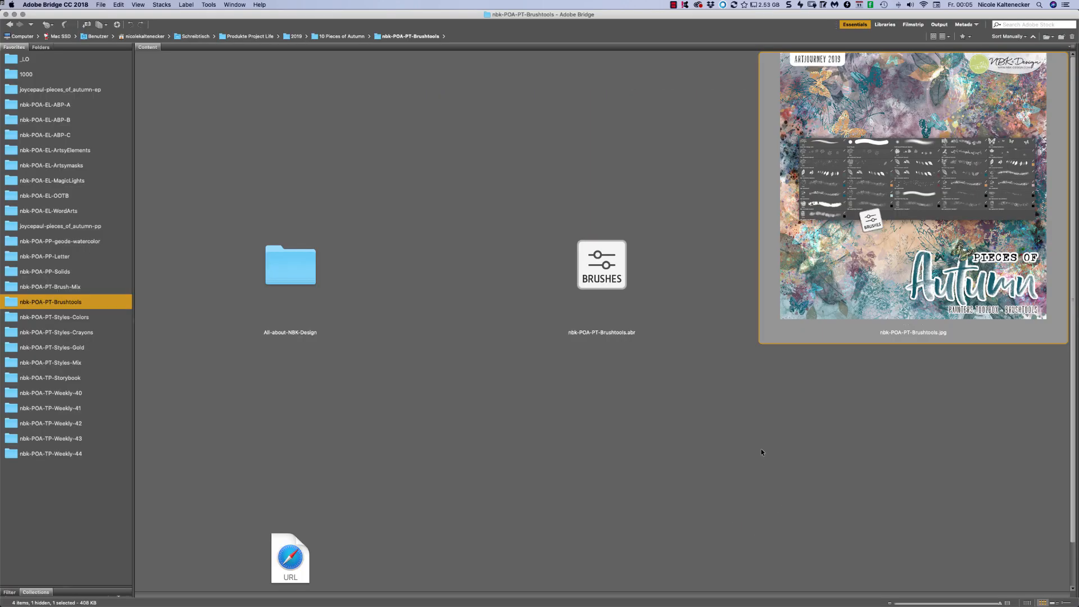
# Step: Load the nbk-POA-PT-Brushtools.abr brush file into Photoshop
pyautogui.click(616, 241)
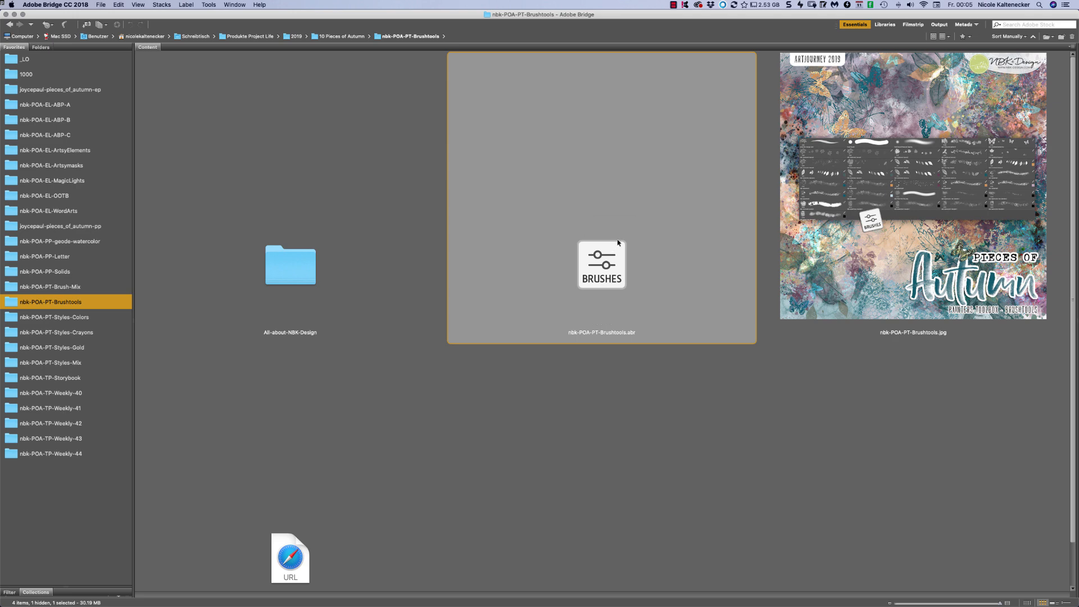
pyautogui.doubleClick(605, 280)
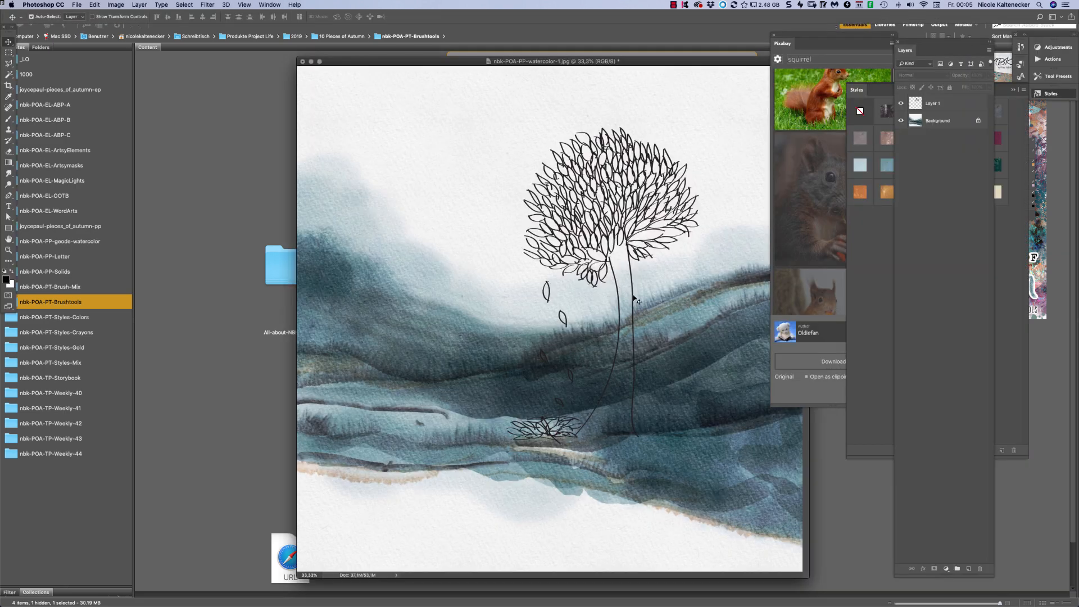
# Step: Add a new layer directly above the Background layer in the watercolor document and activate the Brush tool
pyautogui.click(955, 120)
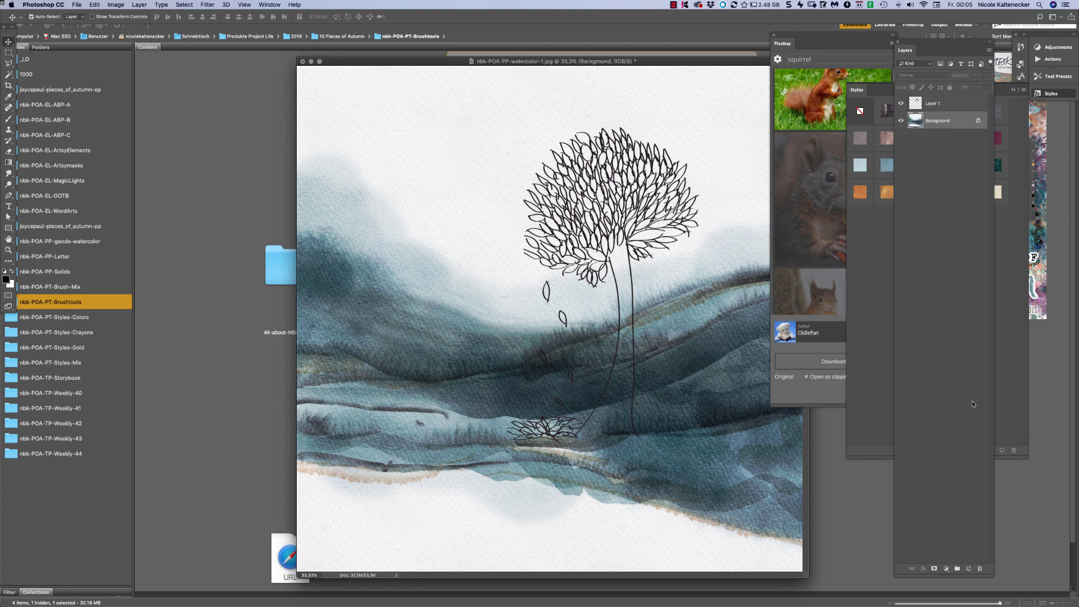
pyautogui.click(968, 568)
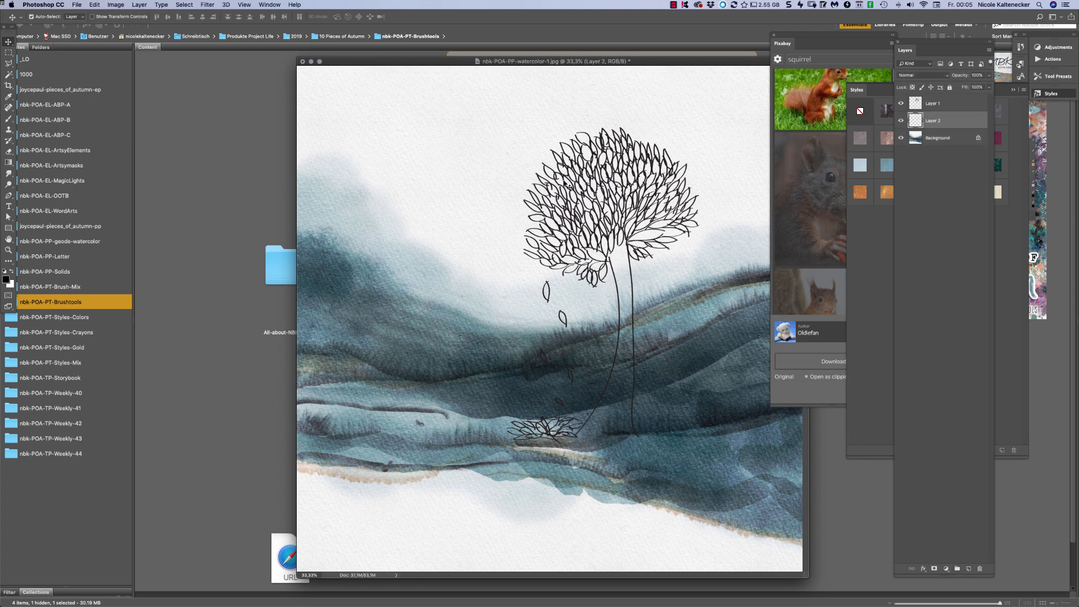
pyautogui.click(8, 119)
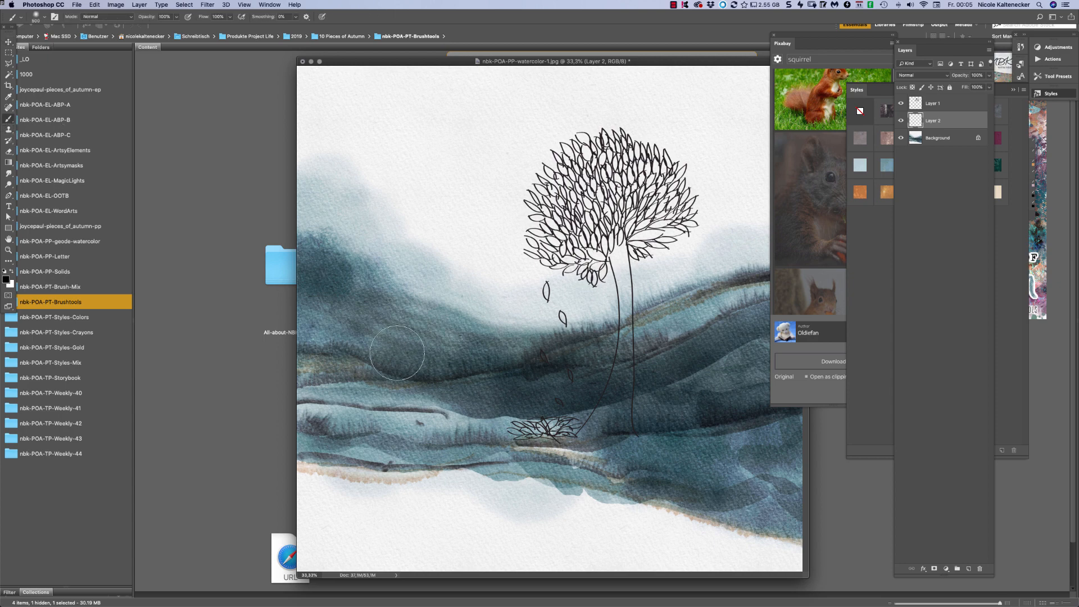
# Step: Return to Bridge and examine nbk-POA-PT-Brushtools.jpg again in full-screen preview
pyautogui.click(256, 422)
pyautogui.click(874, 191)
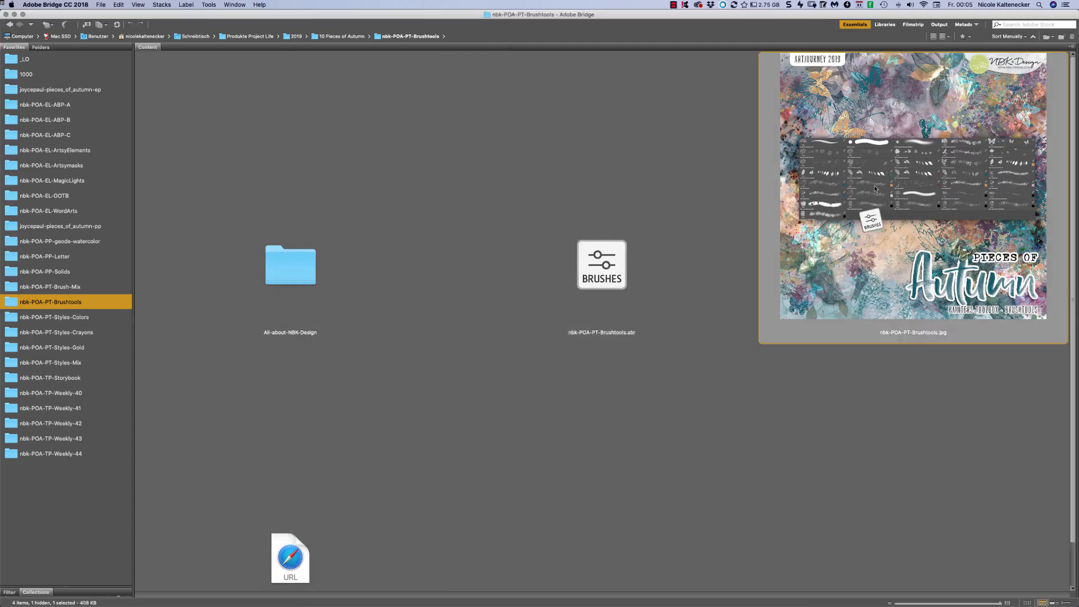
pyautogui.press('space')
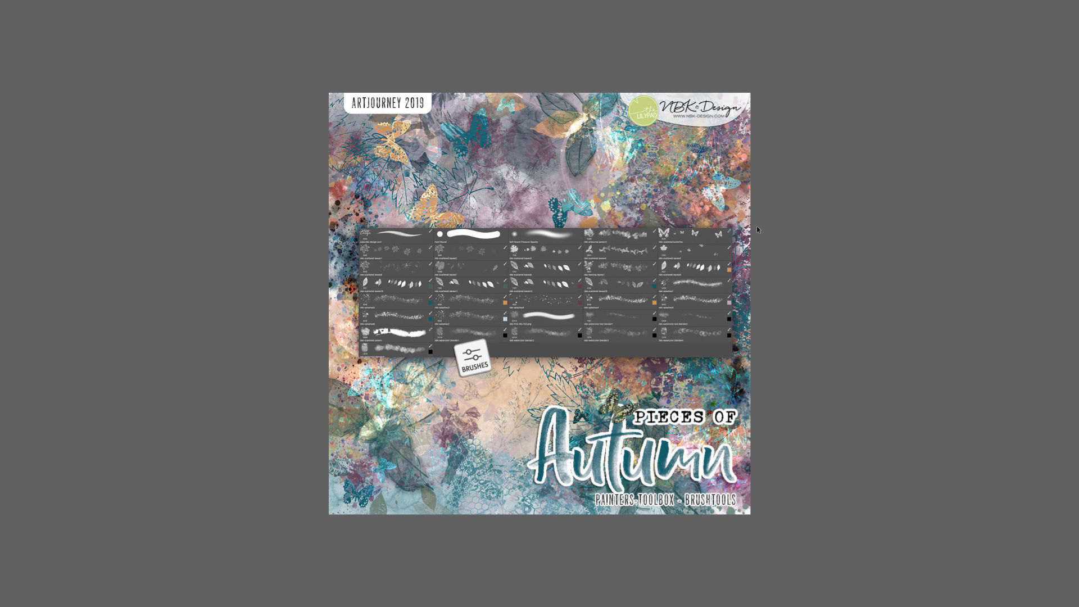
pyautogui.press('space')
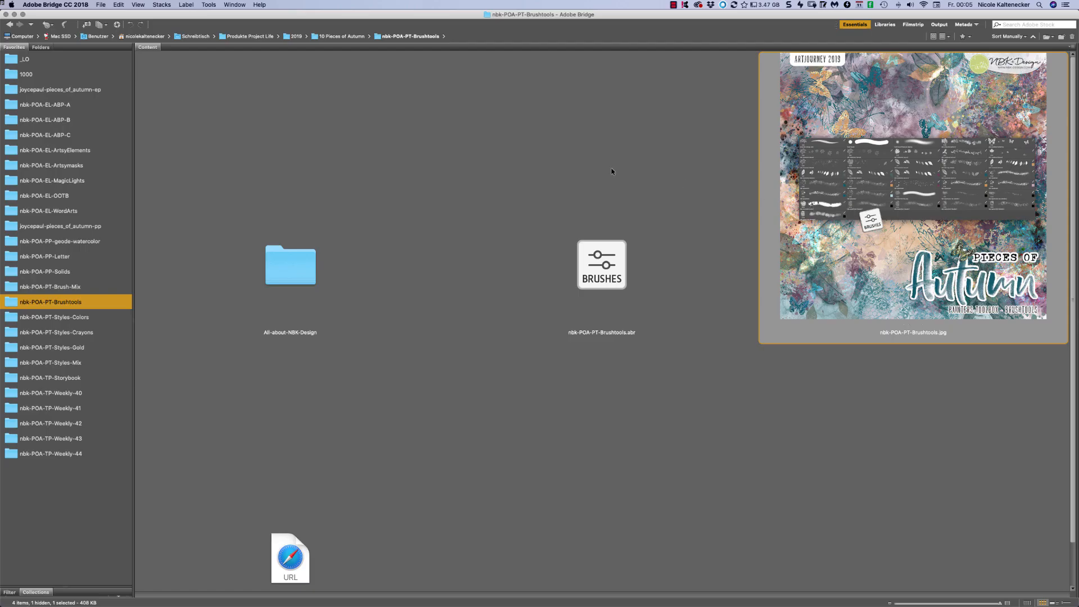
# Step: Open the nbk-POA-PT-Styles-Colors folder and look through its preview image, swatch file and style files
pyautogui.click(88, 318)
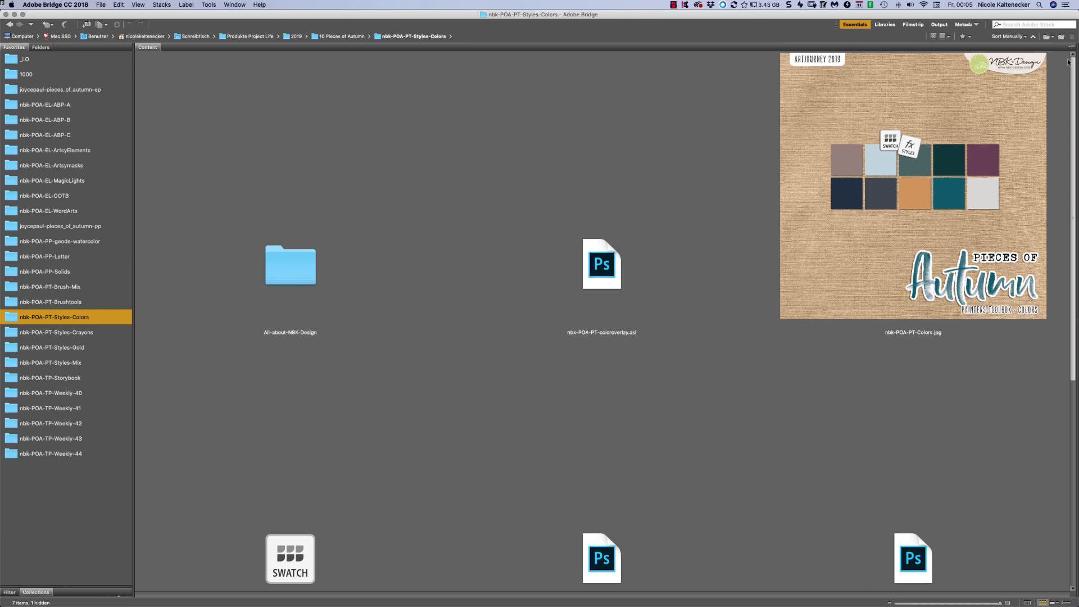
pyautogui.scroll(-2, 1057, 84)
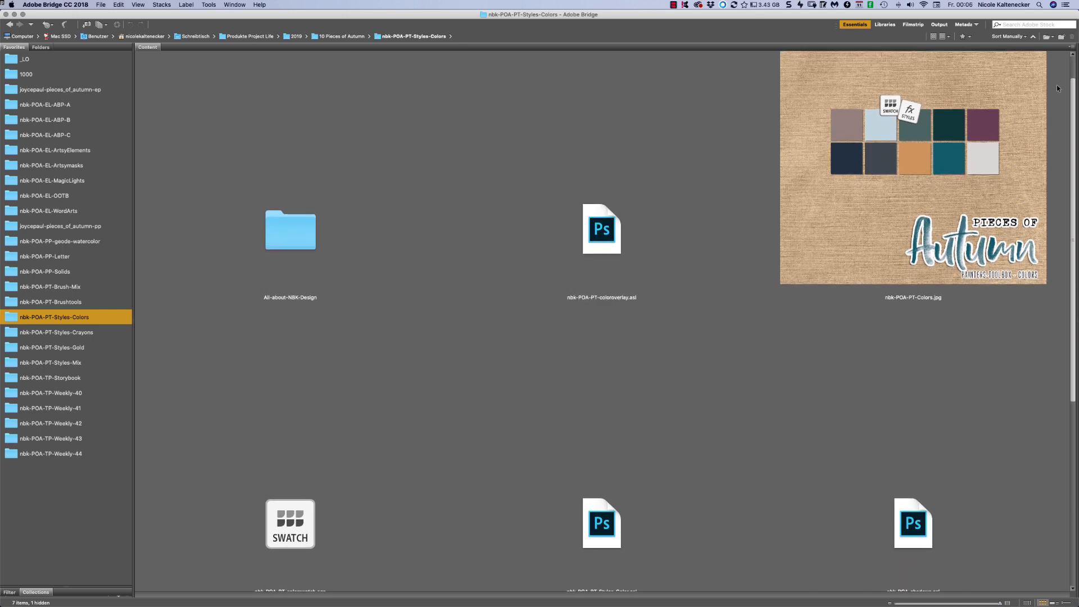
pyautogui.scroll(-2, 1057, 85)
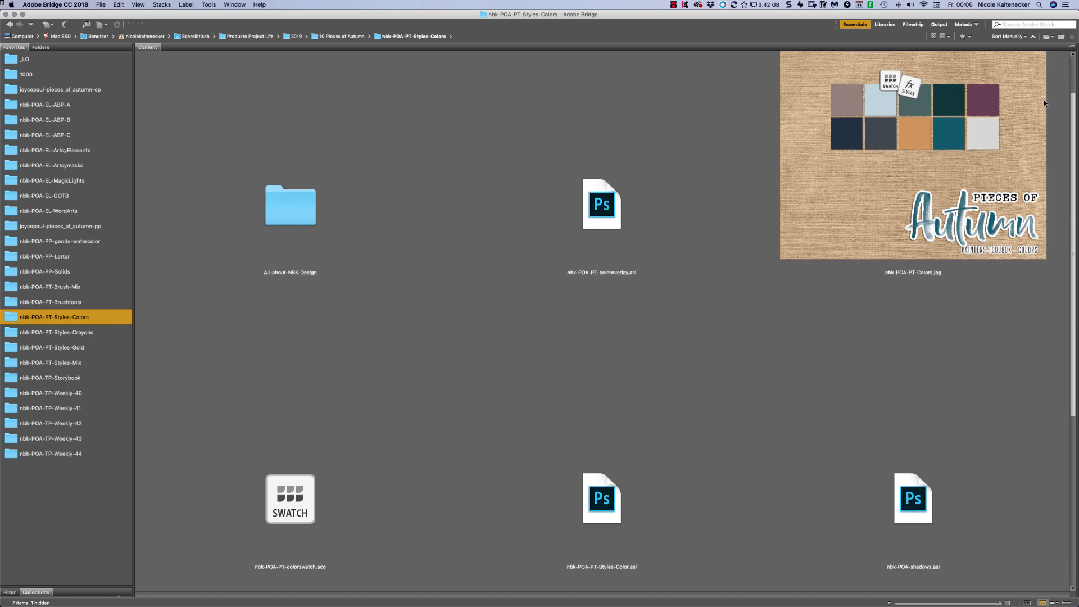
pyautogui.scroll(-1, 1043, 103)
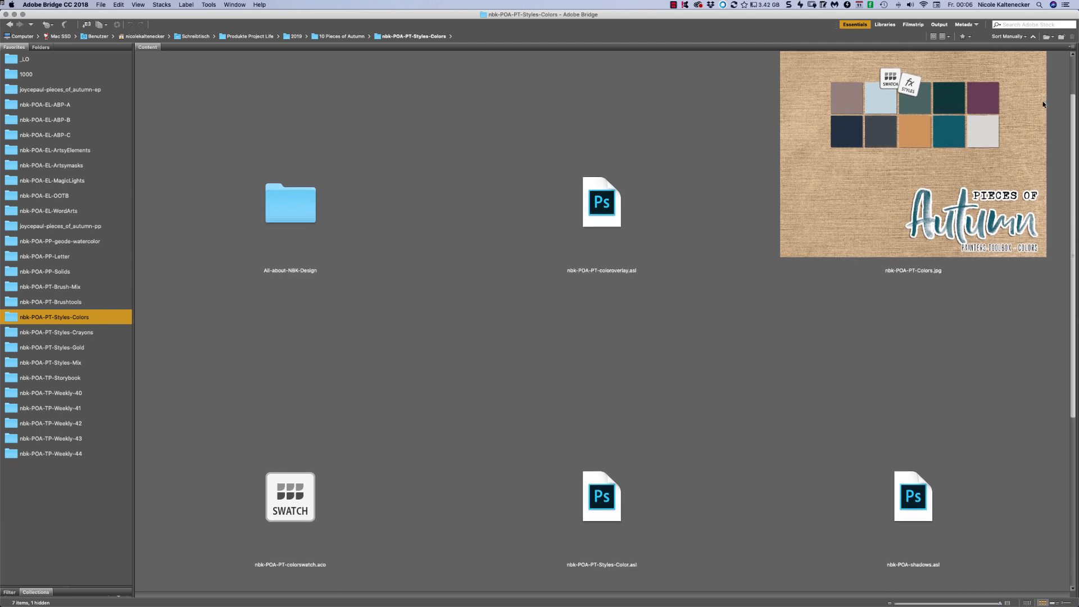
pyautogui.scroll(-5, 1041, 104)
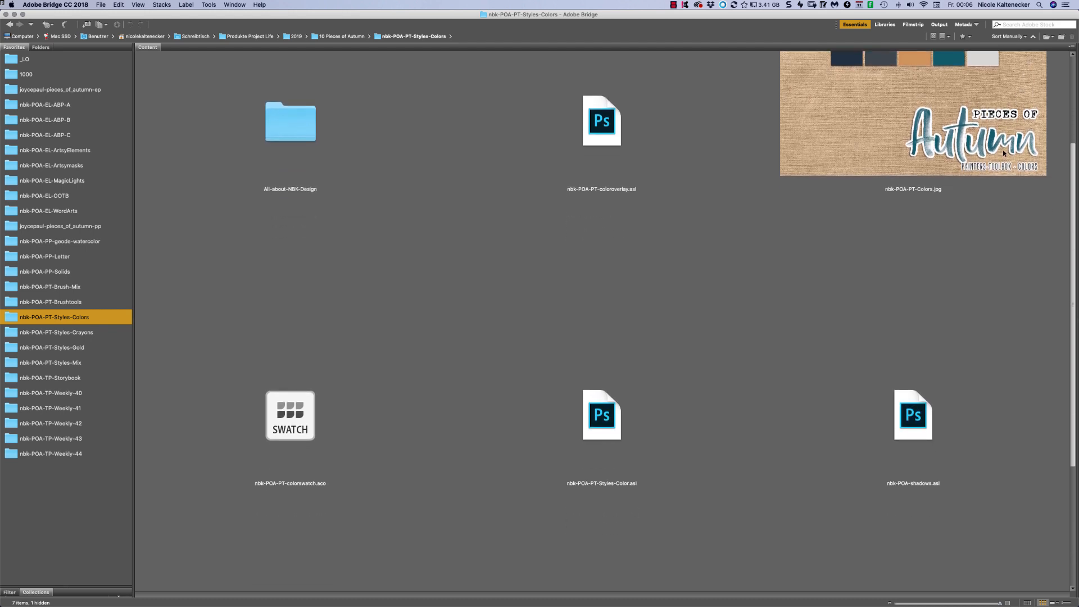
pyautogui.scroll(-1, 1003, 150)
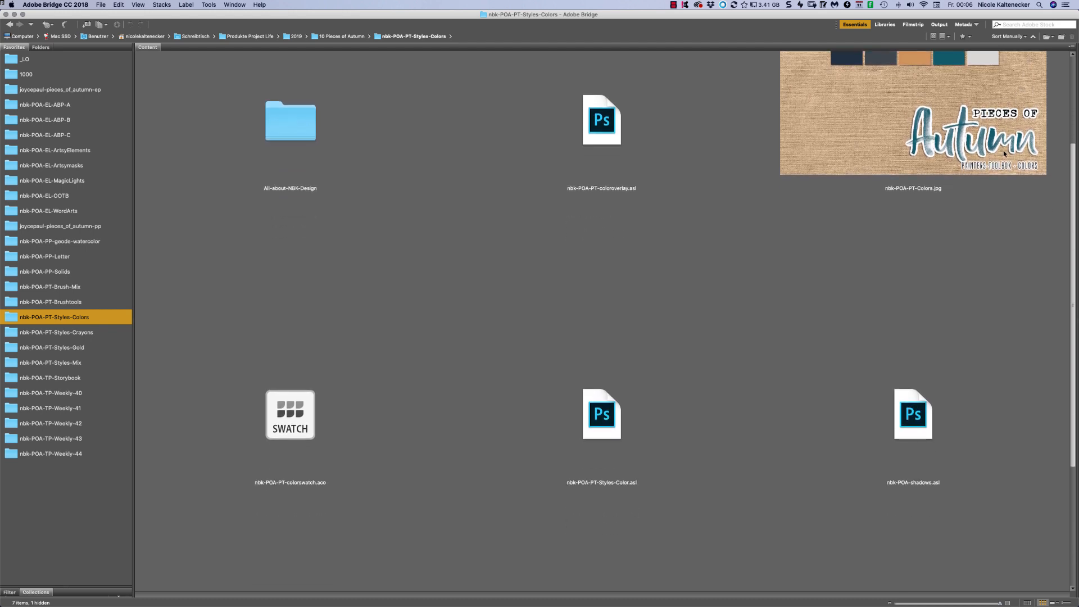
pyautogui.scroll(4, 1005, 157)
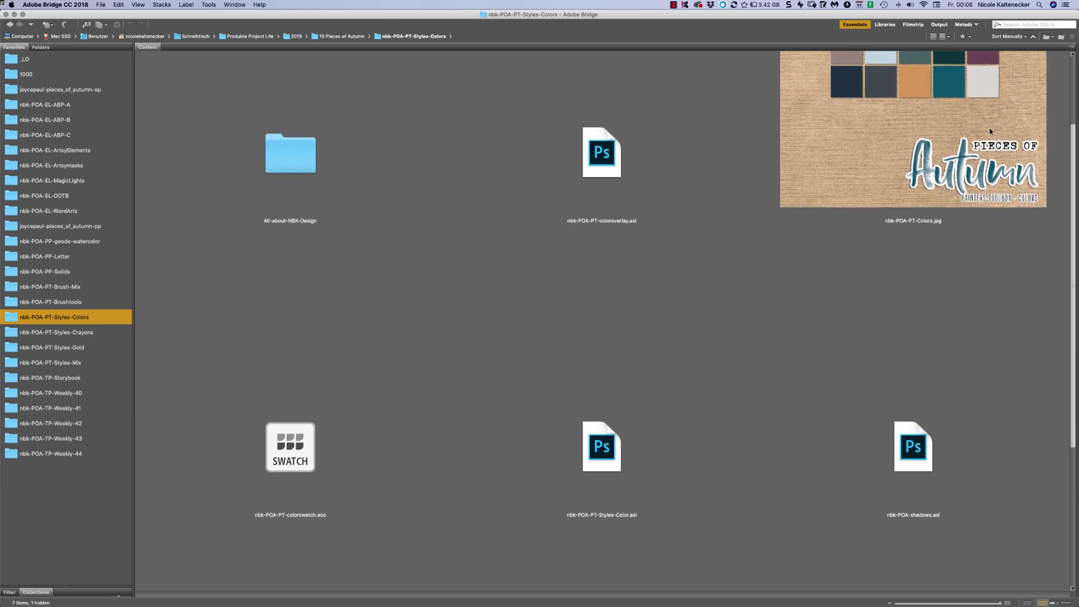
pyautogui.click(1059, 336)
pyautogui.scroll(-5, 983, 450)
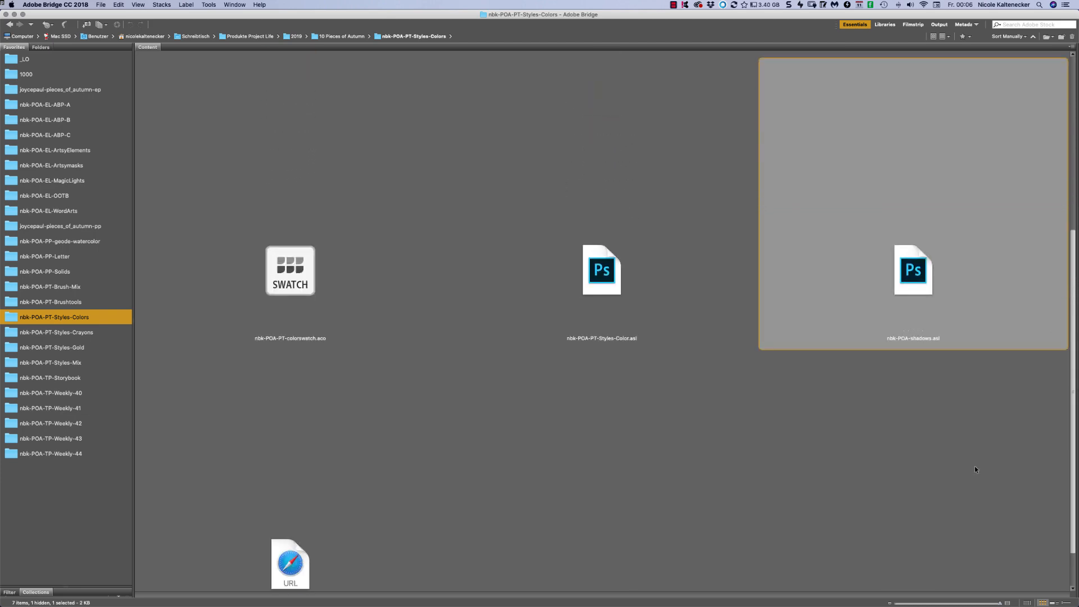
pyautogui.scroll(-1, 975, 467)
pyautogui.click(286, 514)
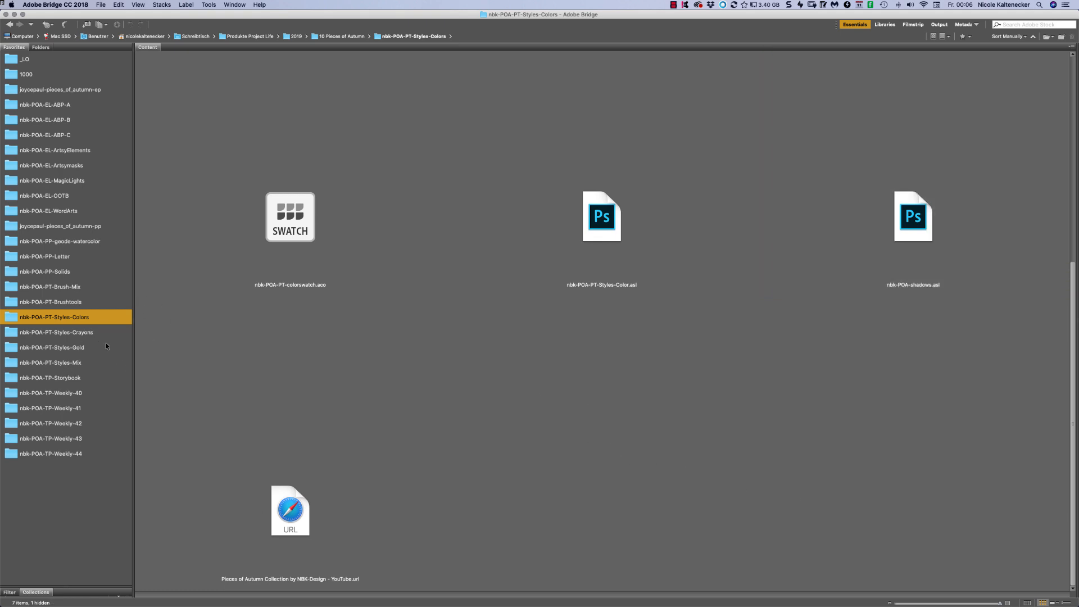
# Step: Open the nbk-POA-PT-Styles-Crayons folder and examine nbk-POA-PT-Styles-Crayon.jpg in full-screen preview
pyautogui.click(94, 332)
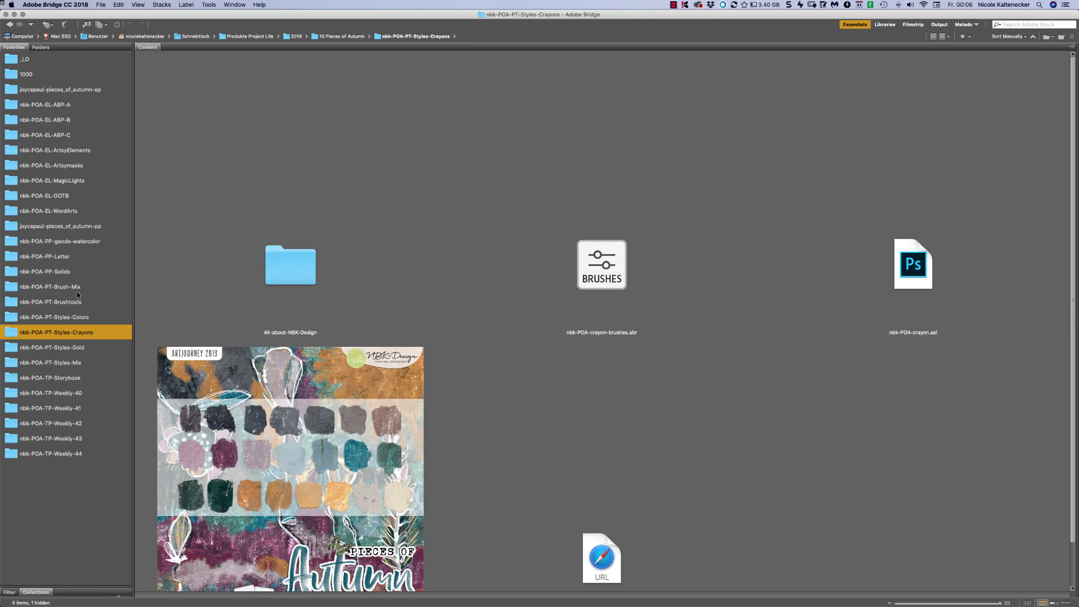
pyautogui.click(482, 487)
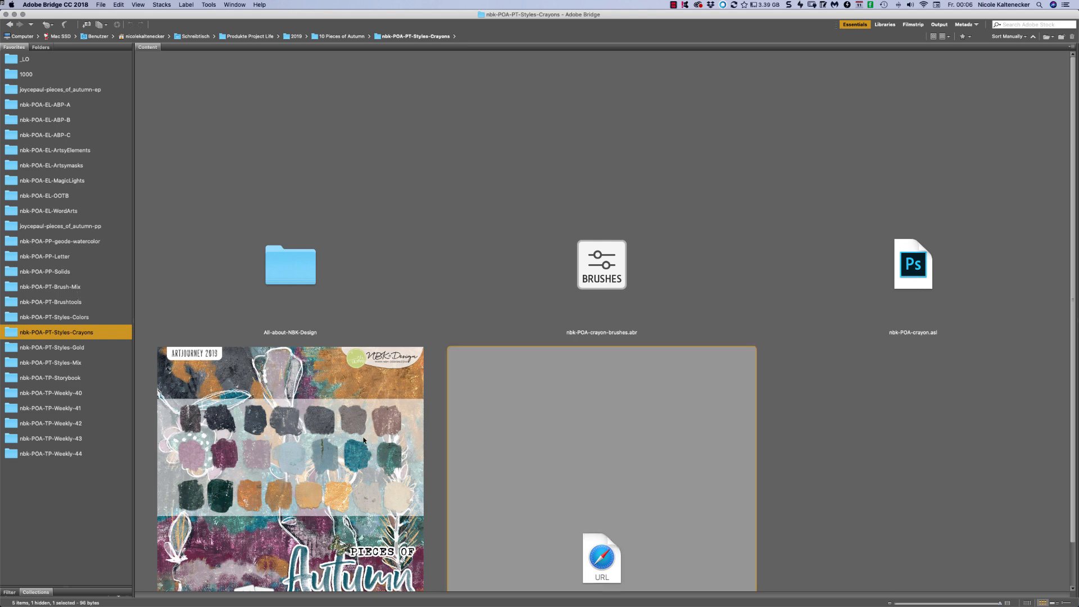
pyautogui.click(430, 462)
pyautogui.press('space')
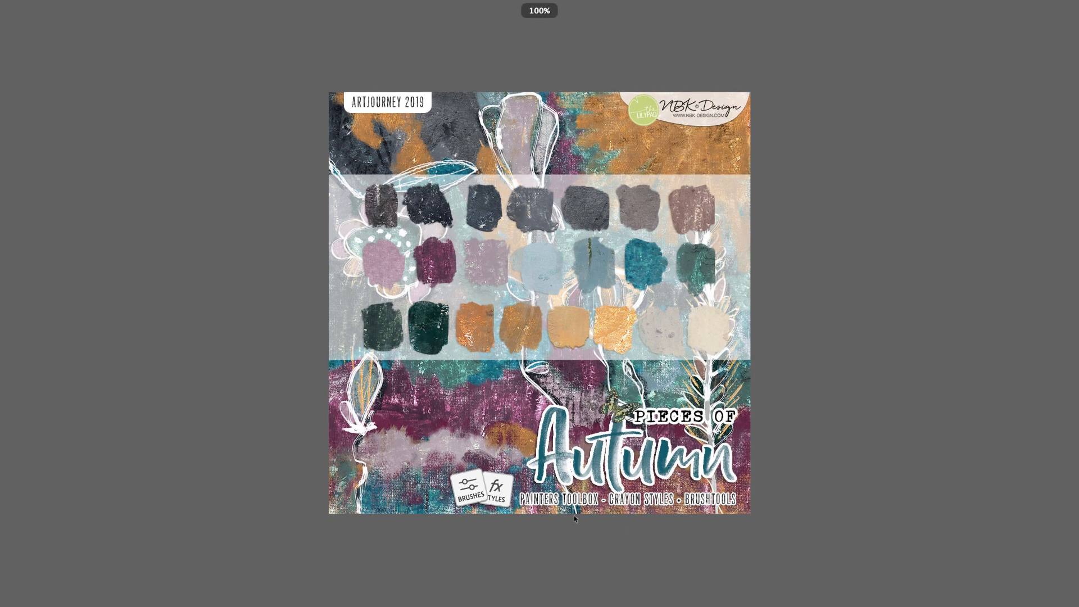
pyautogui.press('space')
pyautogui.click(529, 414)
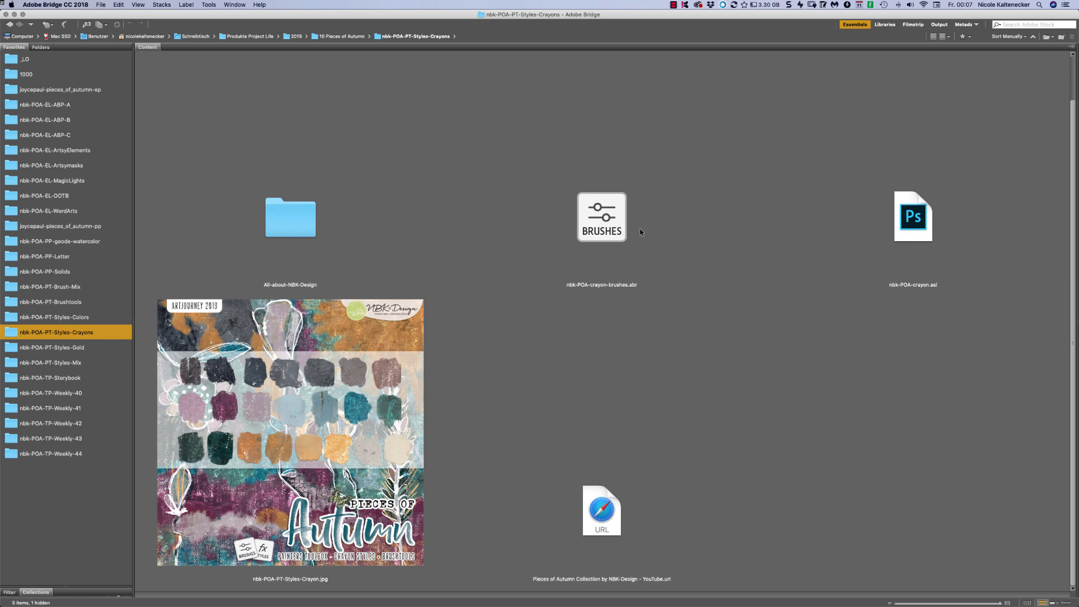
# Step: Load the nbk-POA-crayon-brushes.abr brushes and the nbk-POA-crayon.asl styles from Bridge into Photoshop
pyautogui.click(593, 233)
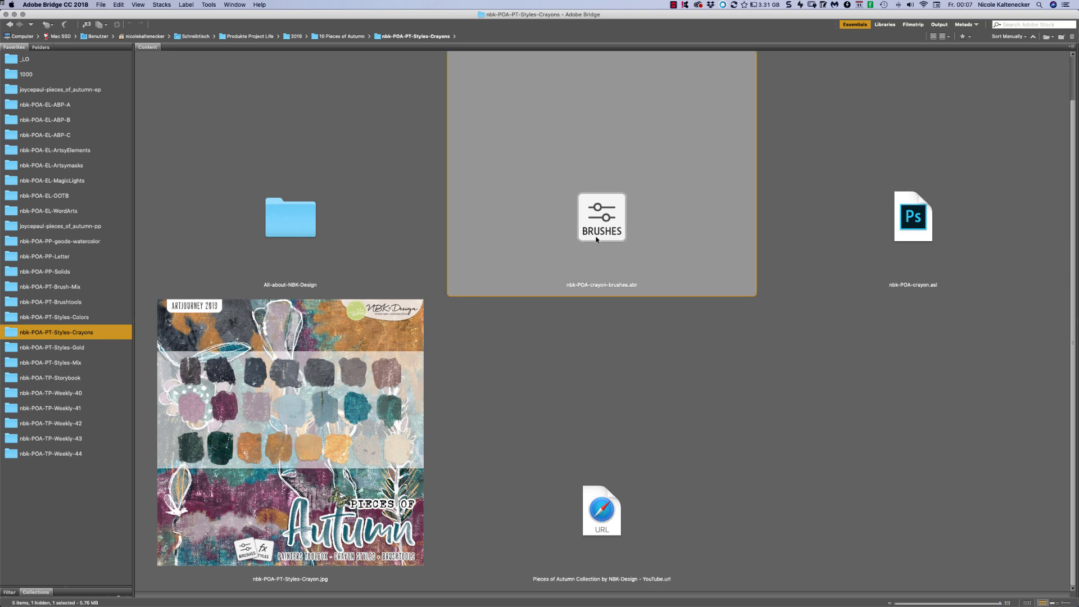
pyautogui.click(676, 353)
pyautogui.click(958, 198)
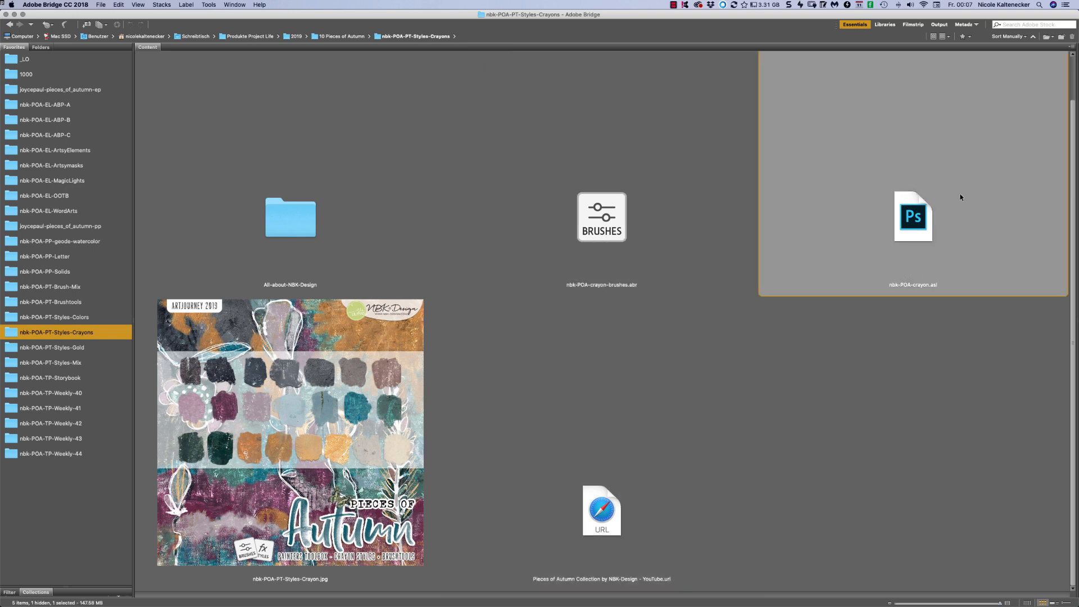
pyautogui.keyDown('super'); pyautogui.click(620, 211); pyautogui.keyUp('super')
pyautogui.click(620, 209)
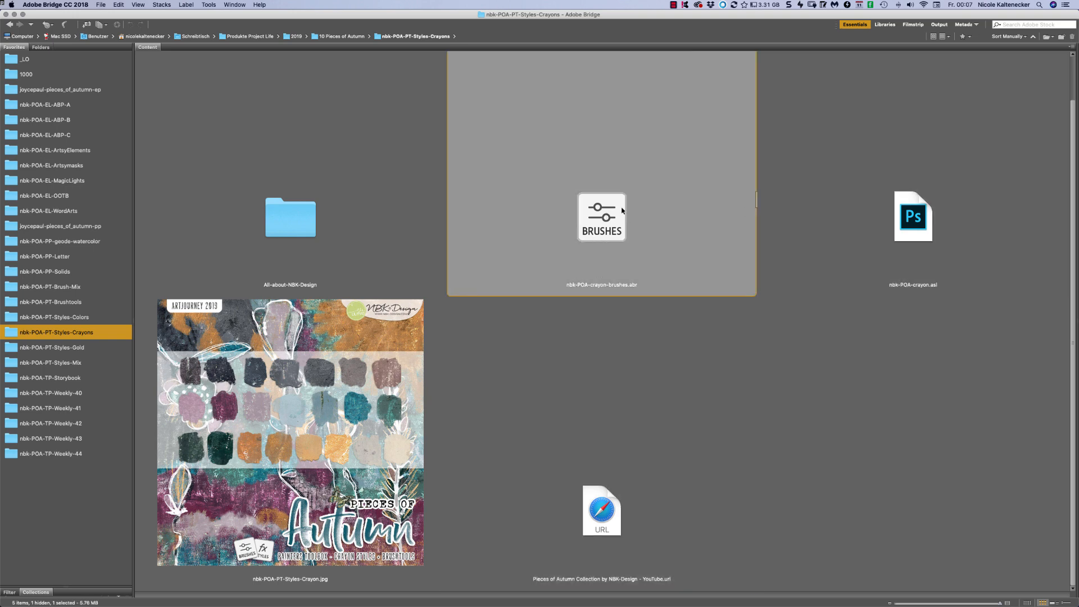
pyautogui.doubleClick(608, 218)
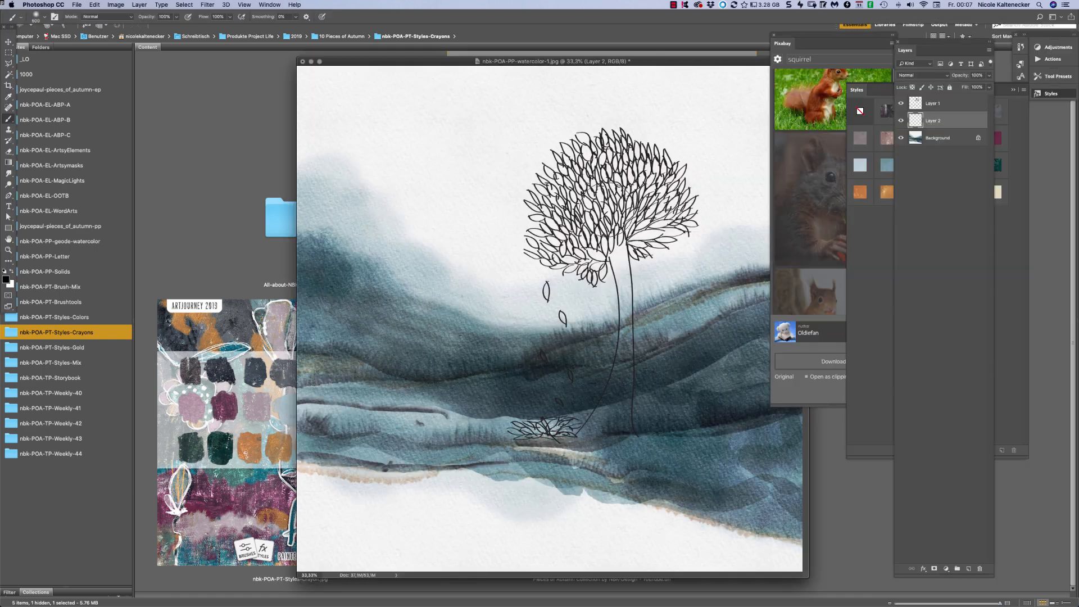
pyautogui.click(841, 466)
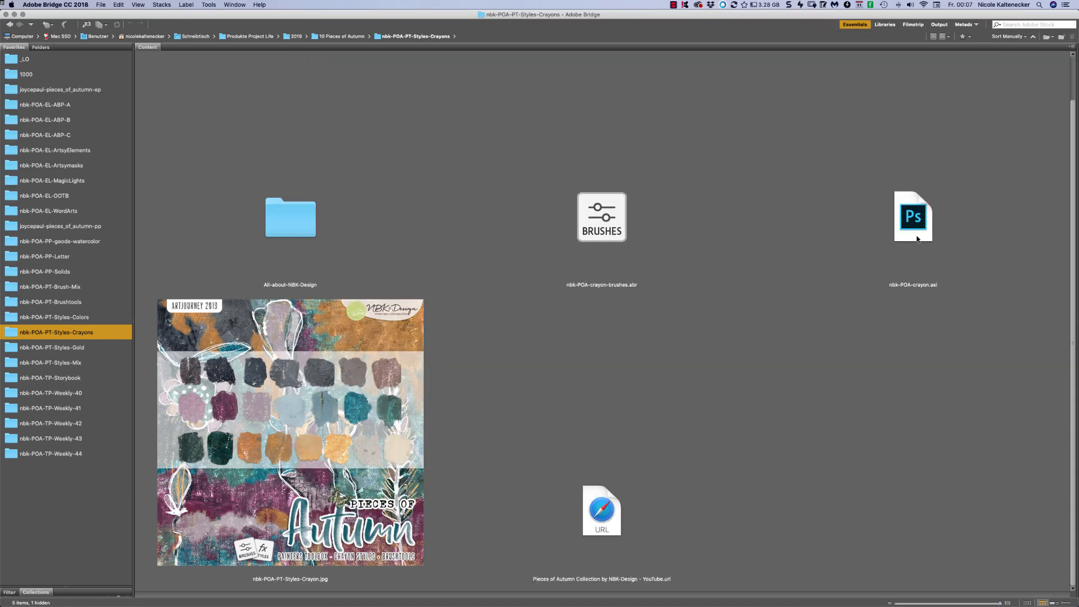
pyautogui.doubleClick(921, 221)
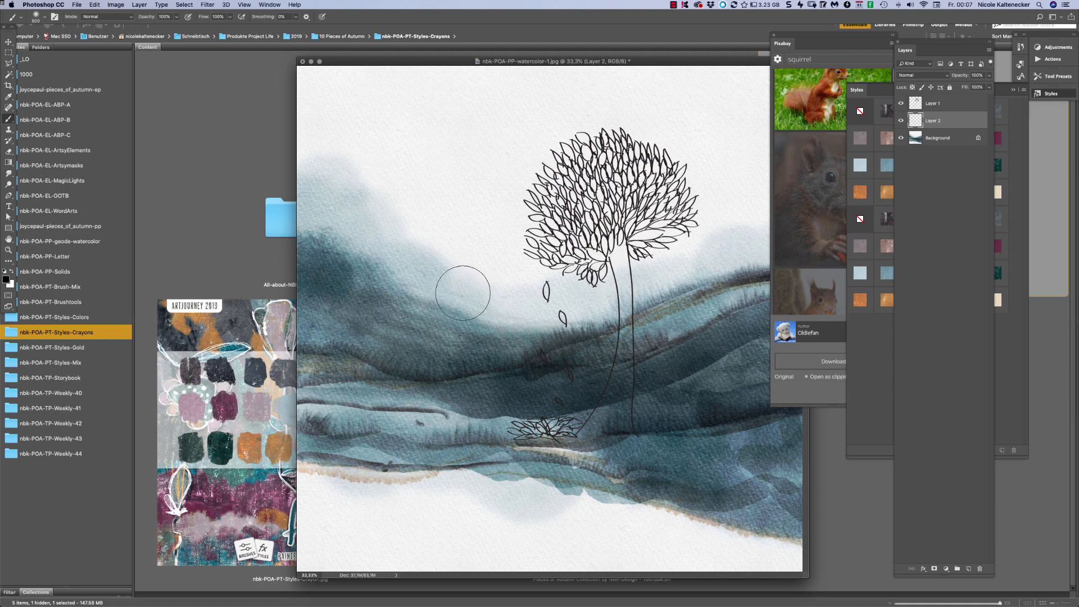
# Step: In the brush presets, expand the nbk-POA-crayon-brushes group and collapse the General Brushes and Special Effects Brushes groups
pyautogui.rightClick(491, 316)
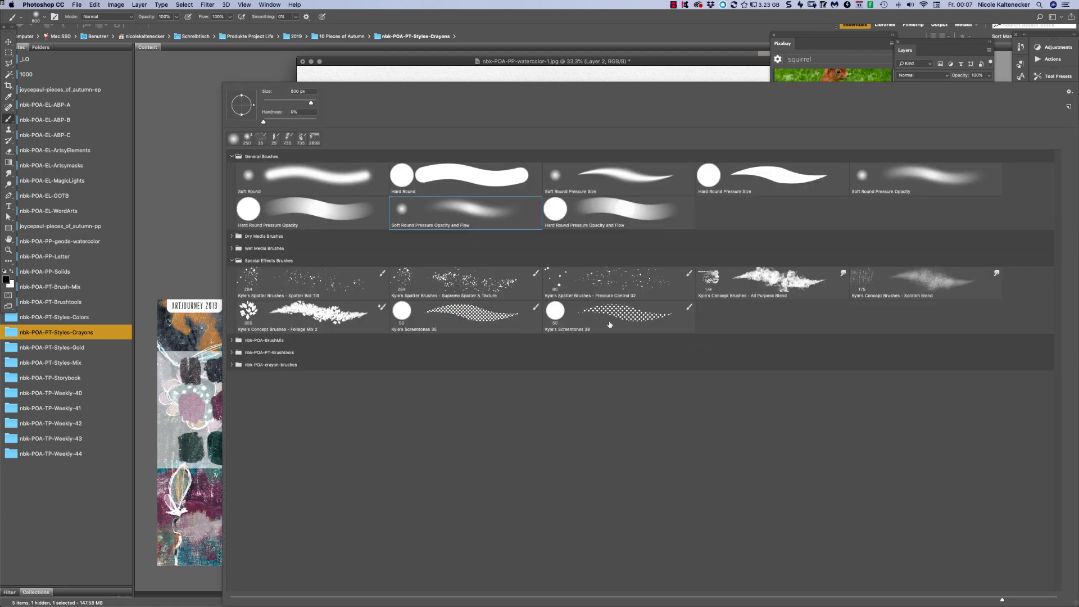
pyautogui.click(231, 365)
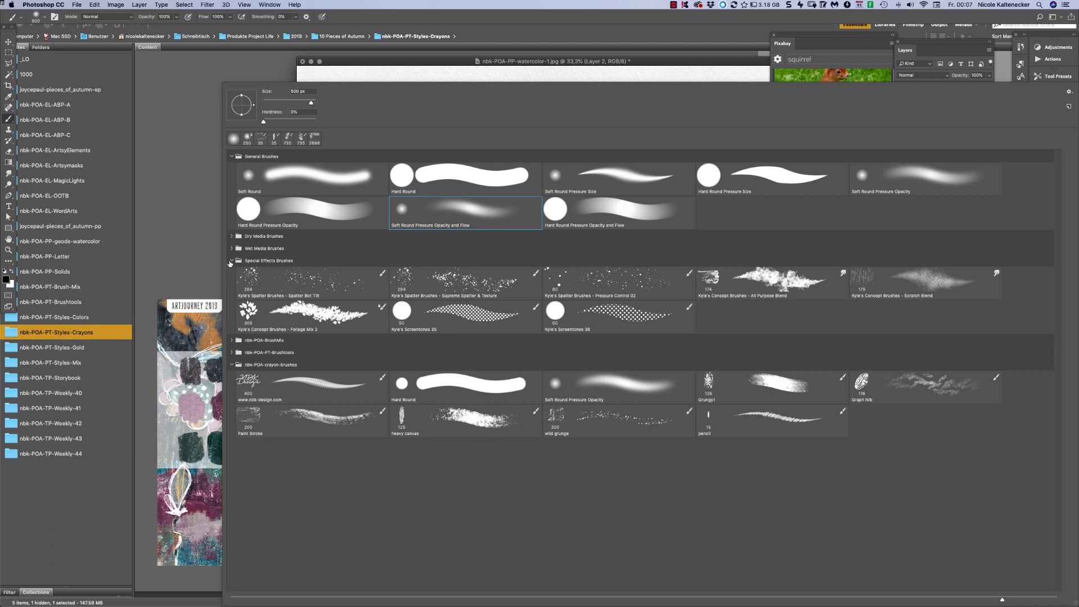
pyautogui.moveTo(242, 261); pyautogui.dragTo(242, 246)
pyautogui.click(231, 156)
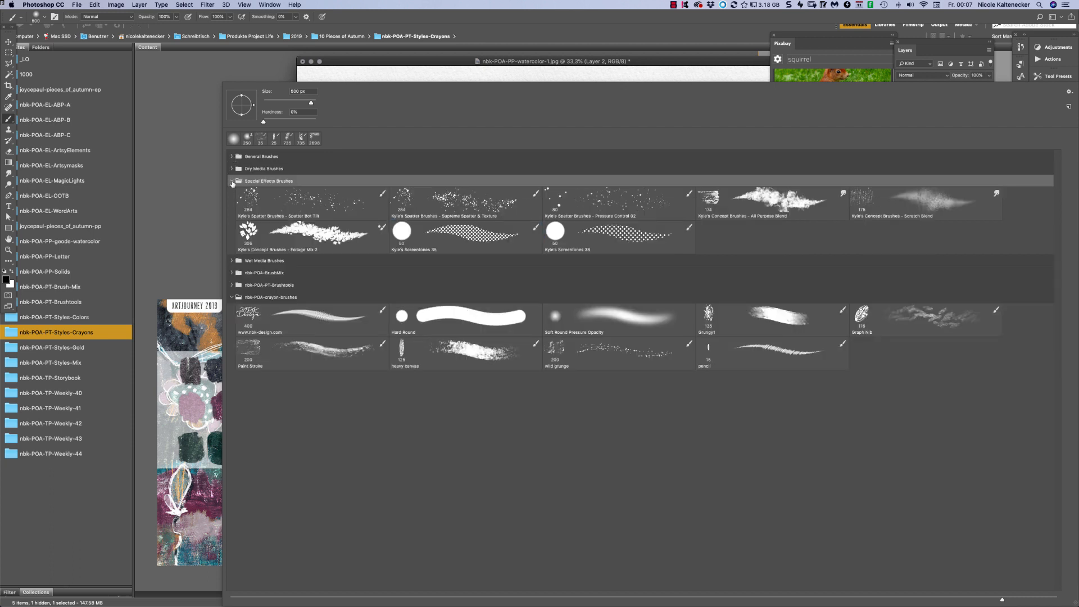
pyautogui.click(232, 181)
# Step: Delete the General, Dry Media, Special Effects and Wet Media brush groups and return to Bridge
pyautogui.keyDown('shift'); pyautogui.click(281, 194); pyautogui.keyUp('shift')
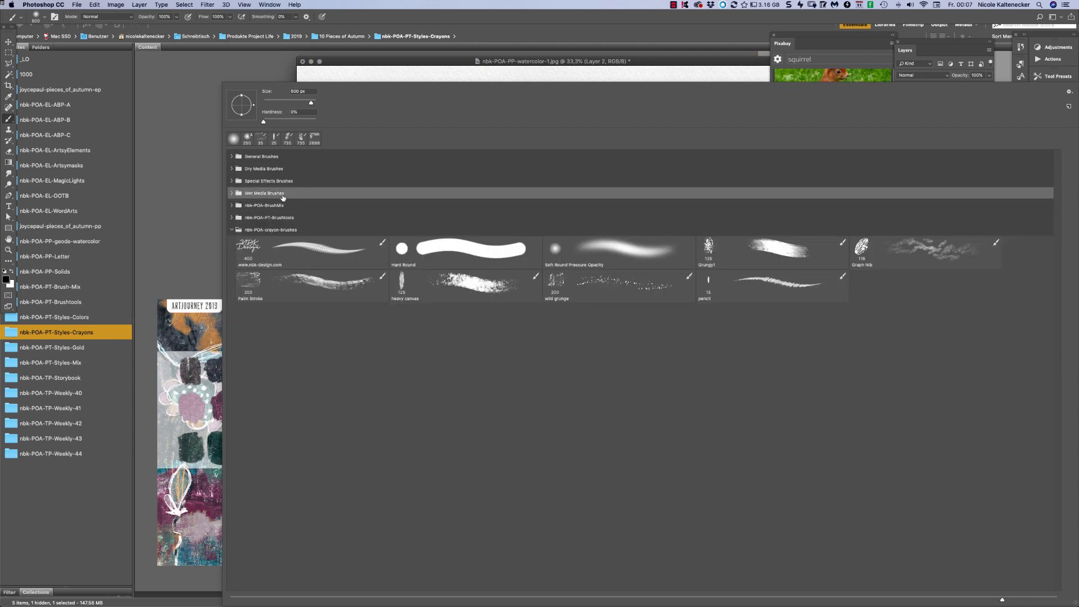
pyautogui.keyDown('shift'); pyautogui.click(305, 155); pyautogui.keyUp('shift')
pyautogui.rightClick(322, 154)
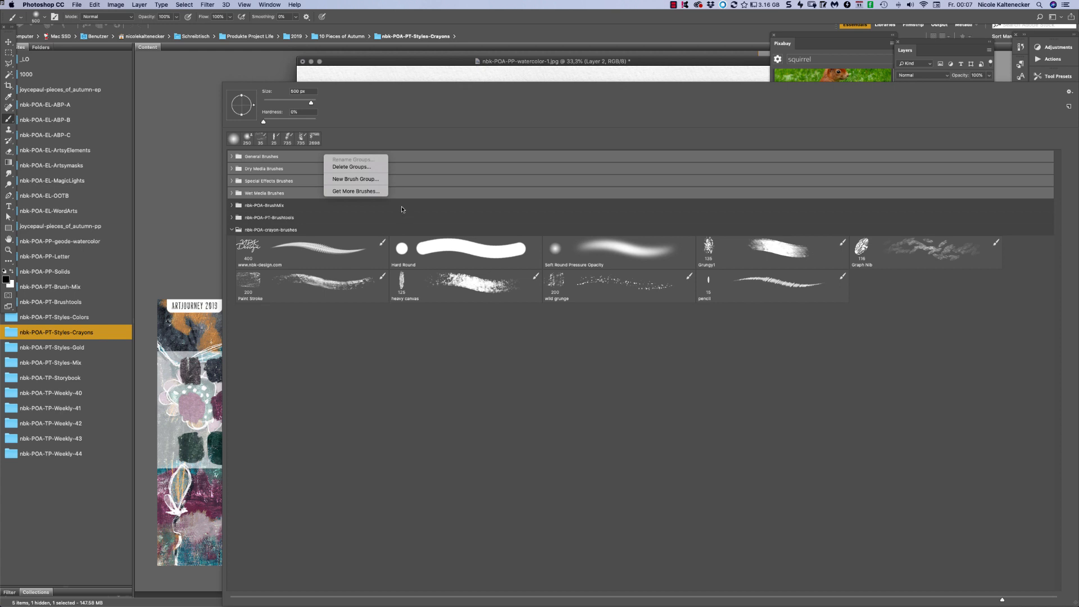
pyautogui.click(359, 167)
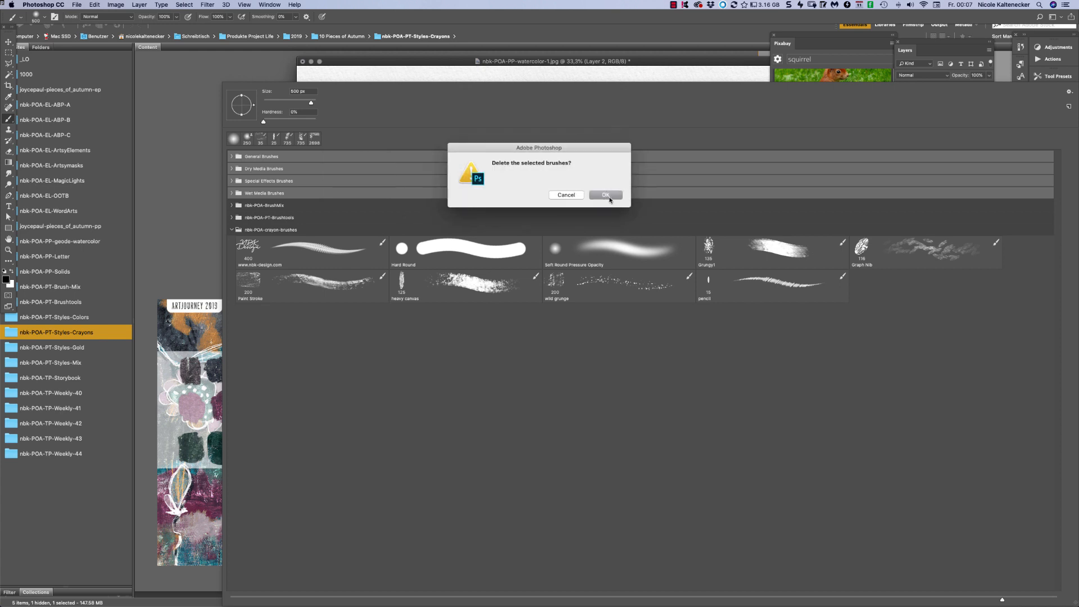
pyautogui.click(607, 196)
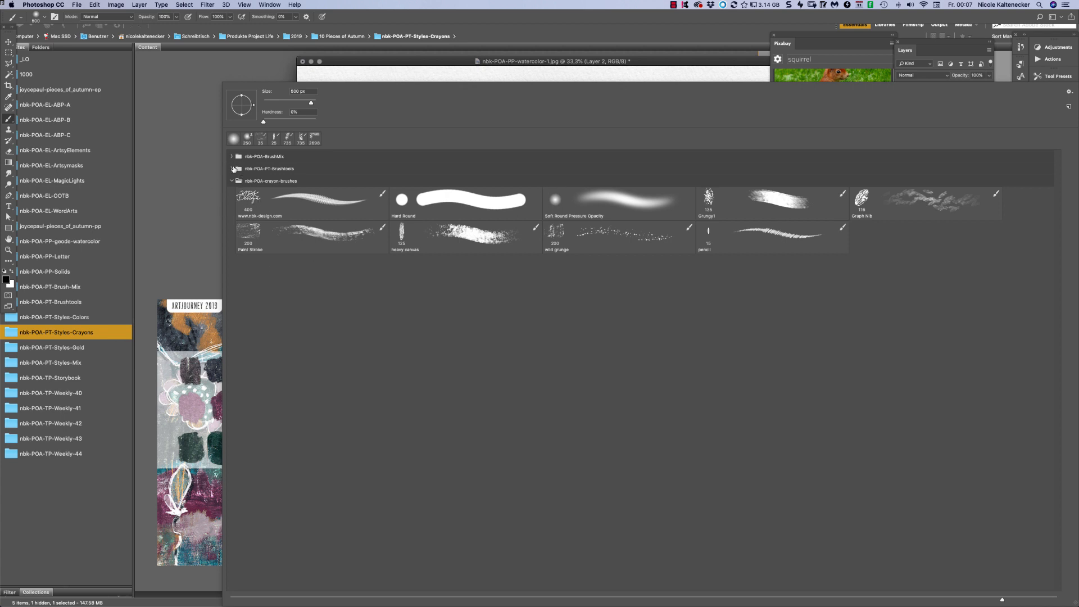
pyautogui.click(209, 210)
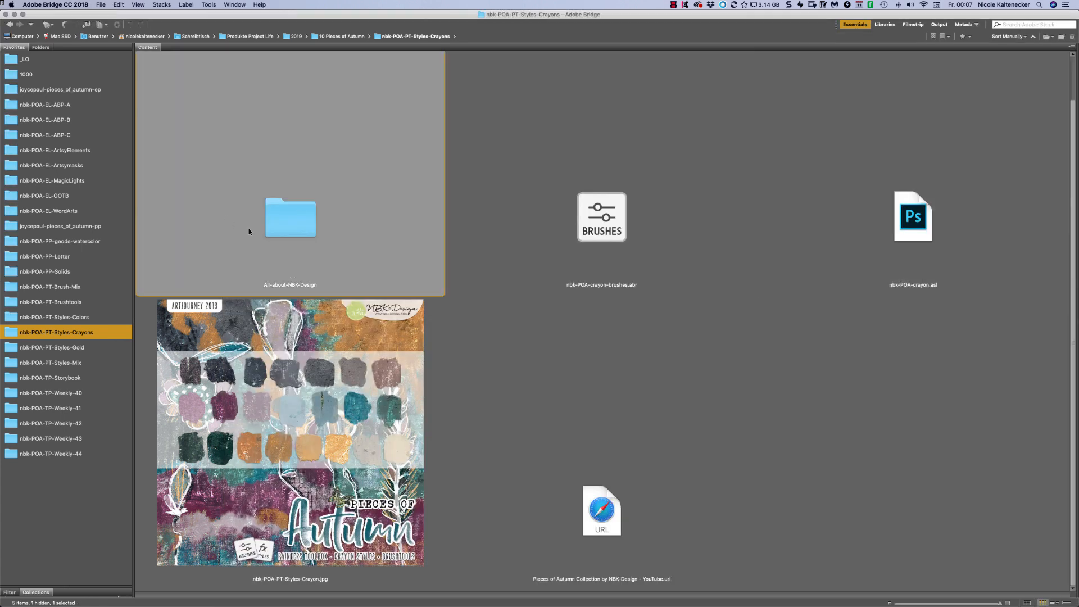
# Step: Switch to Photoshop and bring the Styles panel in front of the Layers panel to view the loaded crayon styles
pyautogui.click(1030, 167)
pyautogui.click(1003, 299)
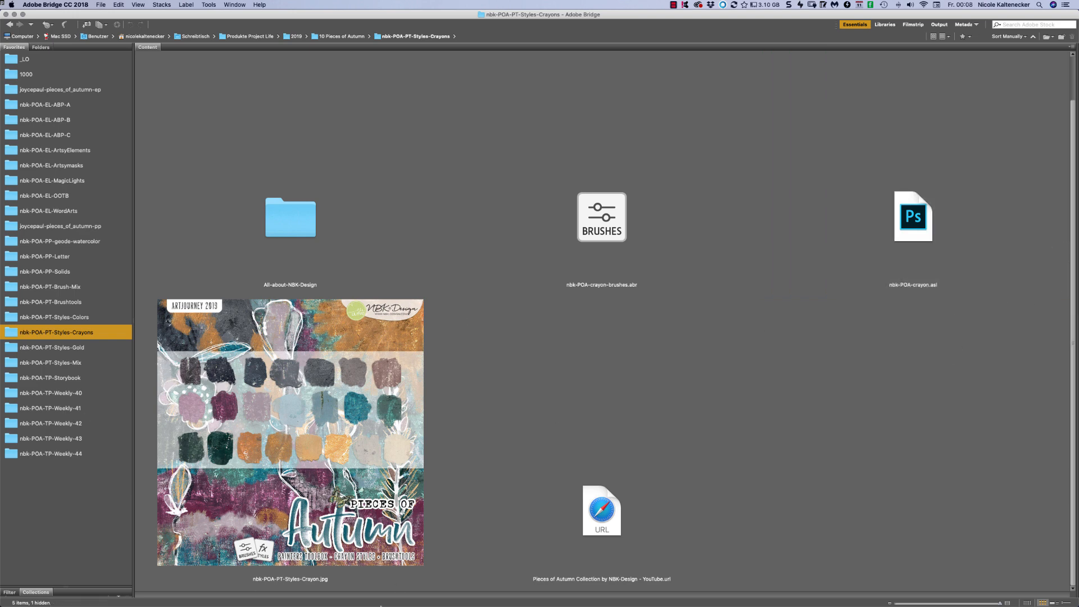
pyautogui.click(361, 588)
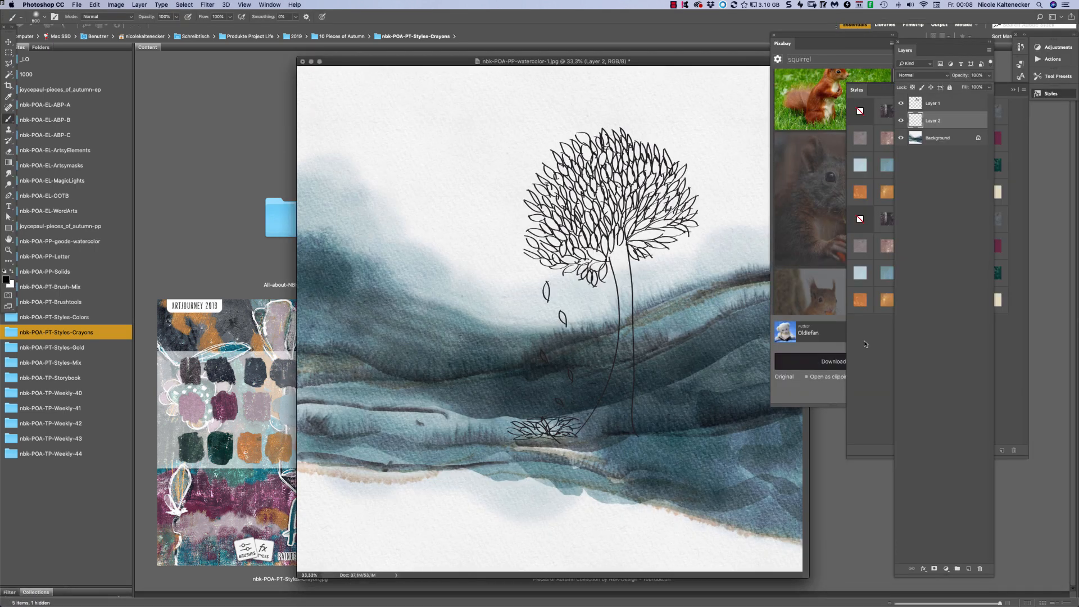
pyautogui.click(880, 337)
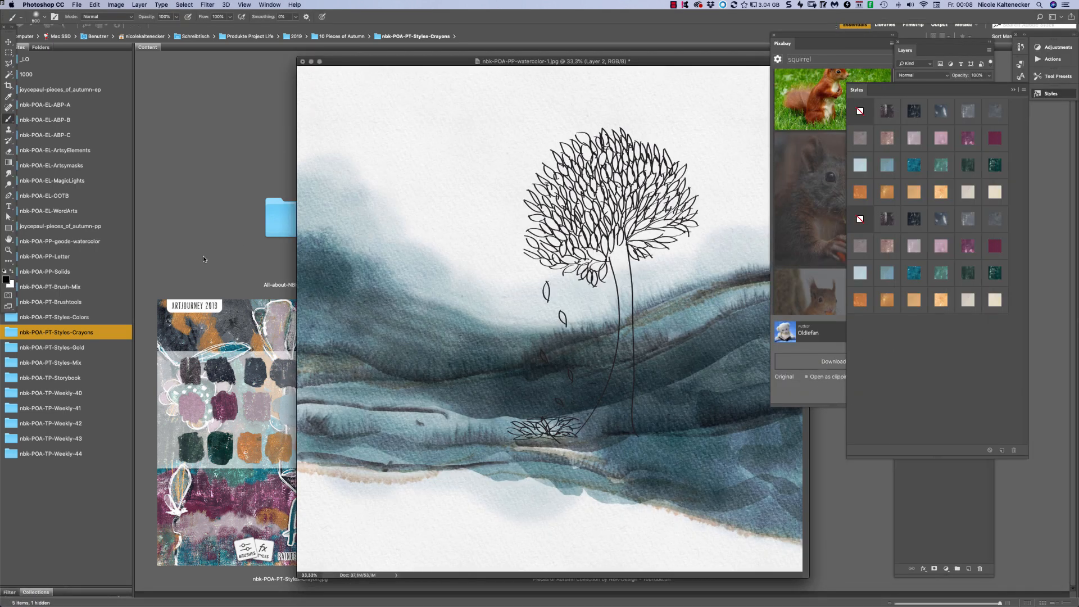
# Step: Return to Bridge, open the nbk-POA-PT-Styles-Colors folder and load all its style and swatch files, without the preview jpg, into Photoshop
pyautogui.click(79, 310)
pyautogui.click(110, 317)
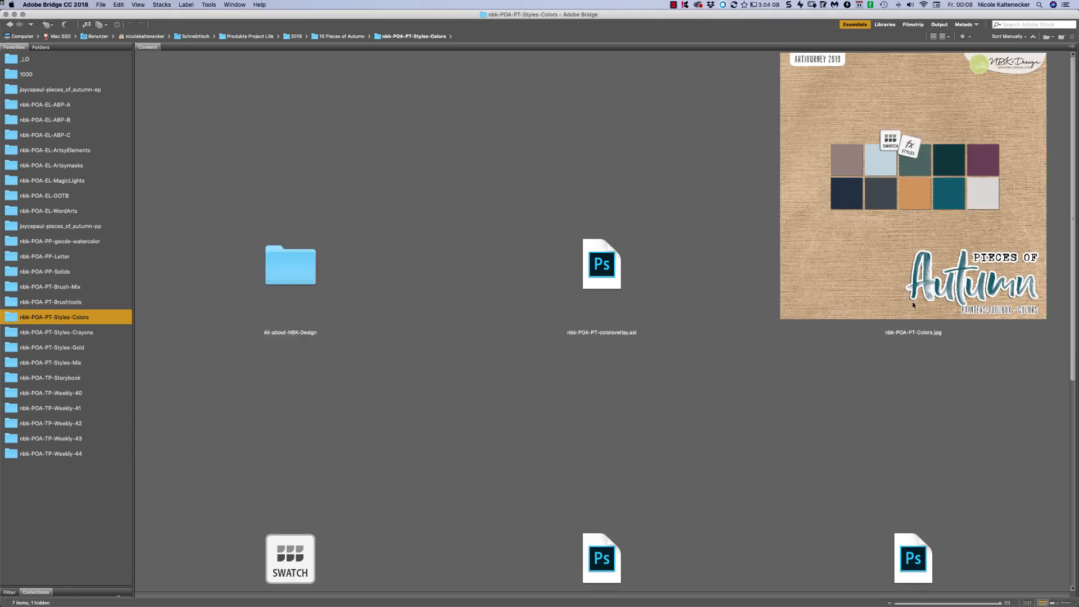
pyautogui.click(636, 251)
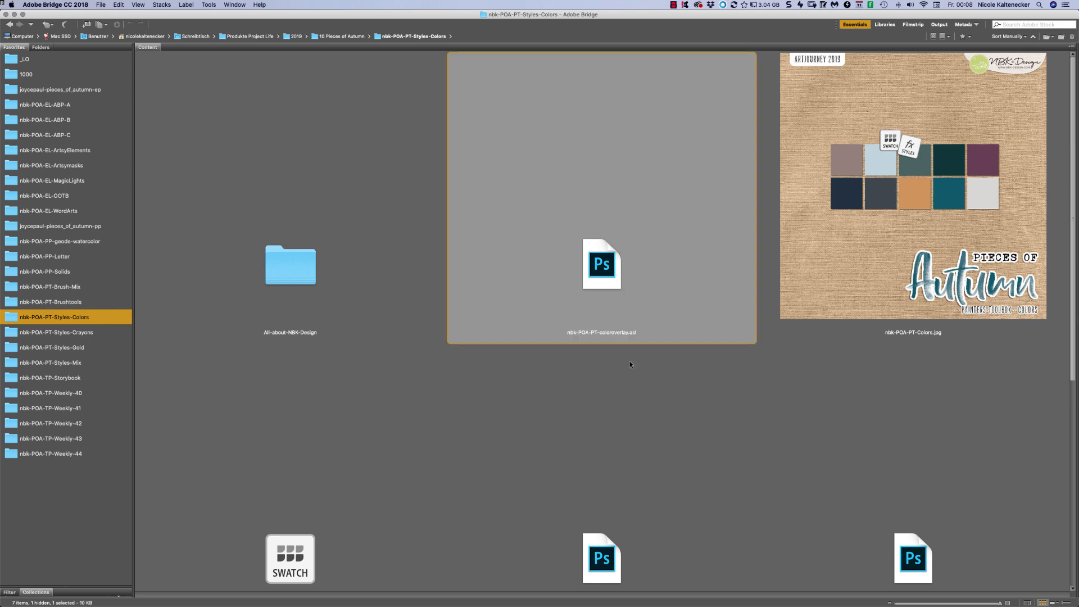
pyautogui.keyDown('shift'); pyautogui.click(497, 558); pyautogui.keyUp('shift')
pyautogui.keyDown('shift'); pyautogui.click(893, 561); pyautogui.keyUp('shift')
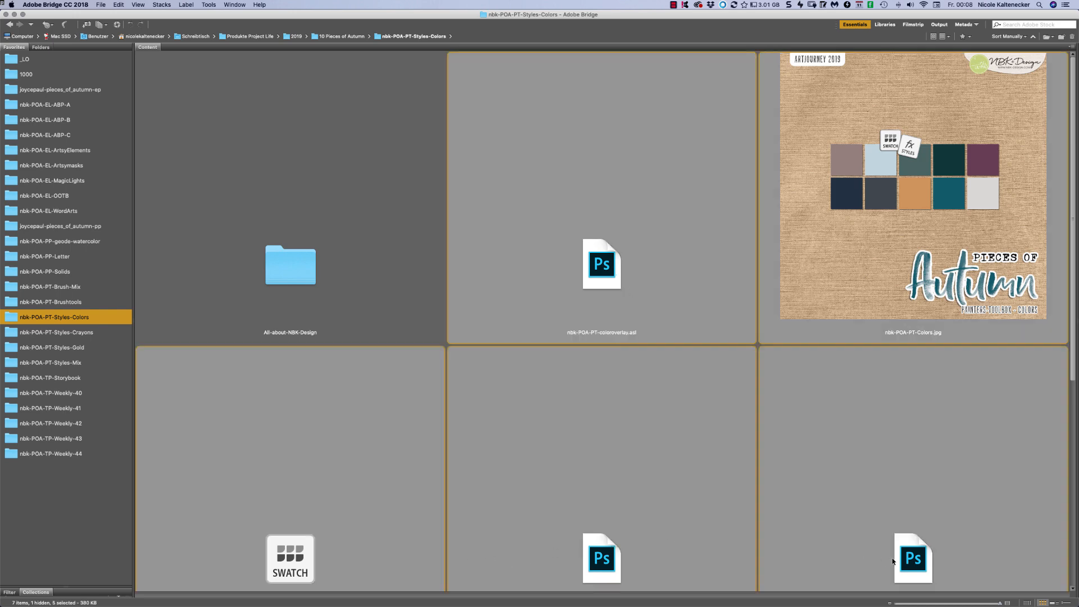
pyautogui.keyDown('super'); pyautogui.click(882, 228); pyautogui.keyUp('super')
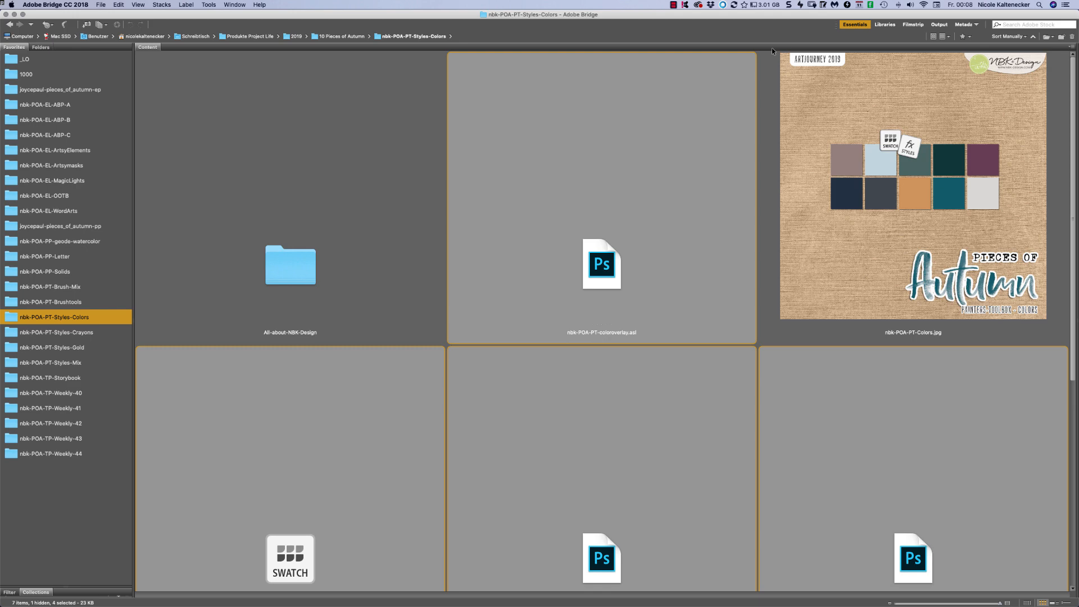
pyautogui.press('super+o')
pyautogui.click(144, 315)
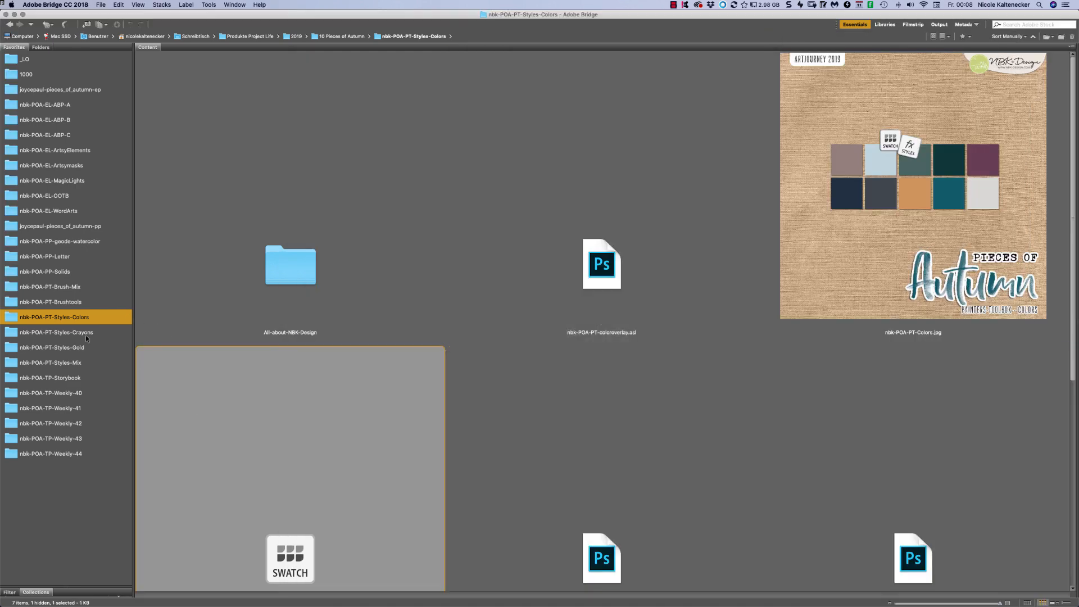
# Step: In the nbk-POA-PT-Styles-Gold folder, preview nbk-POA-PT-Styles-Gold.jpg full-screen and load nbk-POA-PT-Styles-Gold.asl into Photoshop
pyautogui.click(85, 332)
pyautogui.click(85, 347)
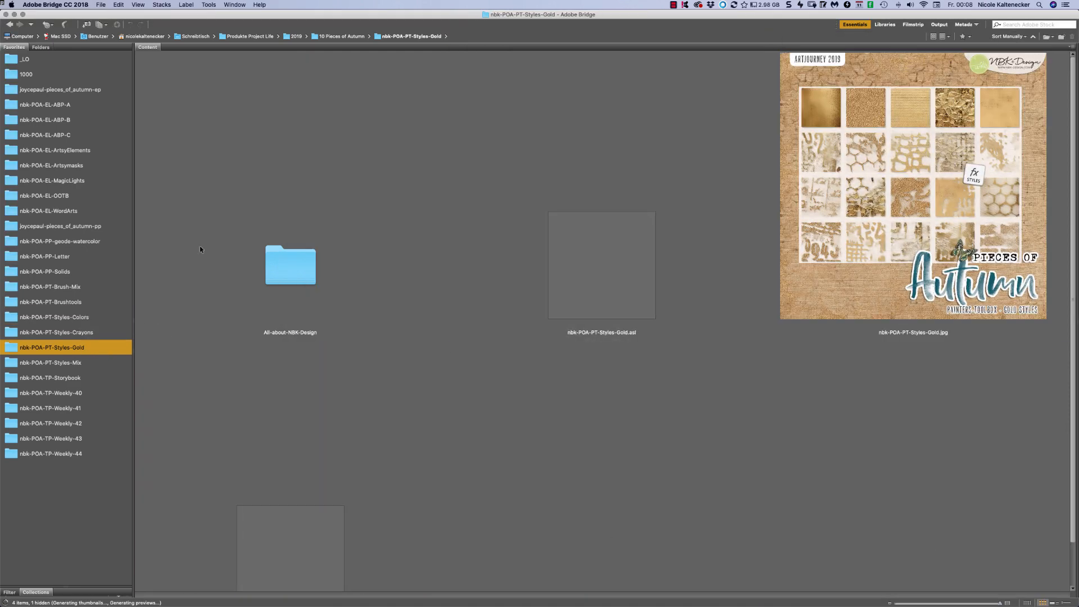
pyautogui.click(1038, 108)
pyautogui.press('space')
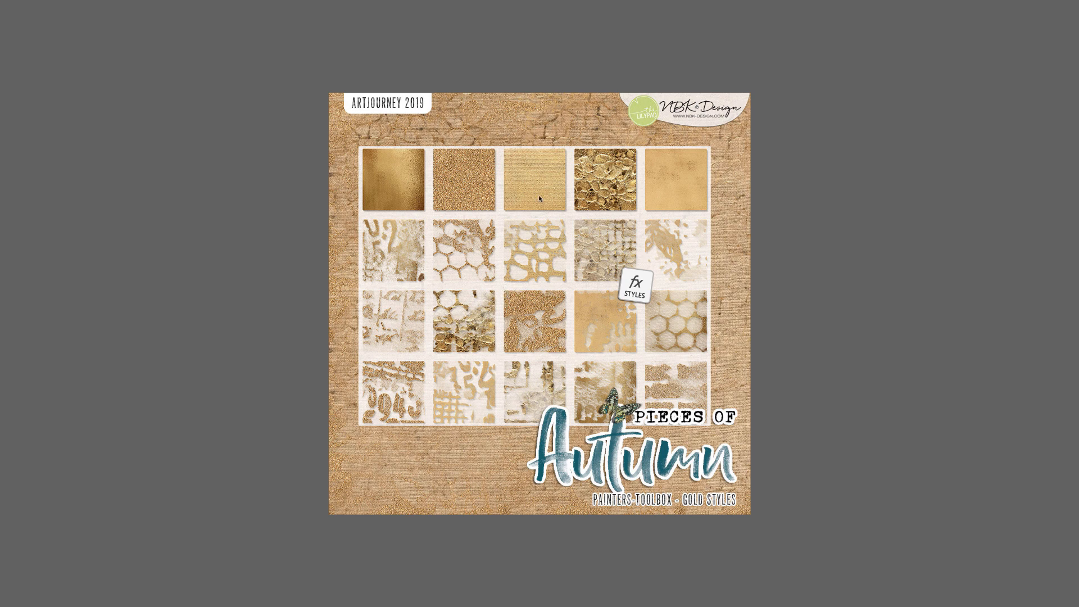
pyautogui.press('space')
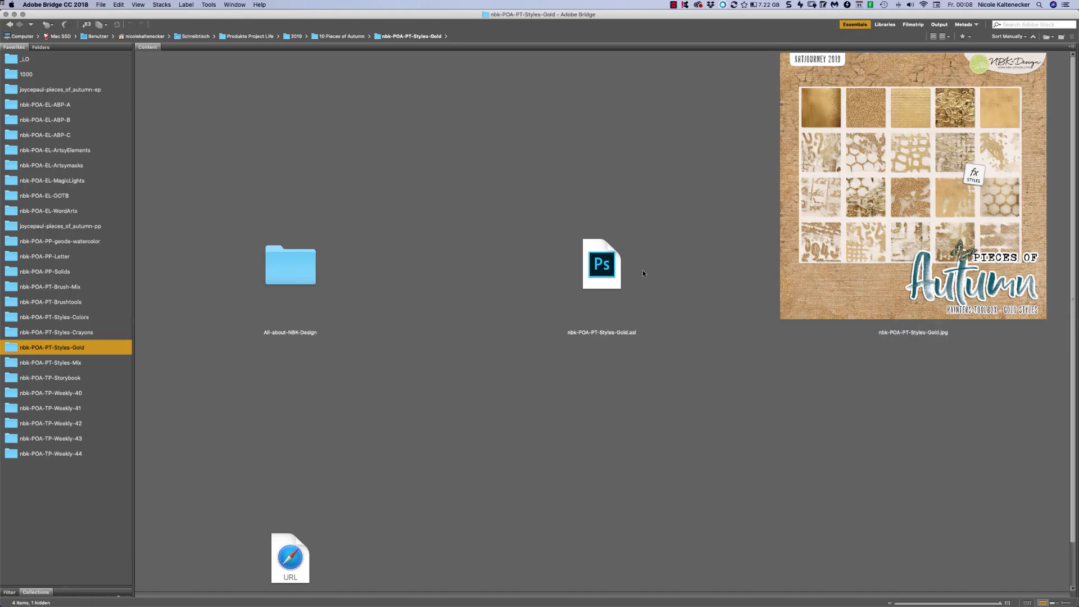
pyautogui.doubleClick(631, 271)
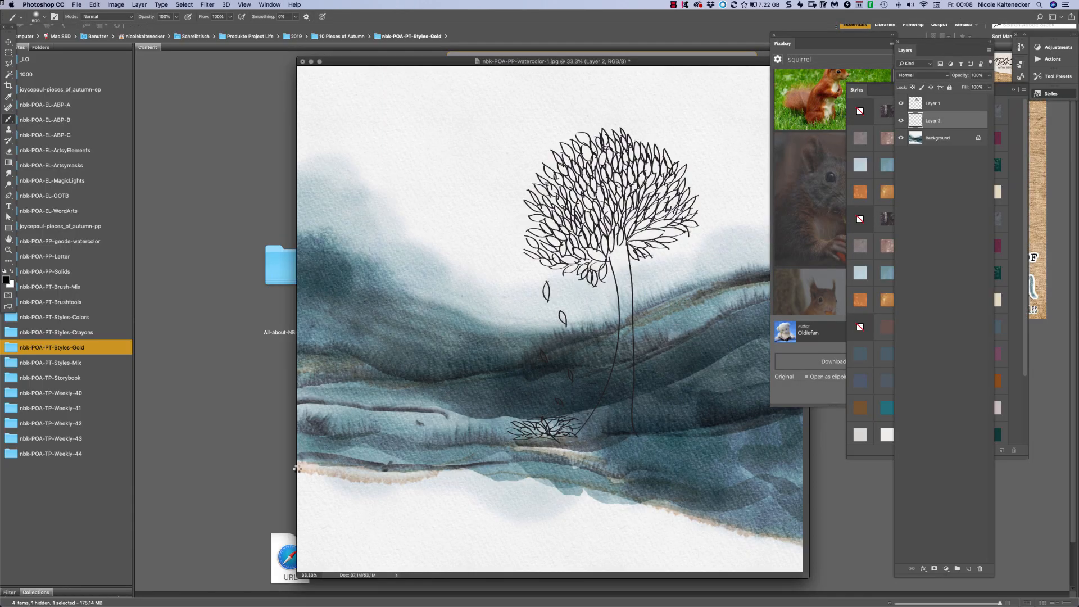
pyautogui.click(284, 445)
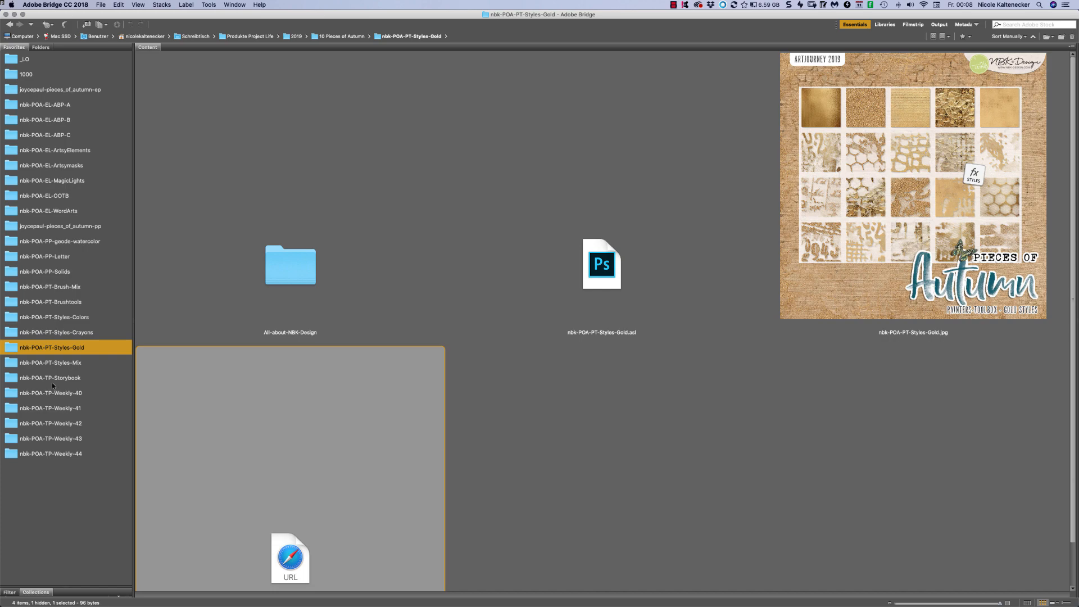
# Step: In the nbk-POA-PT-Styles-Mix folder, preview nbk-POA-PT-Styles-Mix.jpg full-screen and load nbk-POA-transparent black watercolor.asl into Photoshop
pyautogui.click(78, 362)
pyautogui.click(616, 226)
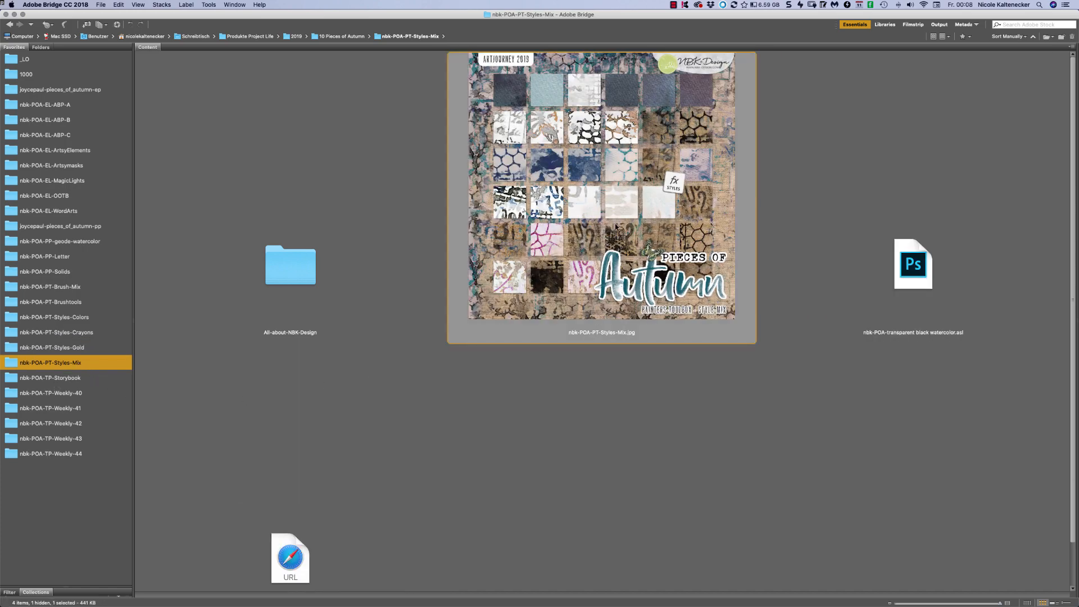
pyautogui.press('space')
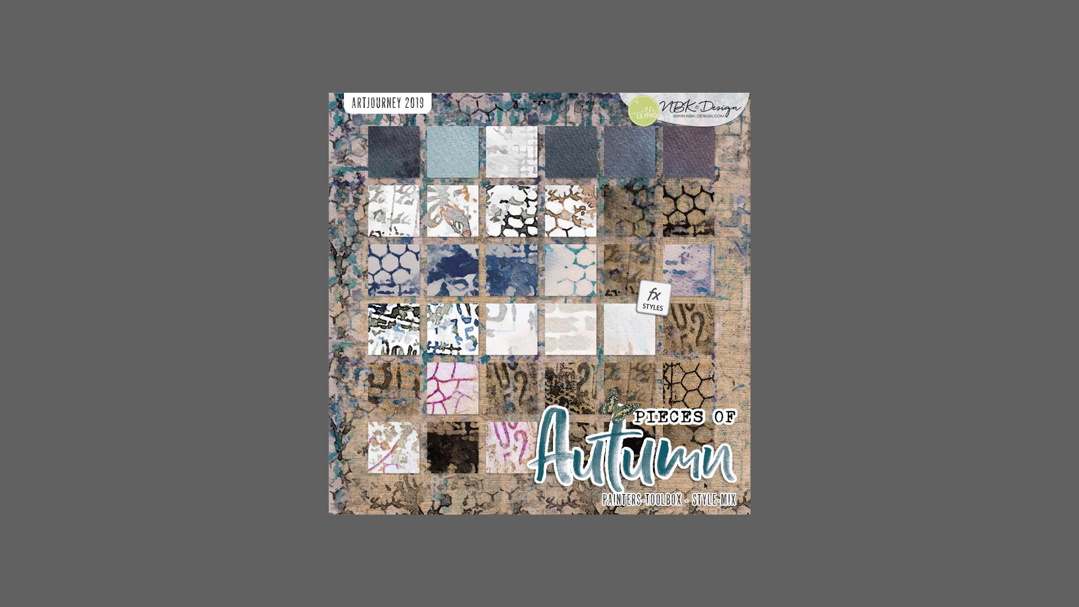
pyautogui.click(784, 350)
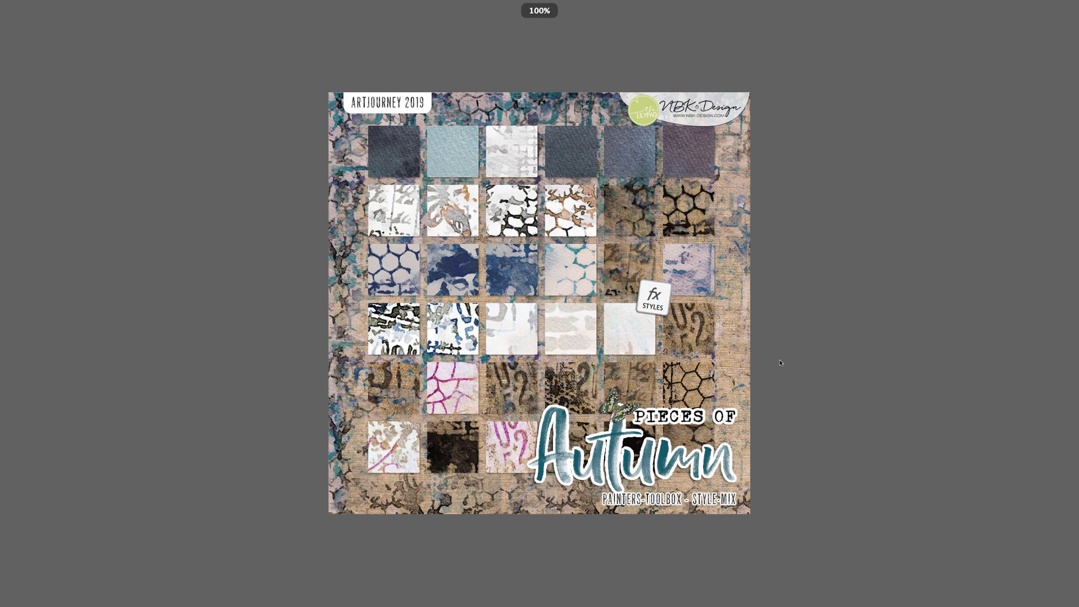
pyautogui.press('space')
pyautogui.click(875, 289)
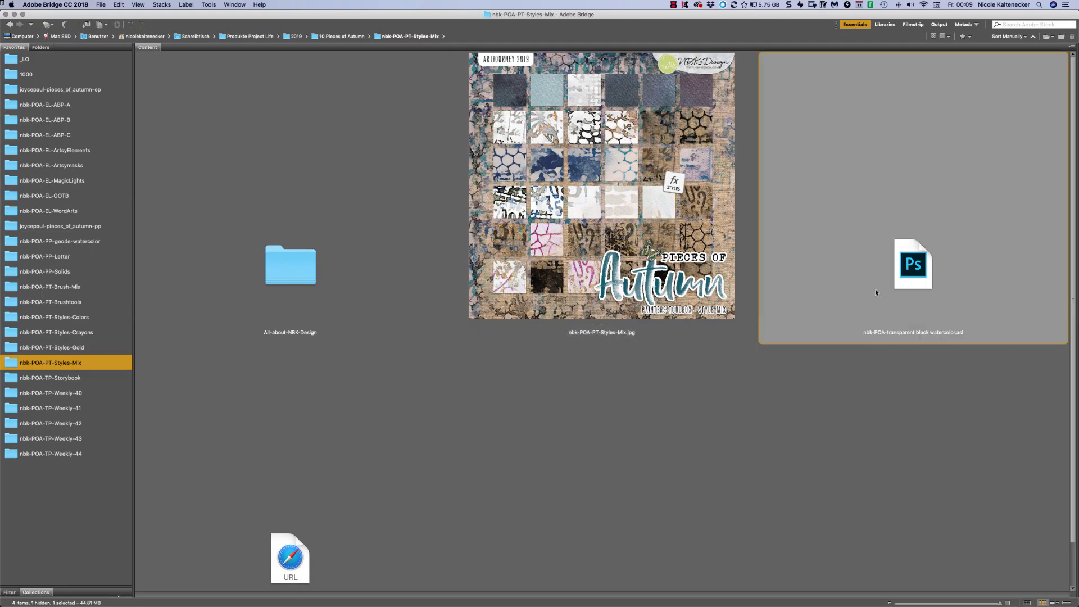
pyautogui.doubleClick(912, 268)
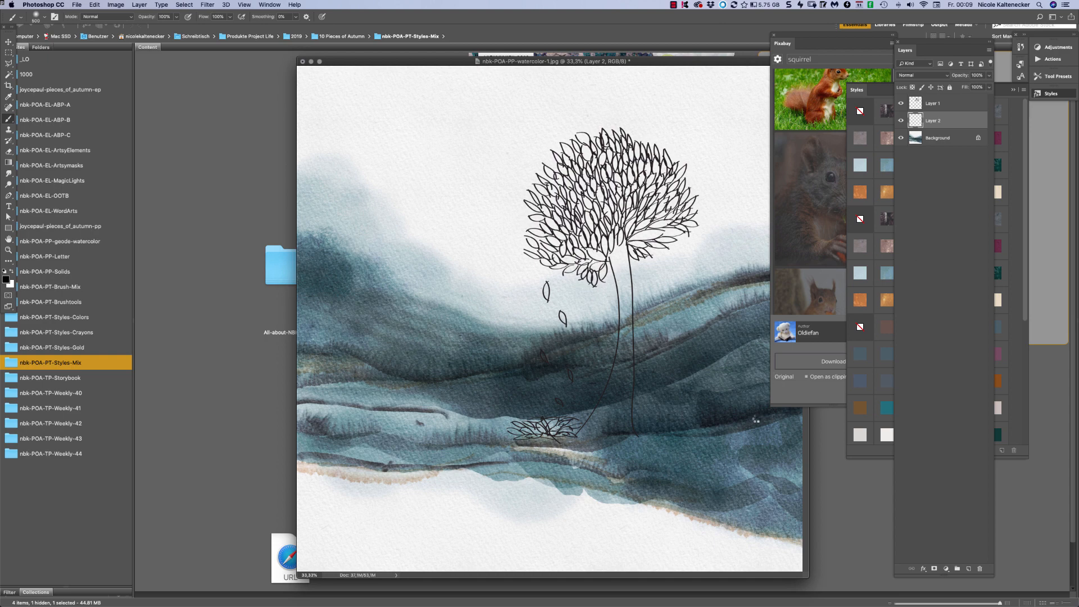
pyautogui.click(181, 370)
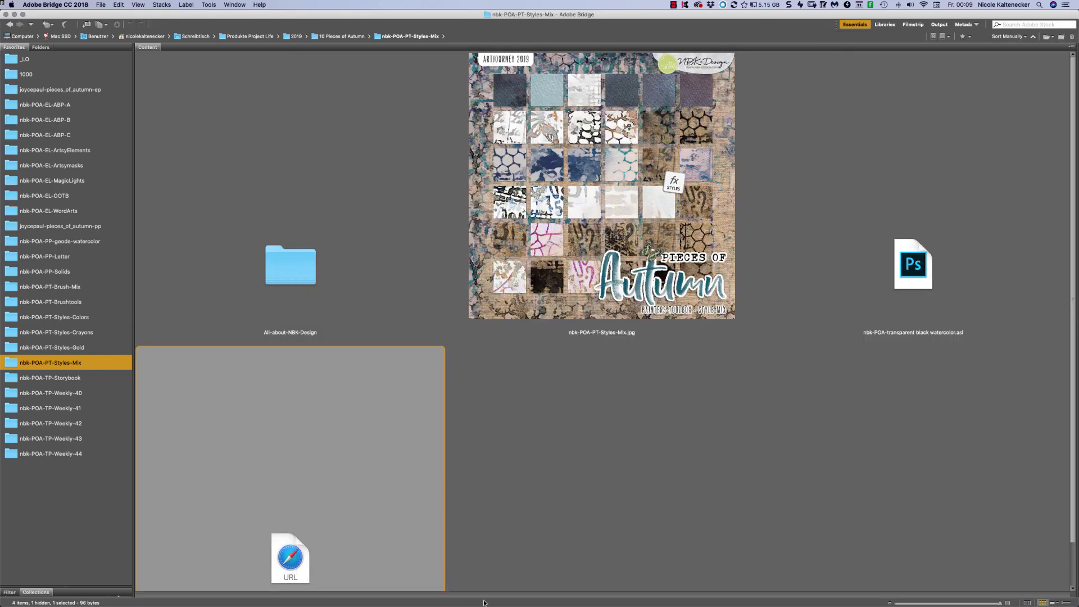
# Step: Switch to Photoshop, move the watercolor tree document window clear of the panels and enlarge it beyond the canvas edges
pyautogui.moveTo(484, 606)
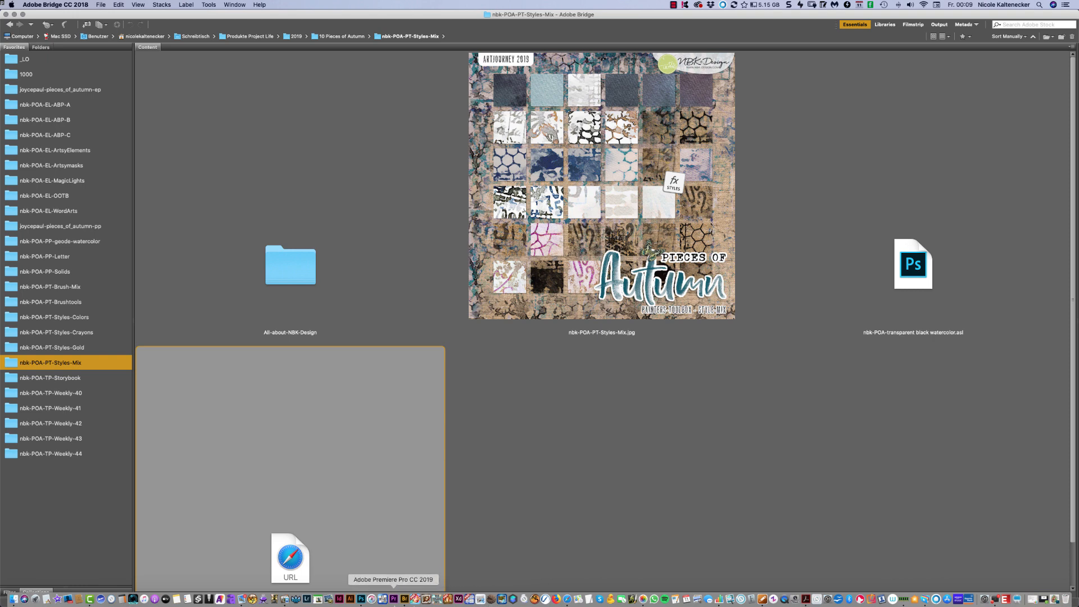
pyautogui.click(361, 599)
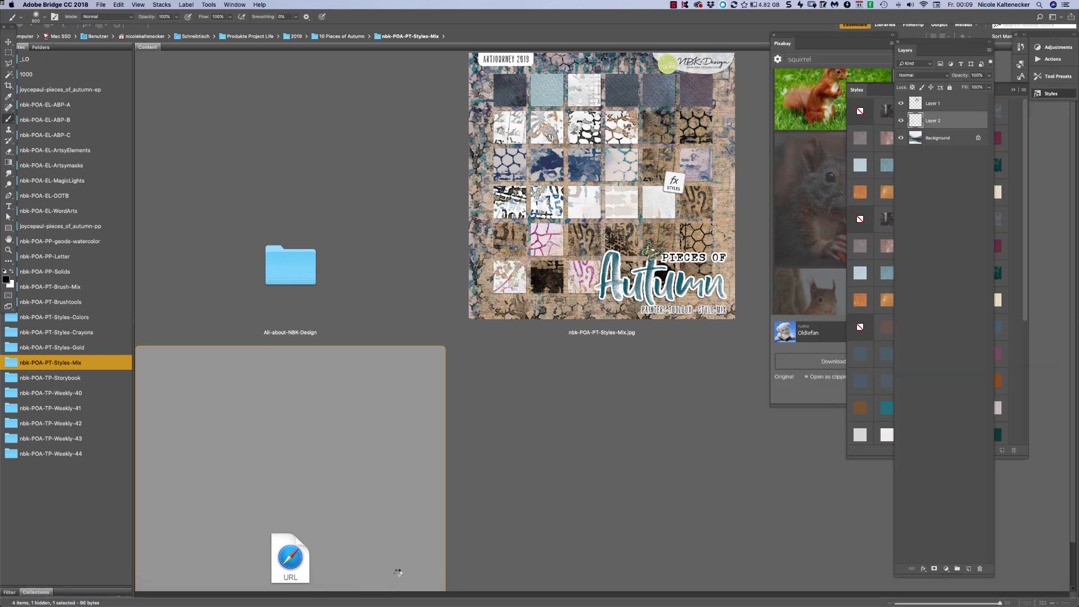
pyautogui.click(361, 599)
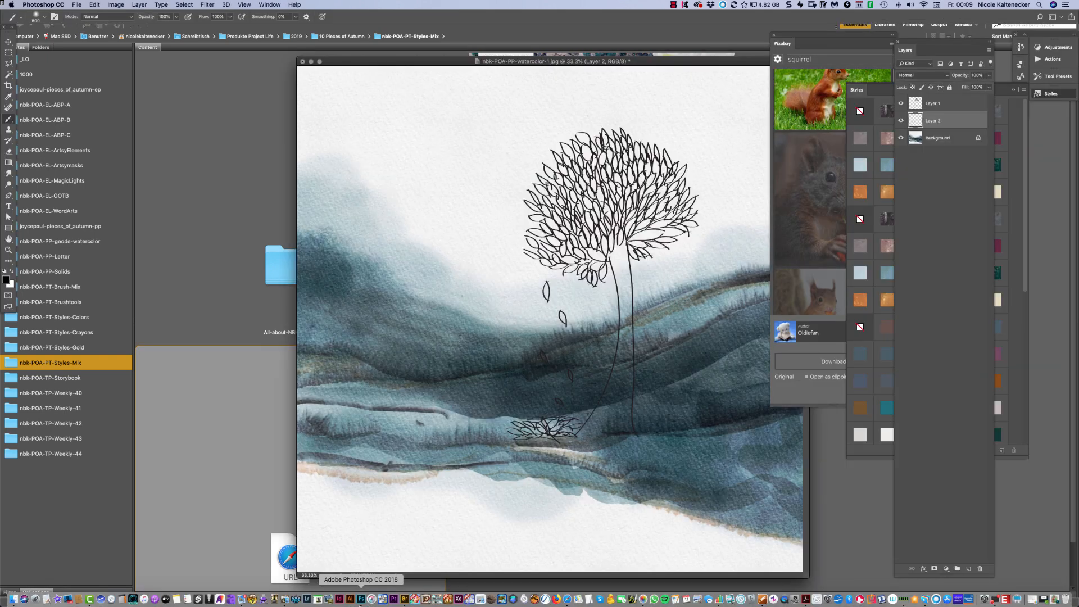
pyautogui.moveTo(621, 66); pyautogui.dragTo(476, 32)
pyautogui.moveTo(656, 546); pyautogui.dragTo(731, 606)
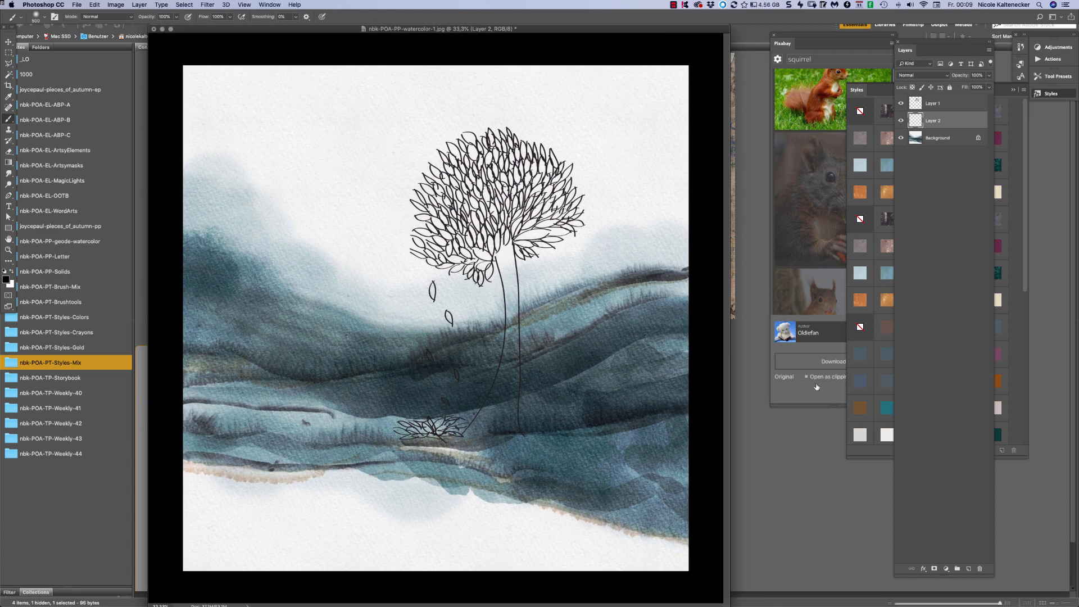
# Step: Add a new layer named Layer 3 directly above the Background layer
pyautogui.click(941, 138)
pyautogui.press('super+shift+n')
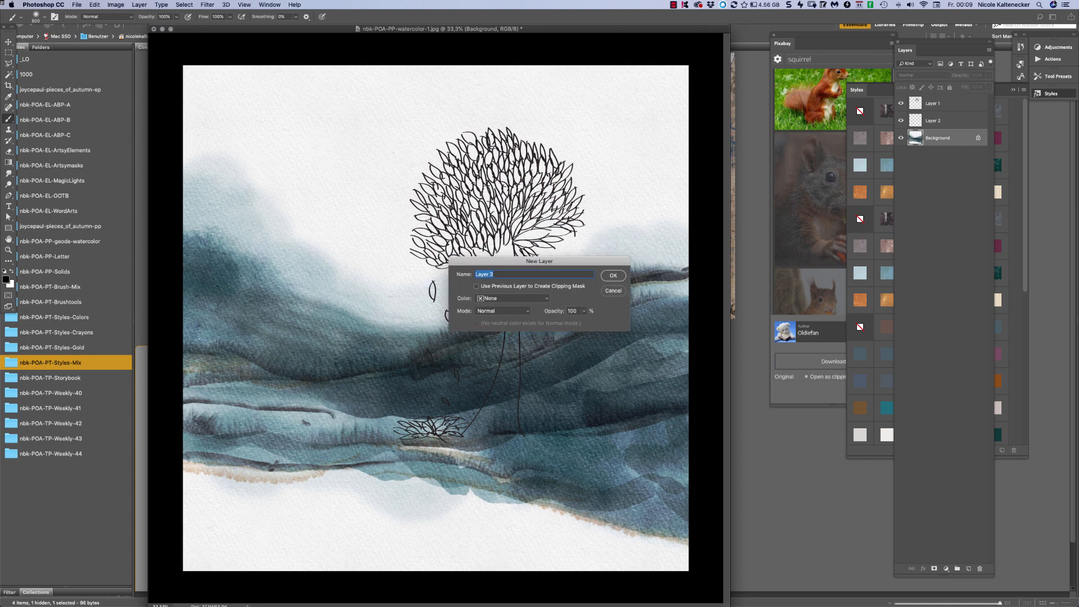
pyautogui.press('Return')
# Step: Choose the Grungy1 brush from the nbk-POA-crayon-brushes group and paint the tree trunk black between its outlines
pyautogui.rightClick(567, 361)
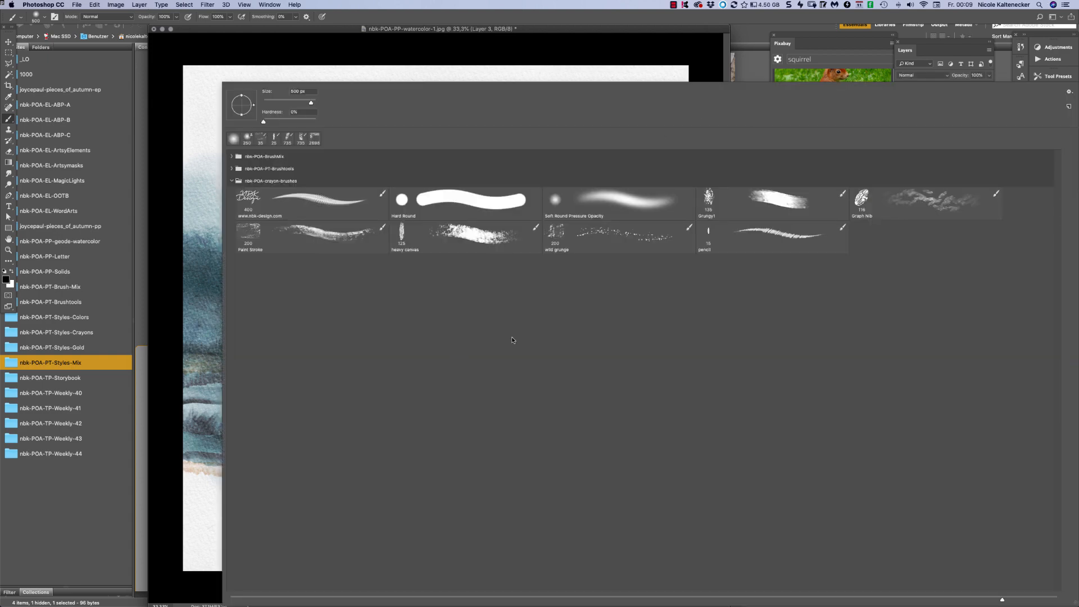
pyautogui.click(231, 170)
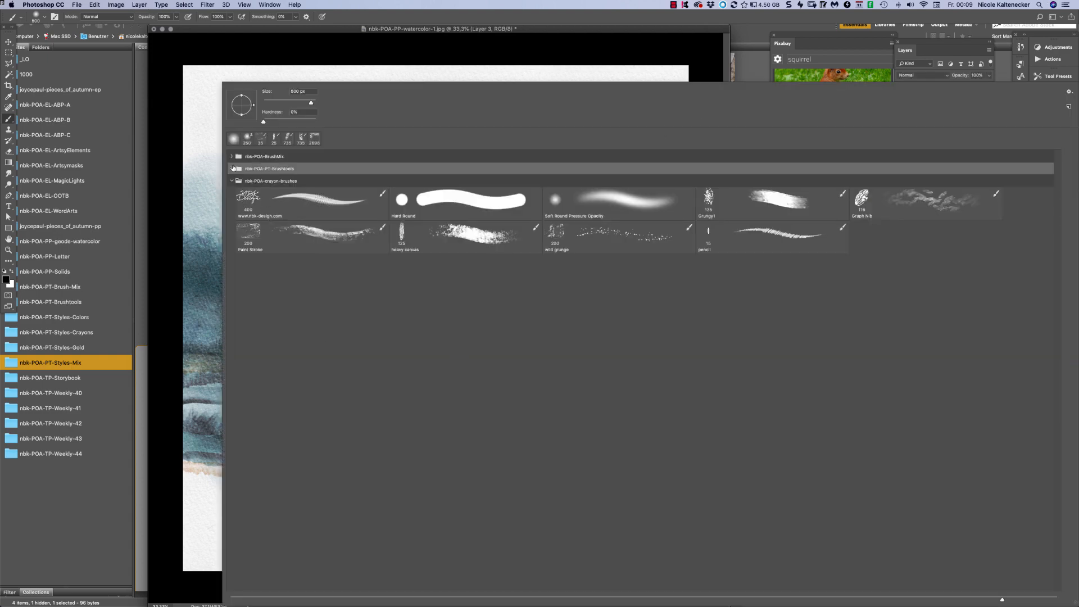
pyautogui.click(231, 168)
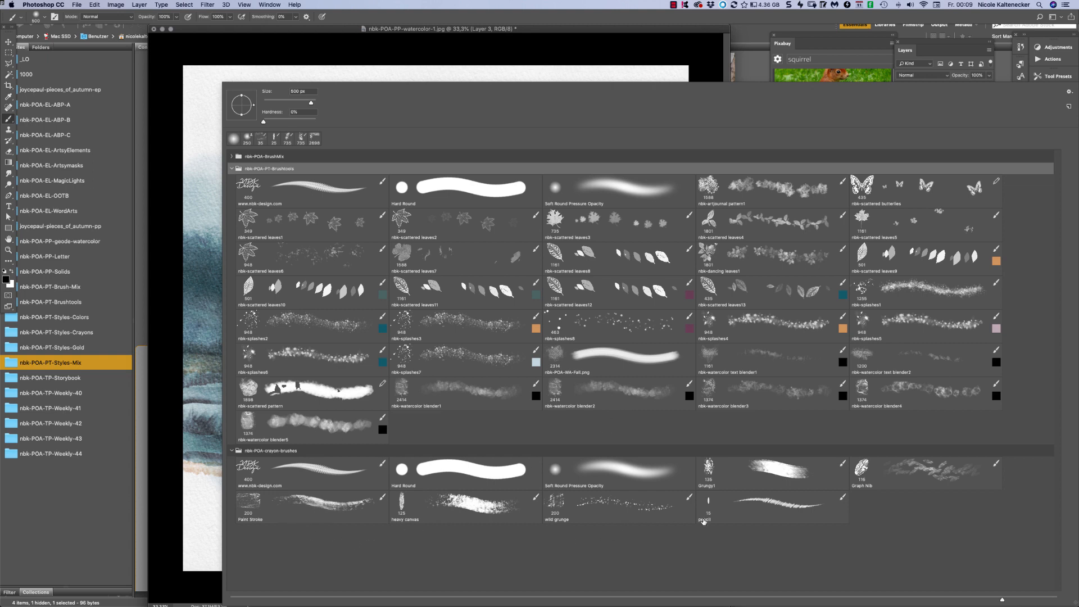
pyautogui.click(779, 496)
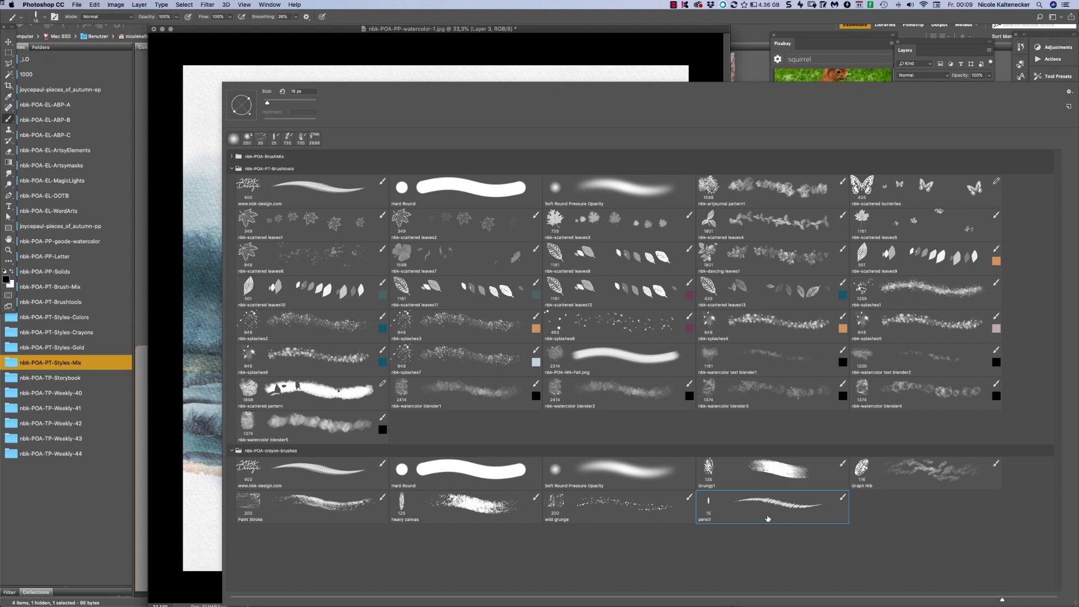
pyautogui.click(764, 471)
pyautogui.doubleClick(769, 468)
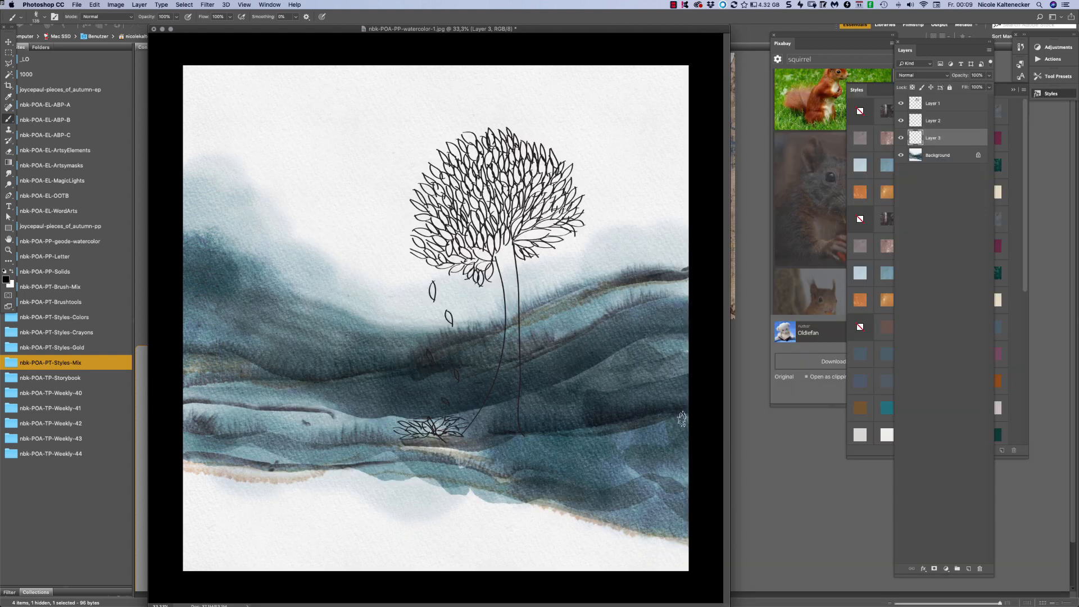
pyautogui.moveTo(512, 256)
pyautogui.mouseDown()
pyautogui.moveTo(513, 314)
pyautogui.moveTo(489, 415)
pyautogui.moveTo(506, 370)
pyautogui.moveTo(482, 426)
pyautogui.moveTo(512, 336)
pyautogui.moveTo(505, 435)
pyautogui.moveTo(501, 412)
pyautogui.moveTo(476, 429)
pyautogui.moveTo(496, 400)
pyautogui.moveTo(495, 422)
pyautogui.moveTo(514, 415)
pyautogui.moveTo(508, 255)
pyautogui.moveTo(508, 307)
pyautogui.mouseUp()
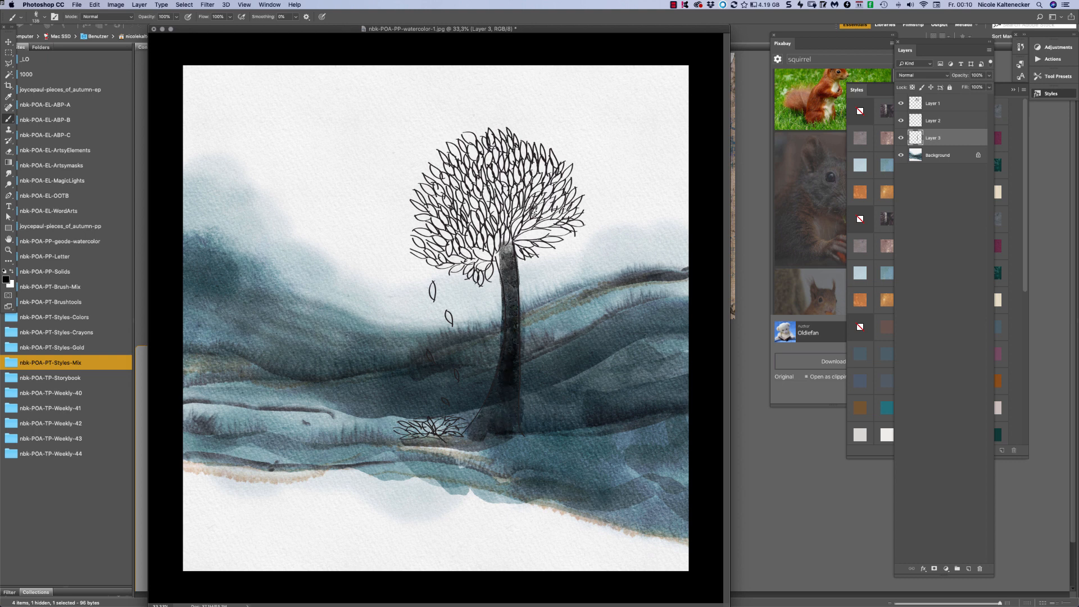
# Step: Move the Styles panel off the Layers panel and apply the reddish-brown crayon style to the painted trunk layer
pyautogui.moveTo(883, 90); pyautogui.dragTo(807, 90)
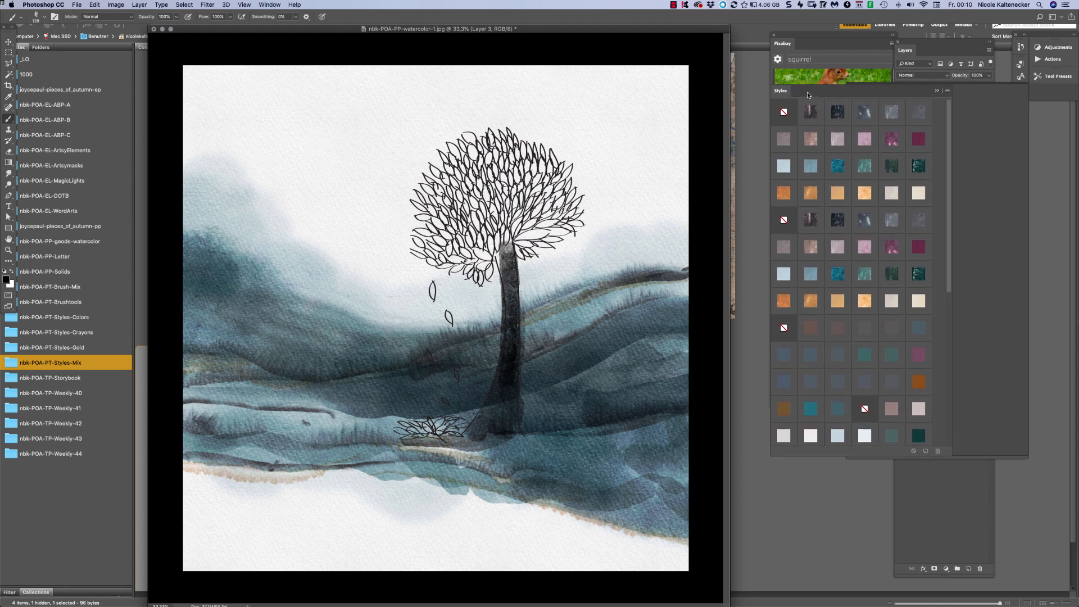
pyautogui.click(863, 172)
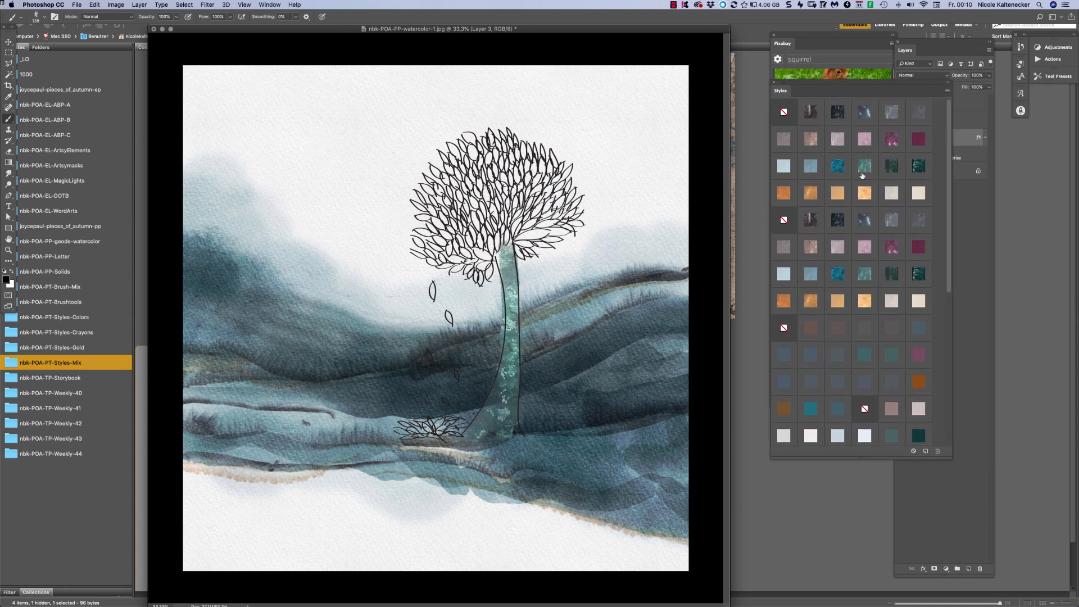
pyautogui.click(813, 142)
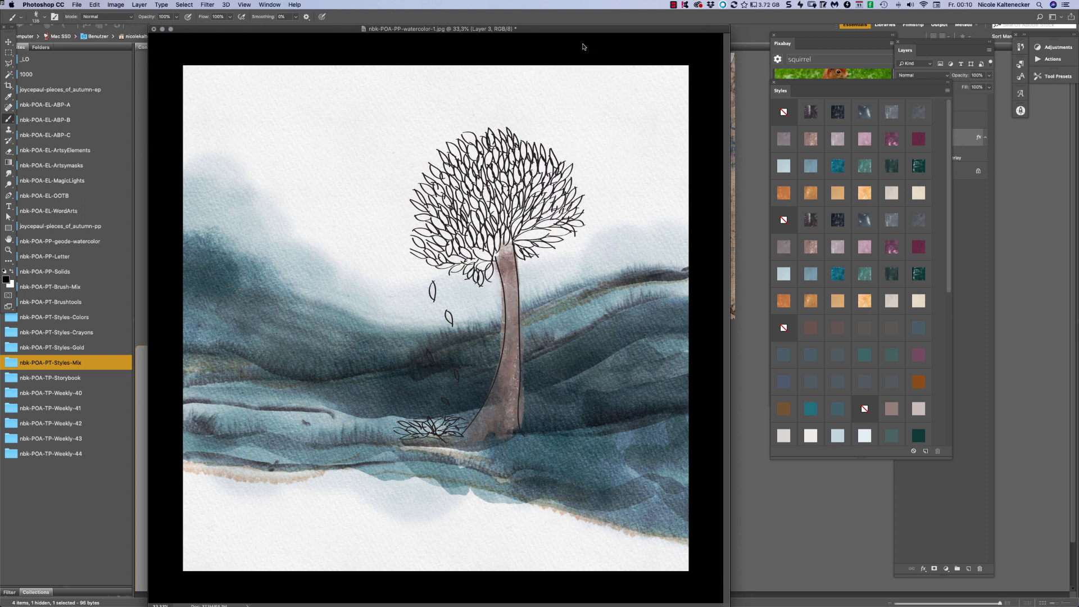
pyautogui.keyDown('alt'); pyautogui.keyDown('super'); pyautogui.click(495, 189); pyautogui.keyUp('super'); pyautogui.keyUp('alt')
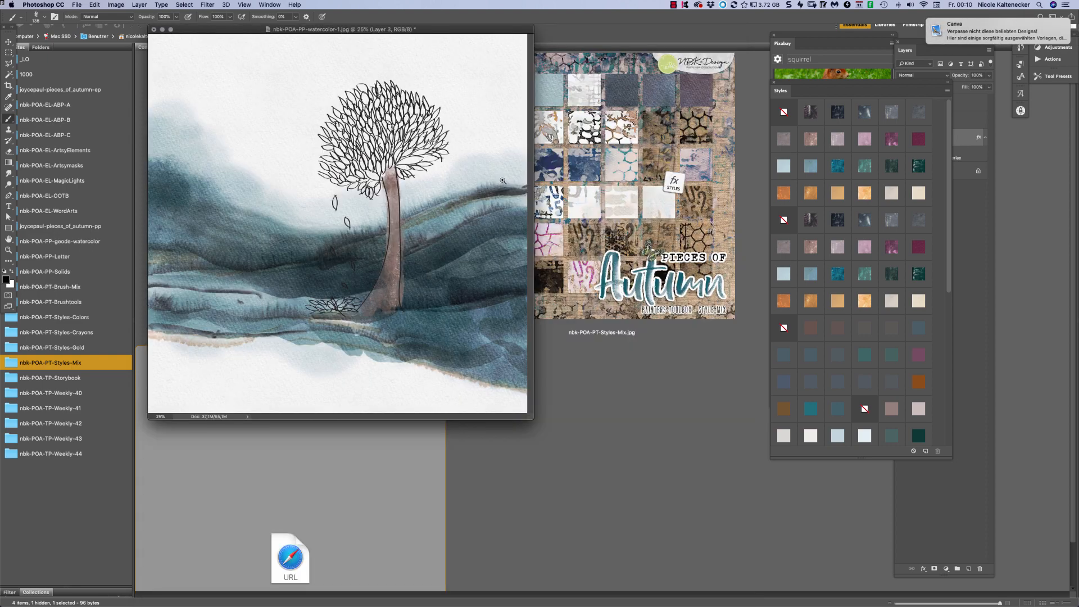
pyautogui.keyDown('super'); pyautogui.click(413, 129); pyautogui.keyUp('super')
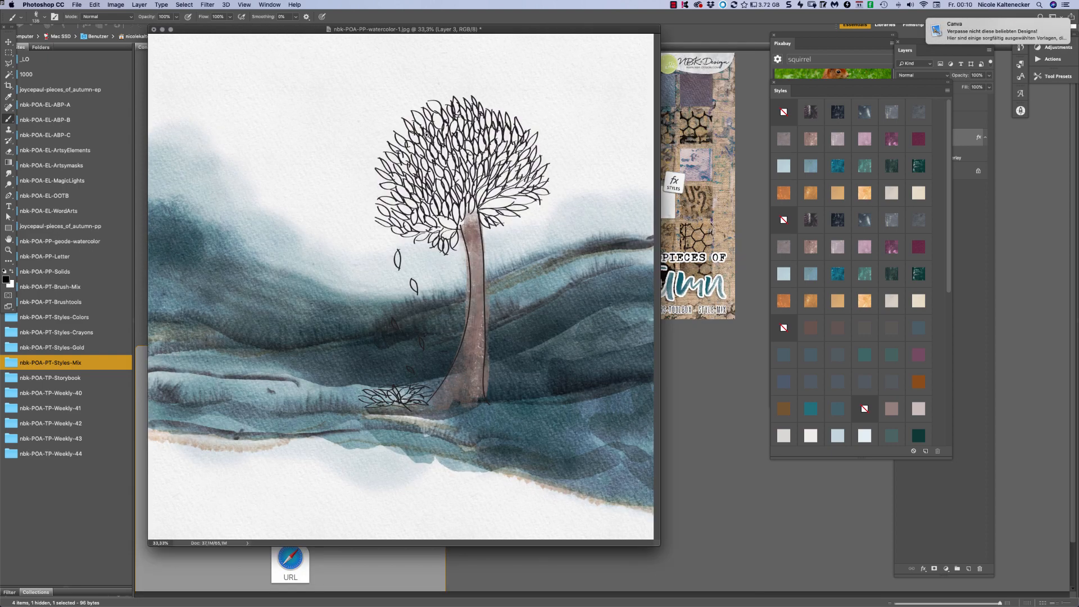
# Step: Narrow the tree document window to the area beside the panels and reduce the brush size to suit the small leaves
pyautogui.keyDown('super'); pyautogui.click(427, 135); pyautogui.keyUp('super')
pyautogui.keyDown('super'); pyautogui.click(612, 226); pyautogui.keyUp('super')
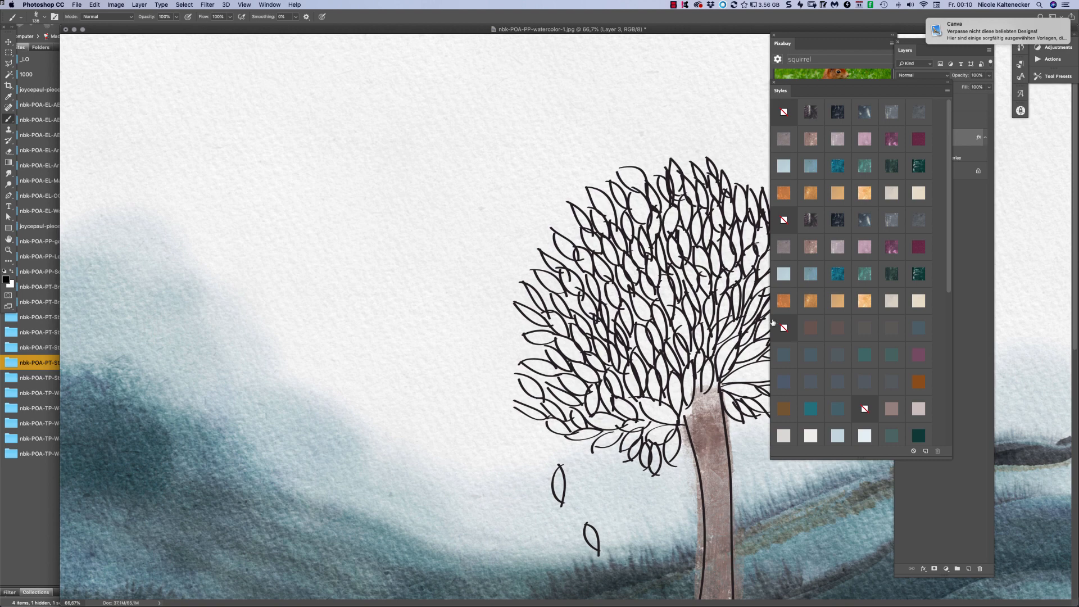
pyautogui.moveTo(1076, 602); pyautogui.dragTo(799, 604)
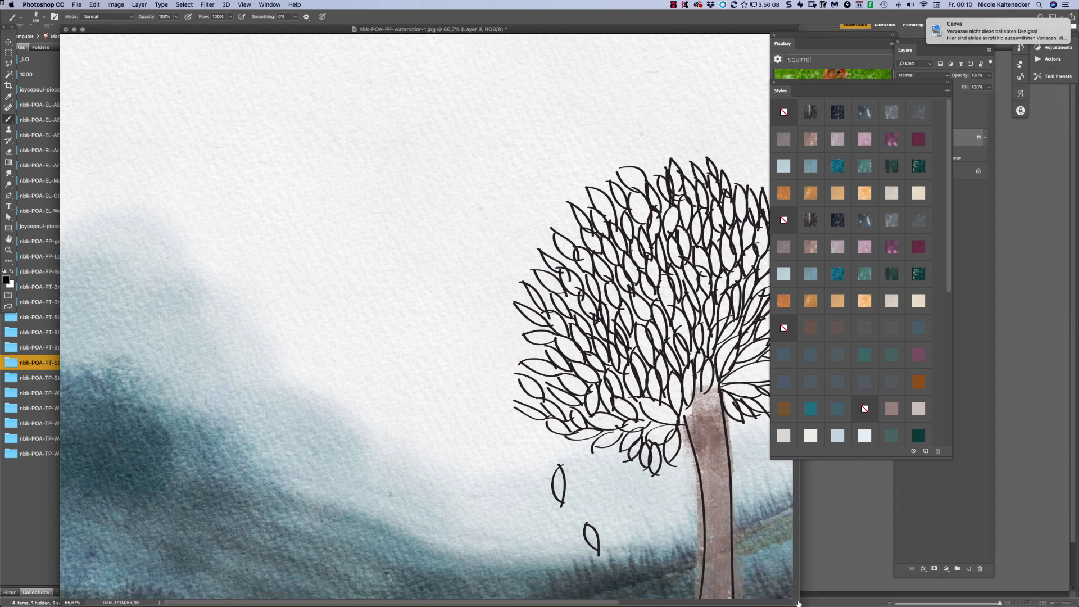
pyautogui.moveTo(631, 282)
pyautogui.mouseDown()
pyautogui.moveTo(363, 255)
pyautogui.moveTo(376, 279)
pyautogui.moveTo(382, 262)
pyautogui.mouseUp()
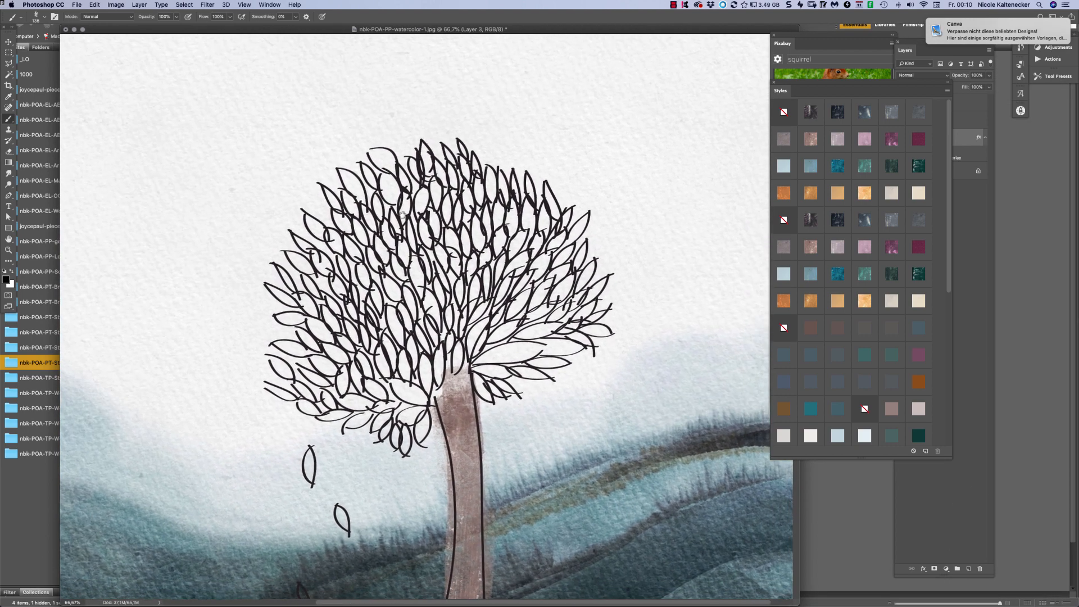
pyautogui.press('[')
pyautogui.press('[')
pyautogui.press('[')
pyautogui.press('[')
pyautogui.press('[')
pyautogui.press('[')
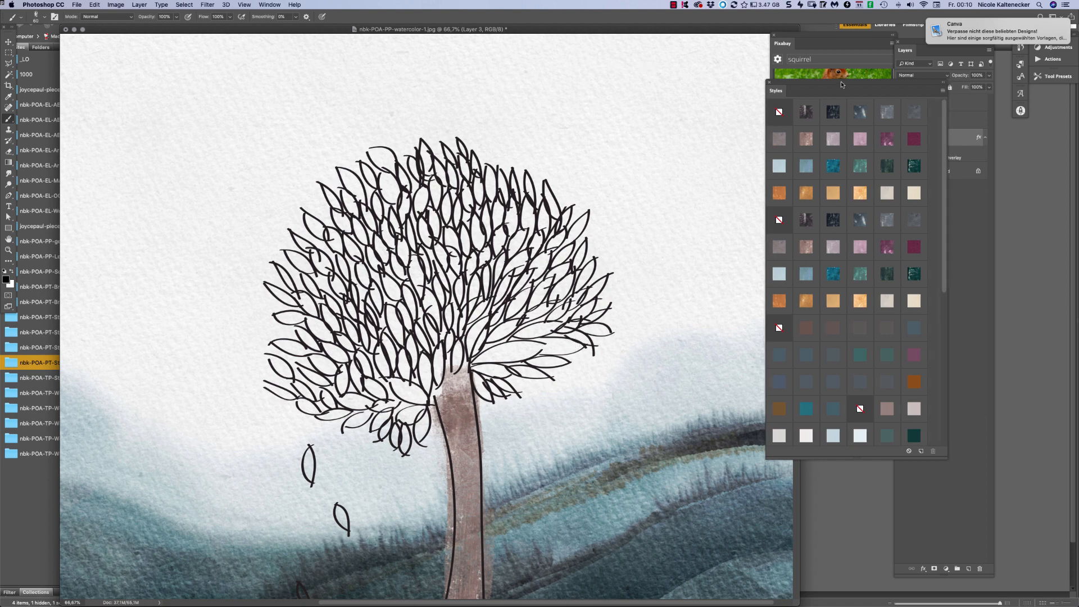
# Step: Clear the Layers panel by moving Styles aside and closing Pixabay, and add a new layer above the trunk layer
pyautogui.moveTo(841, 81); pyautogui.dragTo(780, 61)
pyautogui.click(774, 36)
pyautogui.press('super+shift+n')
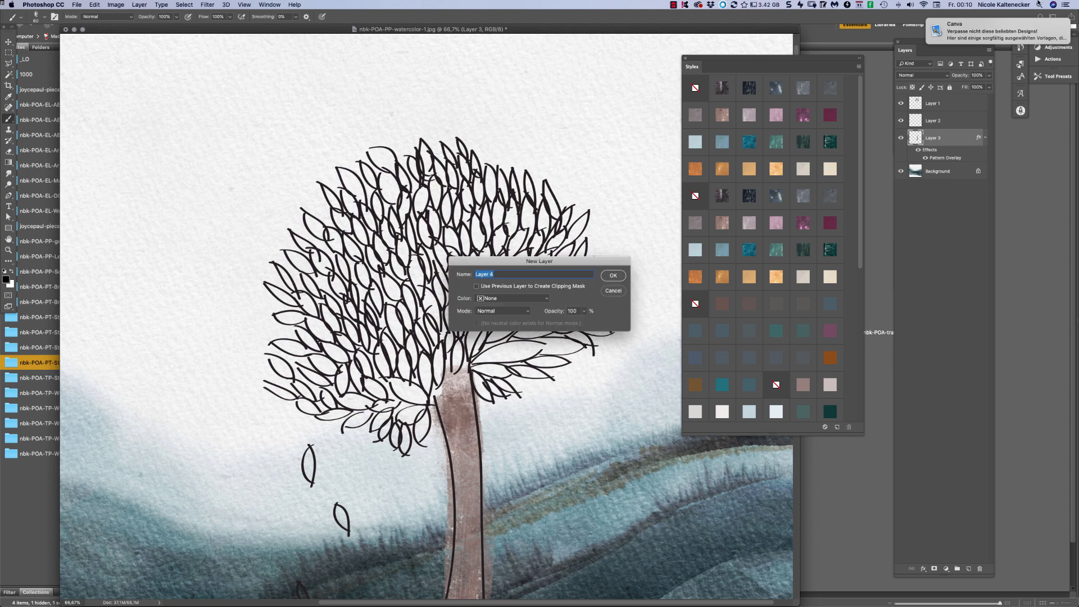
pyautogui.press('Return')
# Step: Paint seven scattered leaves in the tree crown on Layer 4, reducing the brush for smaller leaves, and apply the bright teal crayon style
pyautogui.moveTo(407, 228); pyautogui.dragTo(414, 236)
pyautogui.moveTo(496, 335)
pyautogui.mouseDown()
pyautogui.moveTo(518, 321)
pyautogui.moveTo(497, 333)
pyautogui.mouseUp()
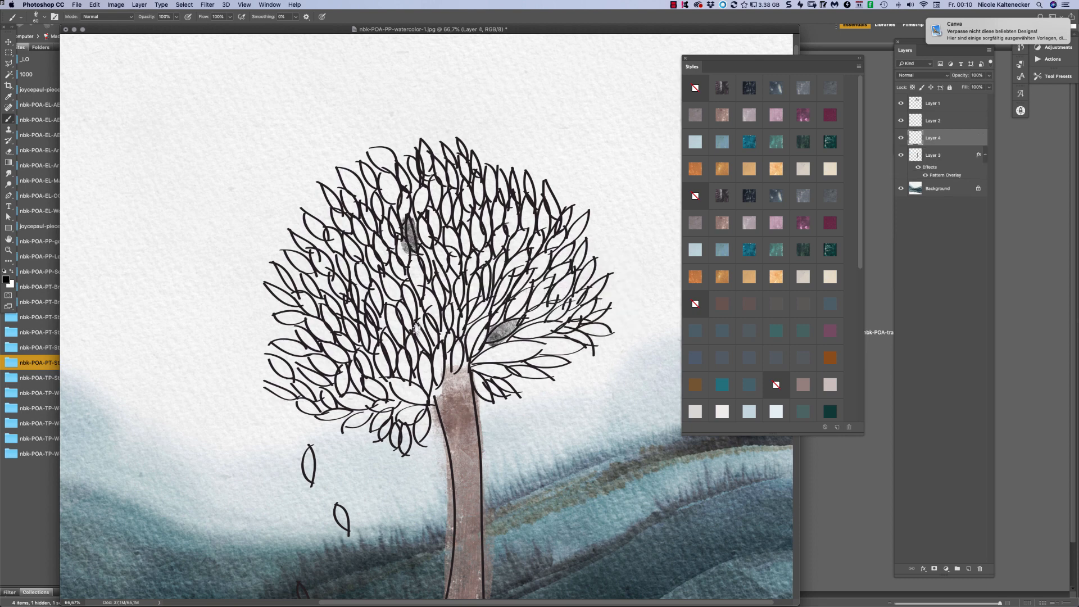
pyautogui.moveTo(337, 354); pyautogui.dragTo(324, 343)
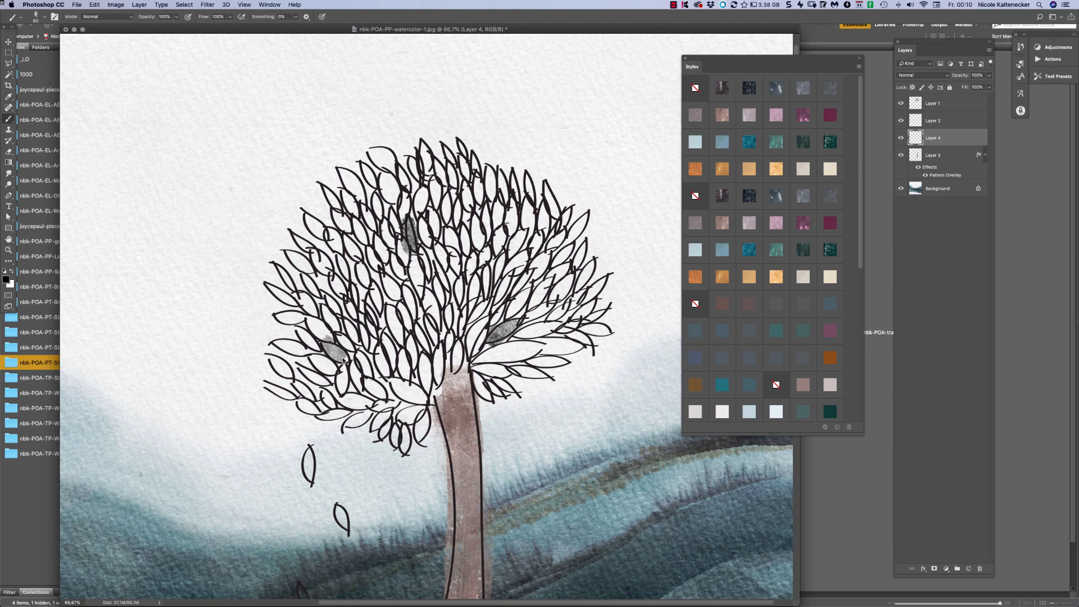
pyautogui.moveTo(405, 395)
pyautogui.mouseDown()
pyautogui.moveTo(393, 381)
pyautogui.moveTo(421, 400)
pyautogui.moveTo(401, 390)
pyautogui.mouseUp()
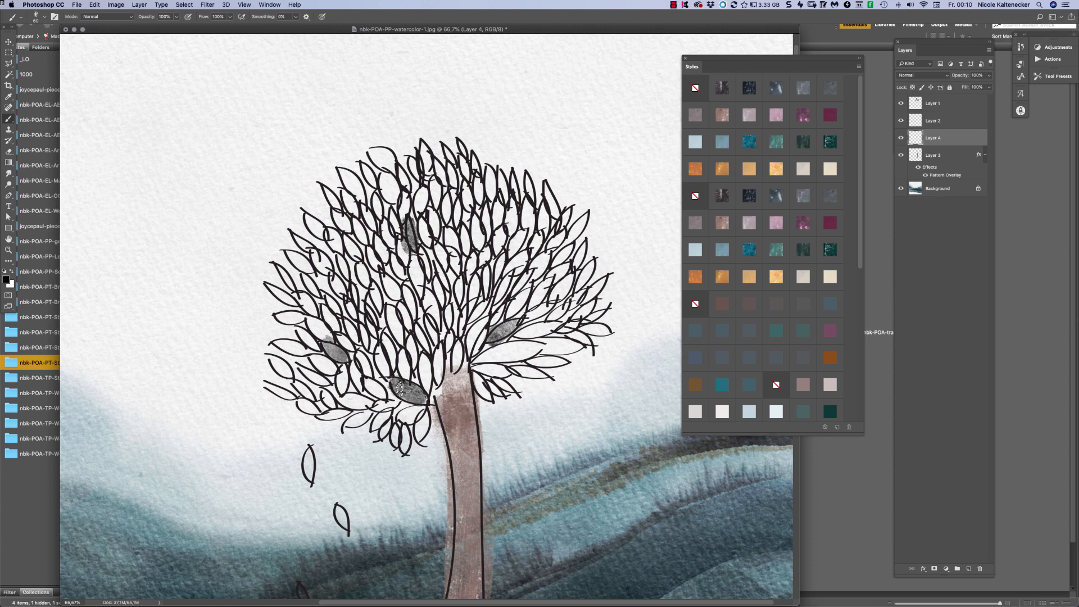
pyautogui.press('[')
pyautogui.press('[')
pyautogui.moveTo(556, 242); pyautogui.dragTo(553, 247)
pyautogui.moveTo(294, 250); pyautogui.dragTo(300, 262)
pyautogui.moveTo(423, 170)
pyautogui.mouseDown()
pyautogui.moveTo(423, 149)
pyautogui.moveTo(429, 175)
pyautogui.mouseUp()
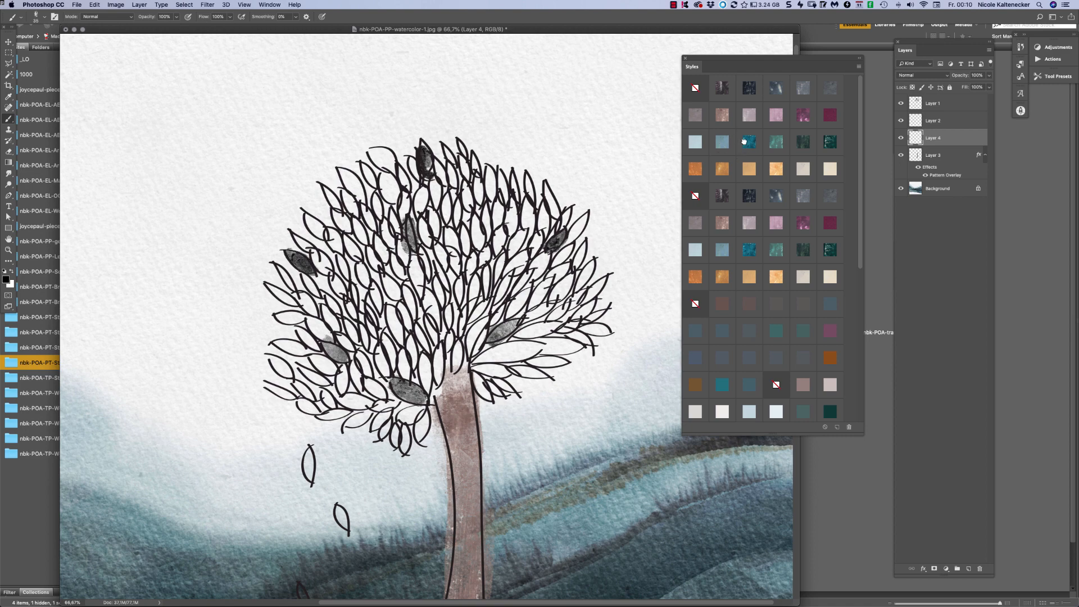
pyautogui.click(744, 142)
# Step: Add a new layer, paint four more crown leaves on it and apply the dark green crayon style
pyautogui.press('super+shift+n')
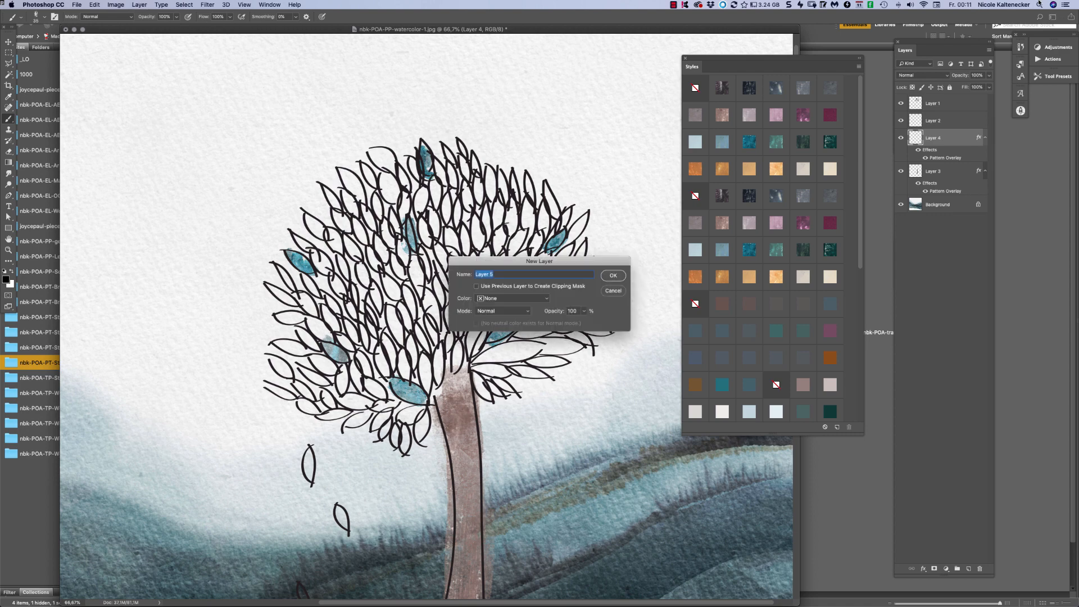
pyautogui.press('Return')
pyautogui.moveTo(478, 222); pyautogui.dragTo(479, 238)
pyautogui.moveTo(528, 186)
pyautogui.mouseDown()
pyautogui.moveTo(524, 175)
pyautogui.moveTo(531, 199)
pyautogui.mouseUp()
pyautogui.moveTo(393, 310)
pyautogui.mouseDown()
pyautogui.moveTo(401, 337)
pyautogui.moveTo(392, 315)
pyautogui.moveTo(383, 322)
pyautogui.mouseUp()
pyautogui.moveTo(294, 353)
pyautogui.mouseDown()
pyautogui.moveTo(281, 346)
pyautogui.moveTo(303, 347)
pyautogui.moveTo(281, 337)
pyautogui.mouseUp()
pyautogui.click(829, 144)
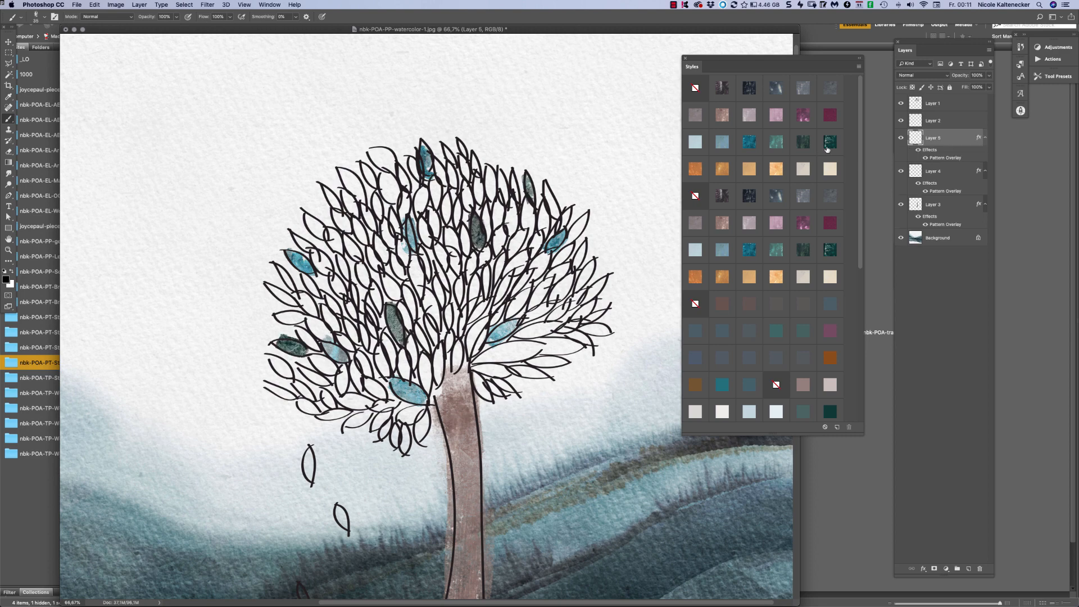
# Step: Add a new layer and paint five unfilled leaves black across the middle and upper crown
pyautogui.press('super+shift+n')
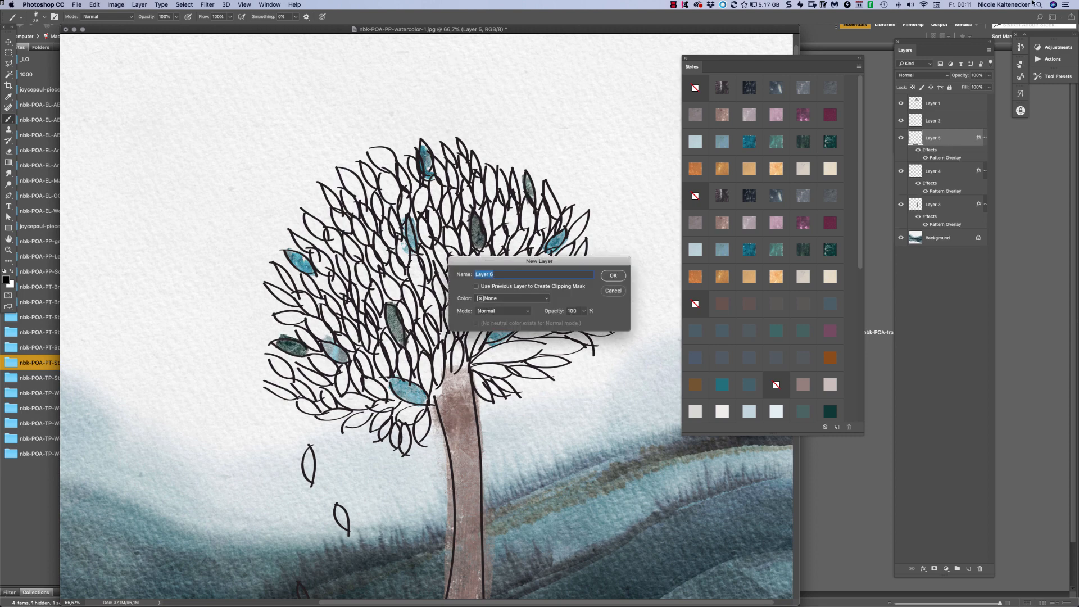
pyautogui.press('Return')
pyautogui.moveTo(432, 321); pyautogui.dragTo(431, 301)
pyautogui.moveTo(479, 345)
pyautogui.mouseDown()
pyautogui.moveTo(474, 327)
pyautogui.moveTo(549, 323)
pyautogui.moveTo(536, 328)
pyautogui.mouseUp()
pyautogui.moveTo(558, 278)
pyautogui.mouseDown()
pyautogui.moveTo(564, 293)
pyautogui.moveTo(555, 285)
pyautogui.mouseUp()
pyautogui.moveTo(358, 226)
pyautogui.mouseDown()
pyautogui.moveTo(371, 241)
pyautogui.moveTo(358, 220)
pyautogui.moveTo(361, 229)
pyautogui.mouseUp()
# Step: Extend the Styles panel, apply the gold glitter style to Layer 6 and paint two more gold leaves in the left crown
pyautogui.moveTo(777, 433); pyautogui.dragTo(778, 602)
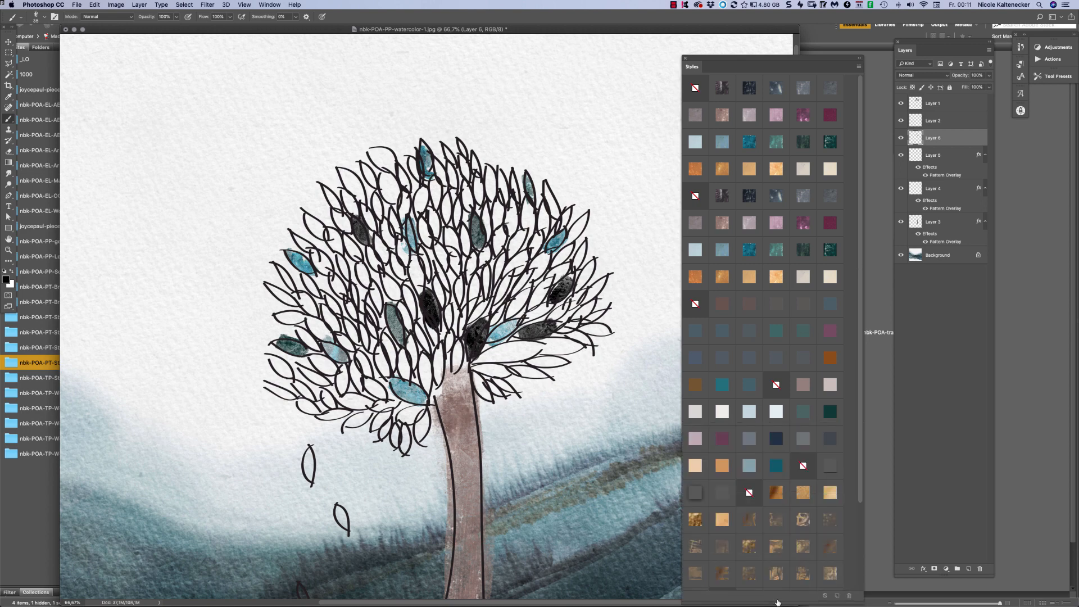
pyautogui.click(695, 520)
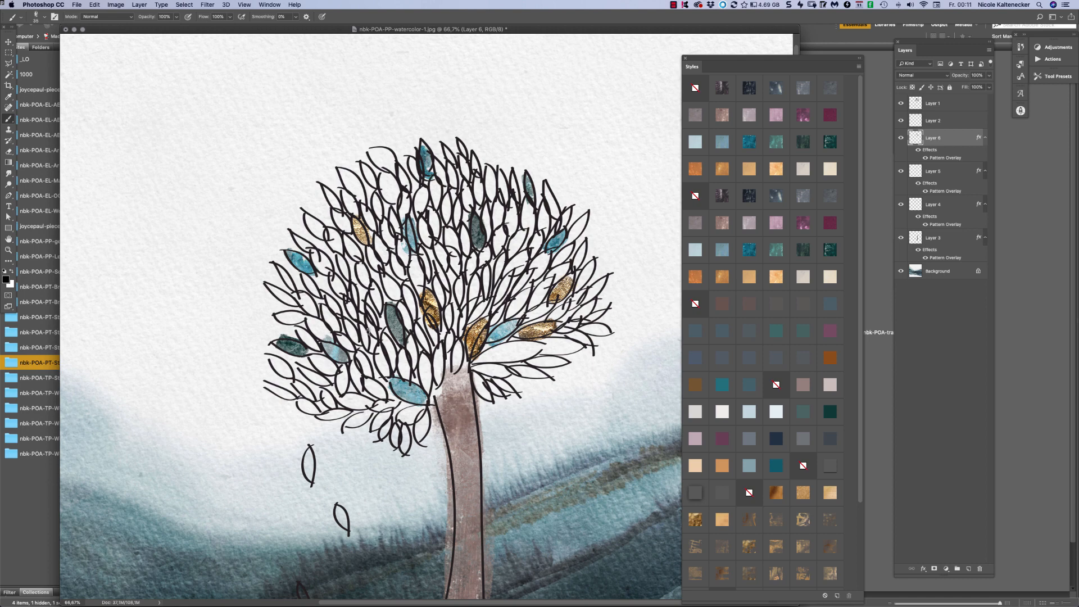
pyautogui.moveTo(344, 317); pyautogui.dragTo(352, 332)
pyautogui.moveTo(306, 303); pyautogui.dragTo(315, 315)
# Step: Add a new layer, paint five crown leaves and the lower falling leaf, and apply the burgundy crayon style
pyautogui.press('super+shift+n')
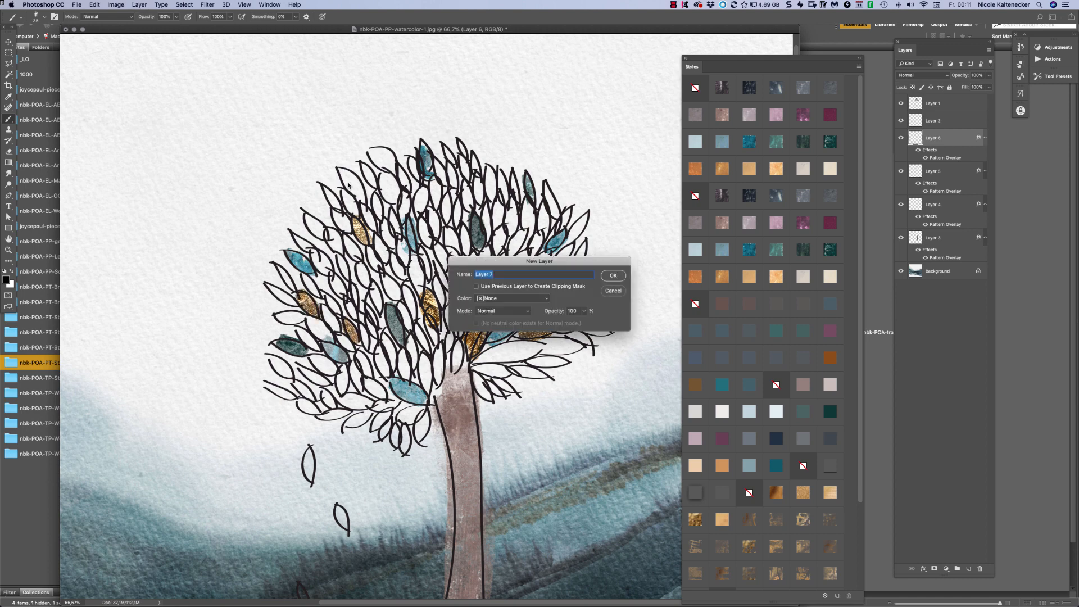
pyautogui.press('Return')
pyautogui.moveTo(510, 208); pyautogui.dragTo(512, 218)
pyautogui.moveTo(388, 181)
pyautogui.mouseDown()
pyautogui.moveTo(390, 194)
pyautogui.moveTo(386, 185)
pyautogui.mouseUp()
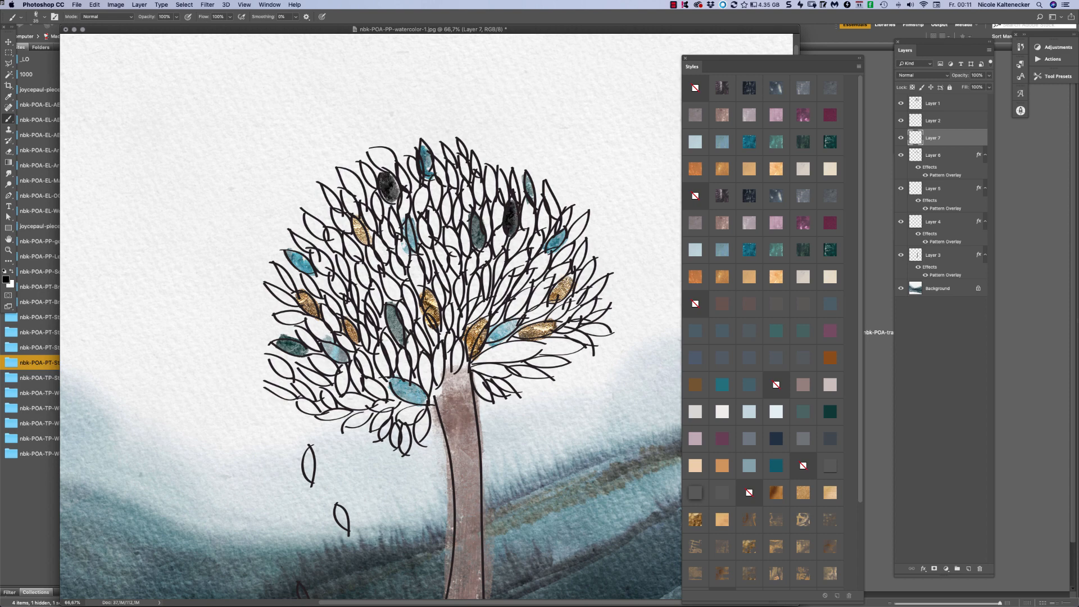
pyautogui.moveTo(328, 223); pyautogui.dragTo(318, 228)
pyautogui.moveTo(362, 275); pyautogui.dragTo(352, 287)
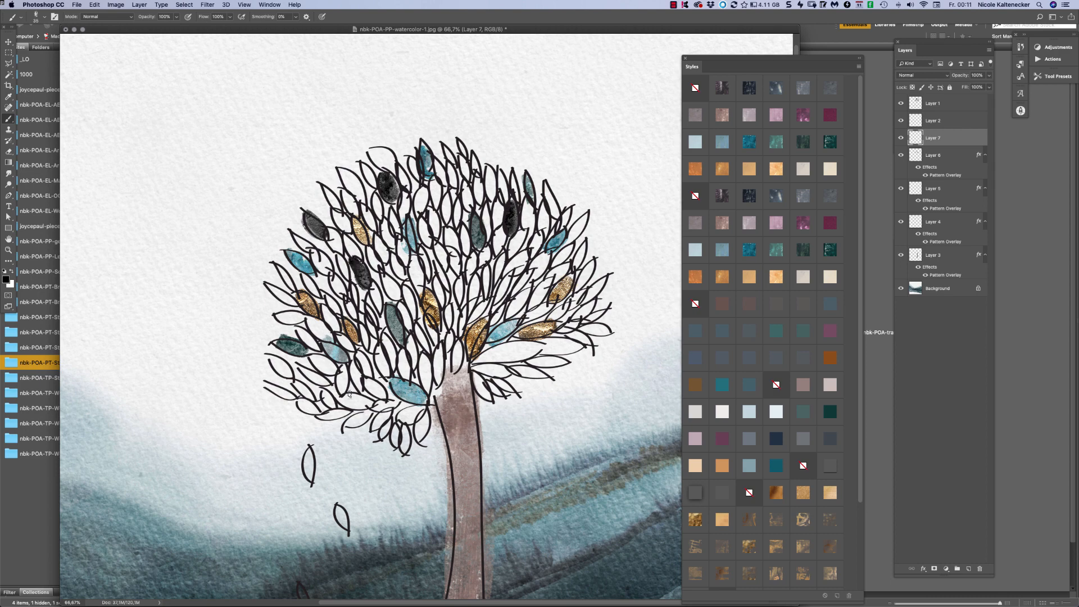
pyautogui.moveTo(350, 393)
pyautogui.mouseDown()
pyautogui.moveTo(340, 401)
pyautogui.moveTo(364, 402)
pyautogui.mouseUp()
pyautogui.moveTo(342, 509)
pyautogui.mouseDown()
pyautogui.moveTo(343, 525)
pyautogui.moveTo(336, 501)
pyautogui.mouseUp()
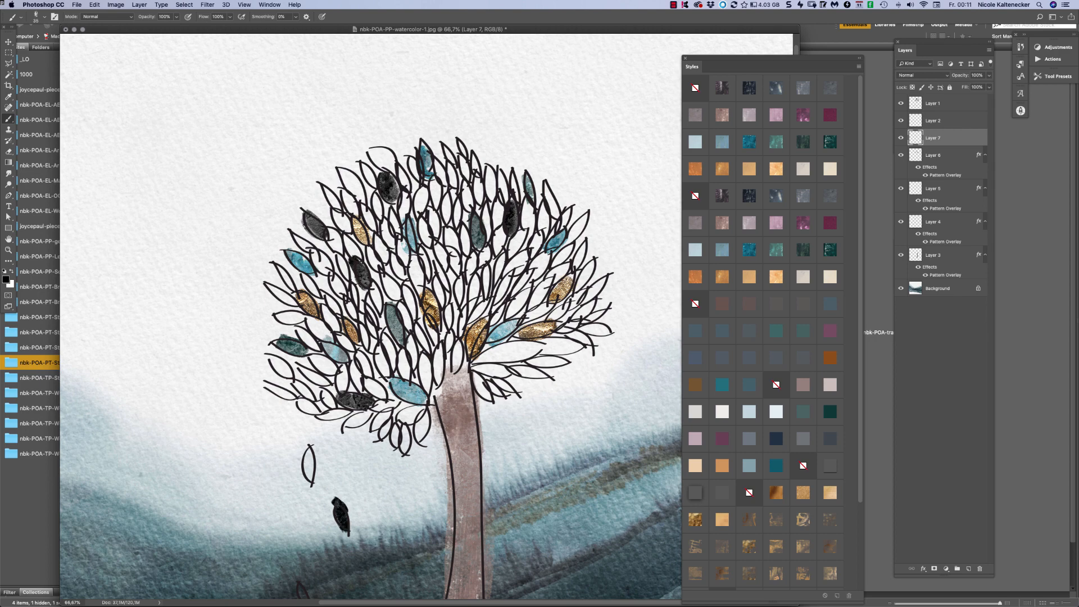
pyautogui.click(831, 116)
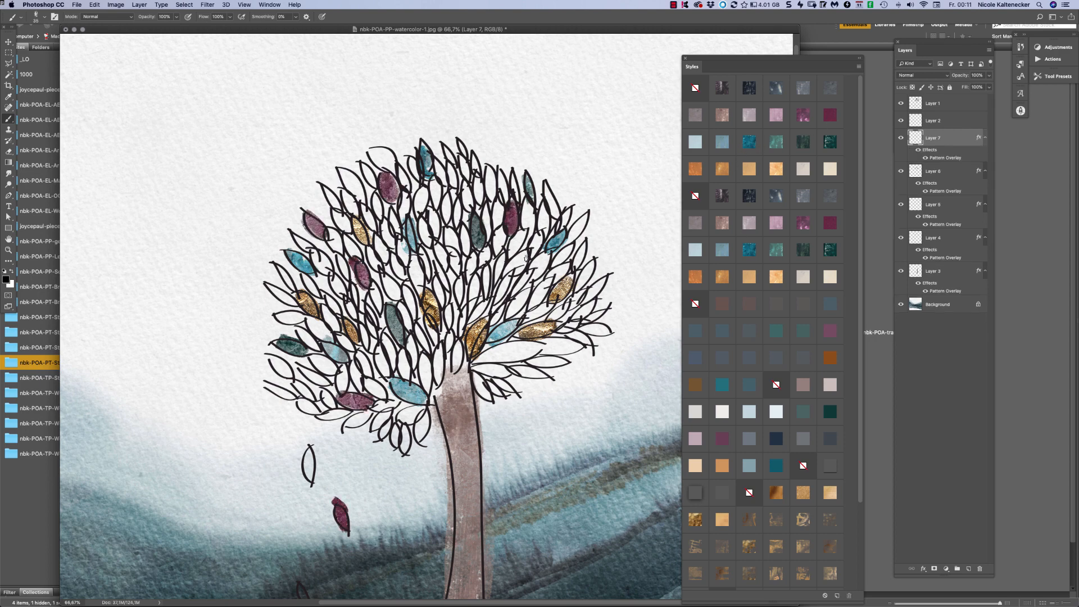
# Step: Add a new layer above the burgundy leaves and choose the wild grunge brush from the nbk-POA-crayon-brushes group
pyautogui.press('super+shift+n')
pyautogui.press('Return')
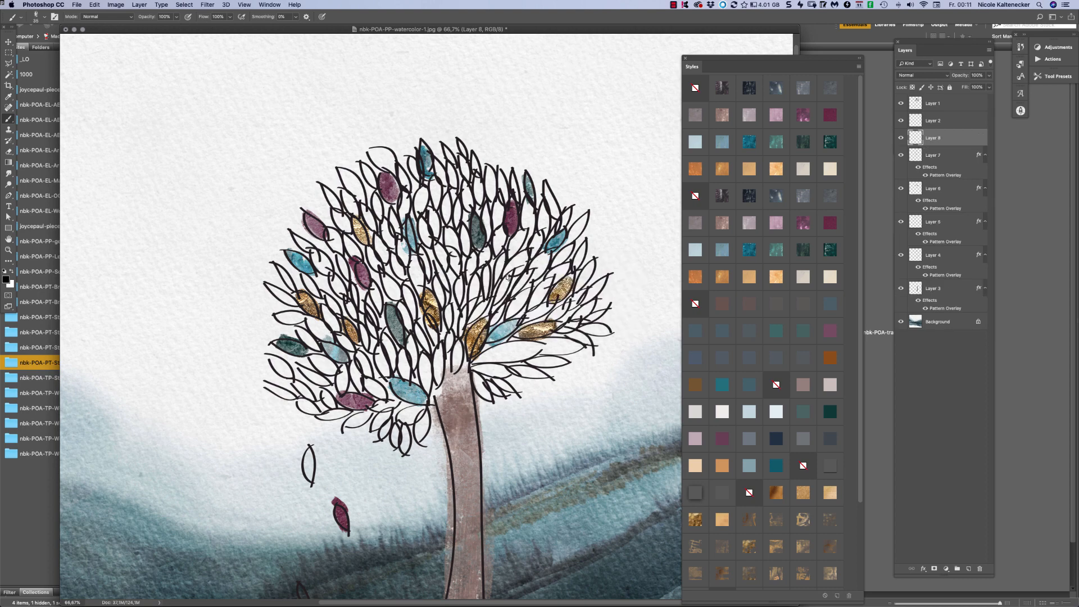
pyautogui.rightClick(481, 334)
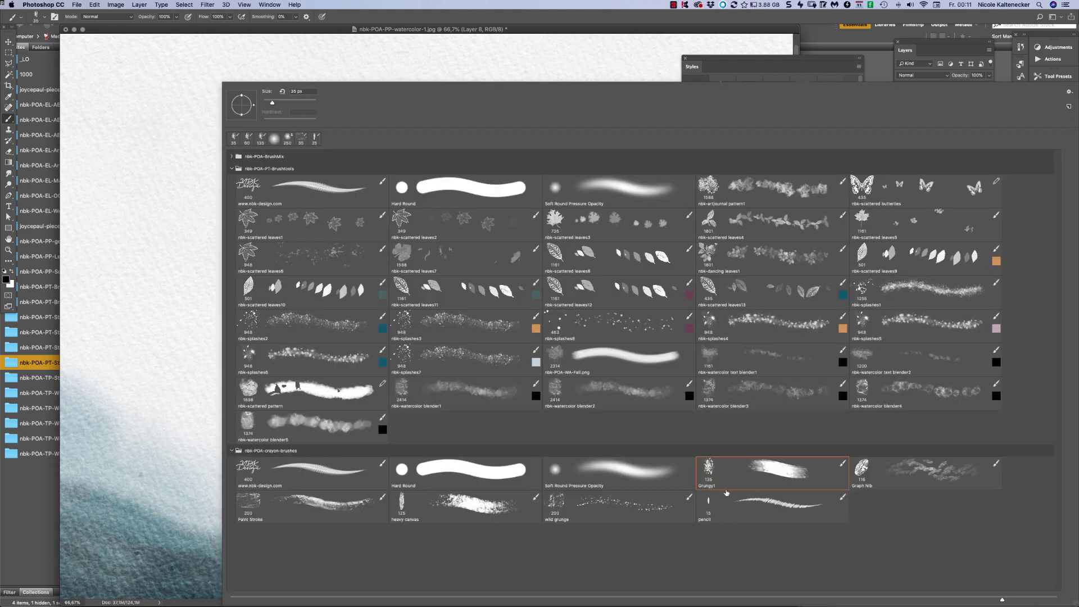
pyautogui.click(605, 499)
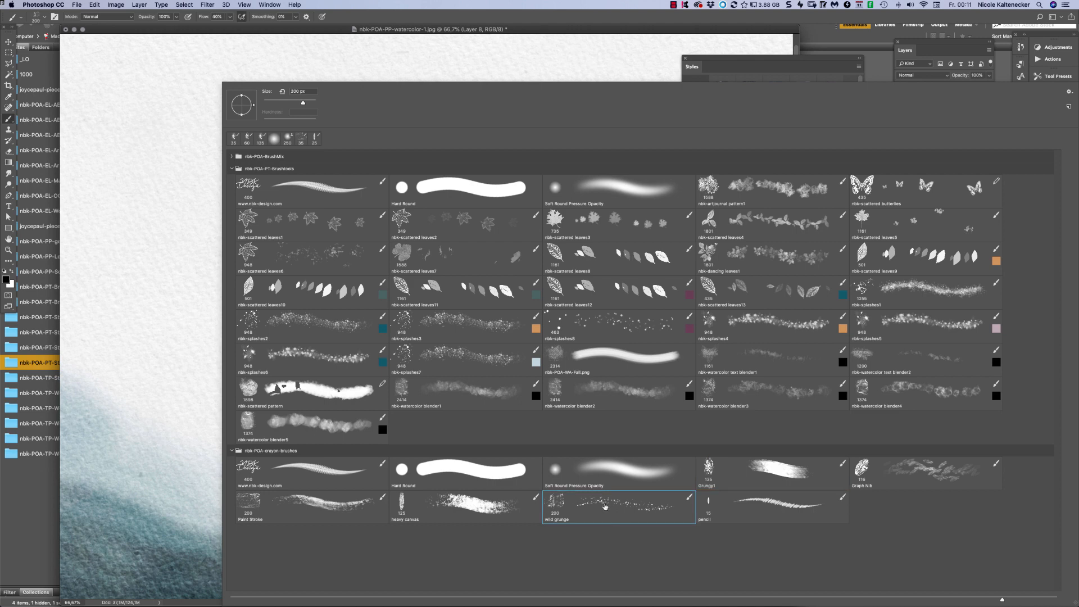
pyautogui.press('Return')
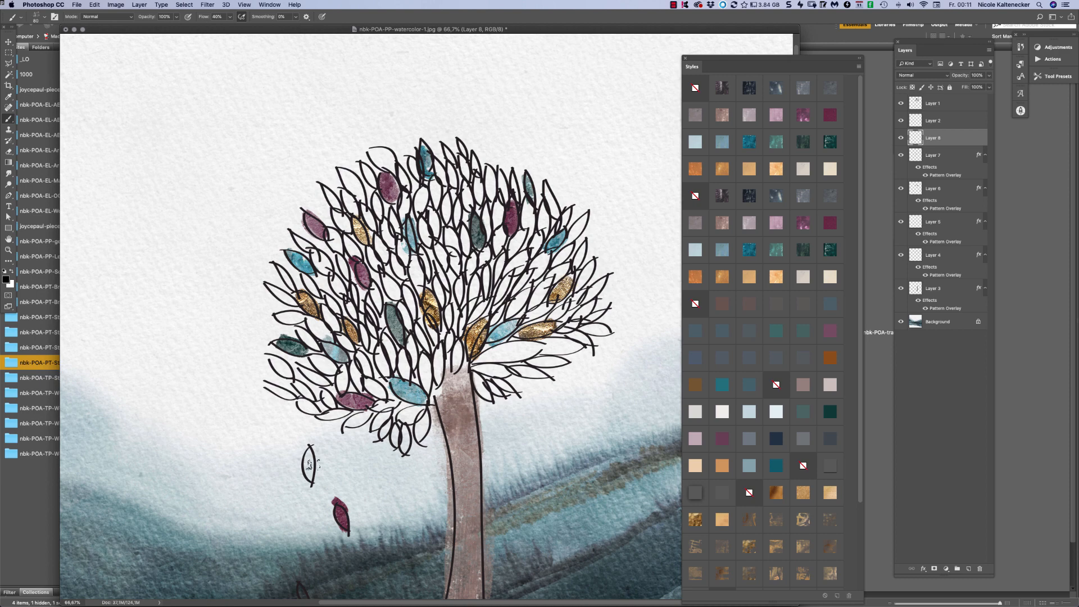
# Step: Paint the upper falling leaf and three crown leaves on Layer 8 and apply the light pink crayon style
pyautogui.moveTo(309, 464)
pyautogui.mouseDown()
pyautogui.moveTo(306, 456)
pyautogui.moveTo(300, 476)
pyautogui.moveTo(306, 455)
pyautogui.moveTo(308, 479)
pyautogui.mouseUp()
pyautogui.moveTo(533, 345)
pyautogui.mouseDown()
pyautogui.moveTo(478, 357)
pyautogui.moveTo(537, 346)
pyautogui.moveTo(525, 357)
pyautogui.moveTo(514, 350)
pyautogui.mouseUp()
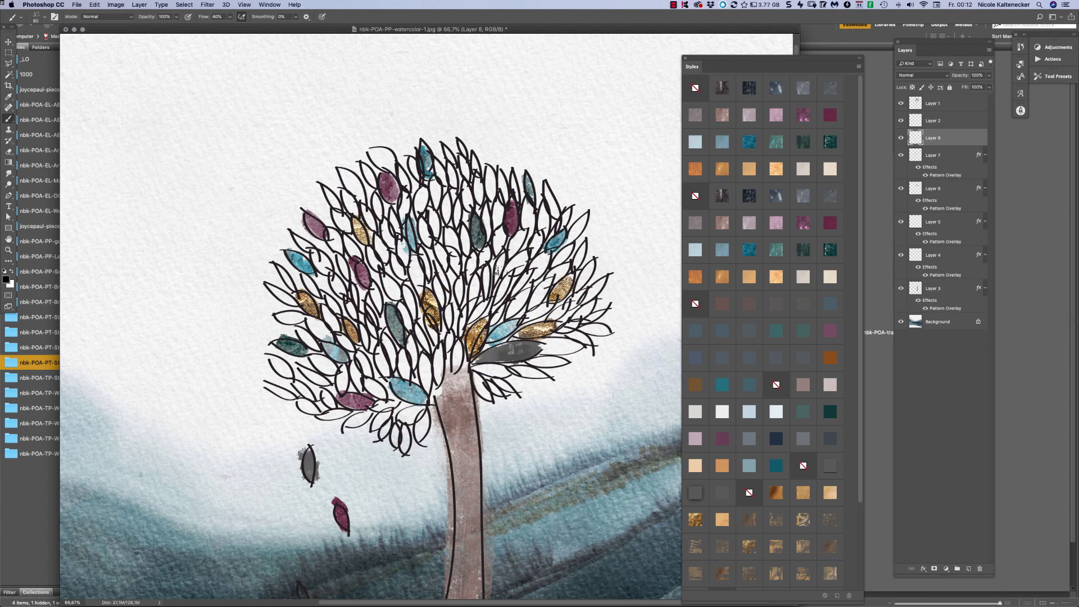
pyautogui.moveTo(497, 271)
pyautogui.mouseDown()
pyautogui.moveTo(501, 256)
pyautogui.moveTo(496, 278)
pyautogui.mouseUp()
pyautogui.moveTo(390, 256)
pyautogui.mouseDown()
pyautogui.moveTo(403, 276)
pyautogui.moveTo(393, 251)
pyautogui.moveTo(412, 253)
pyautogui.mouseUp()
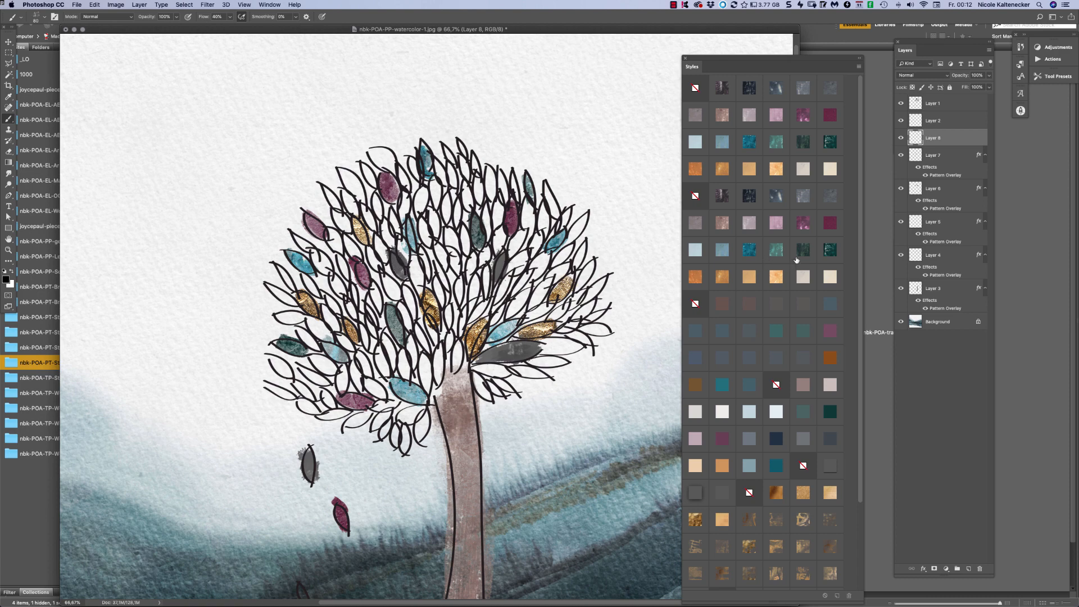
pyautogui.click(776, 222)
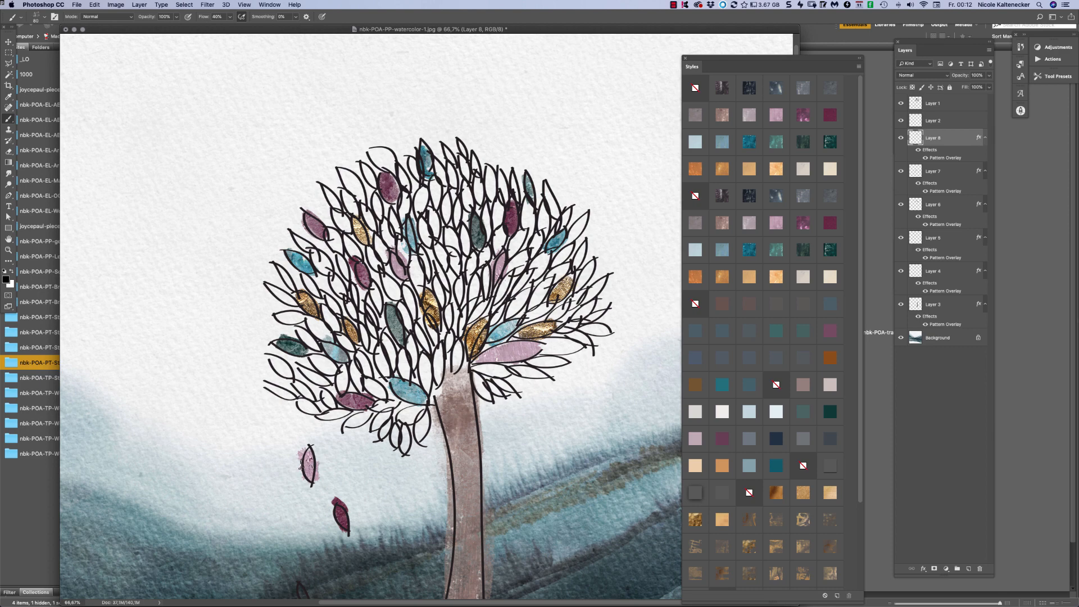
# Step: Choose the Paint Stroke crayon brush, reduce its size and add a new layer above the pink leaves
pyautogui.rightClick(646, 344)
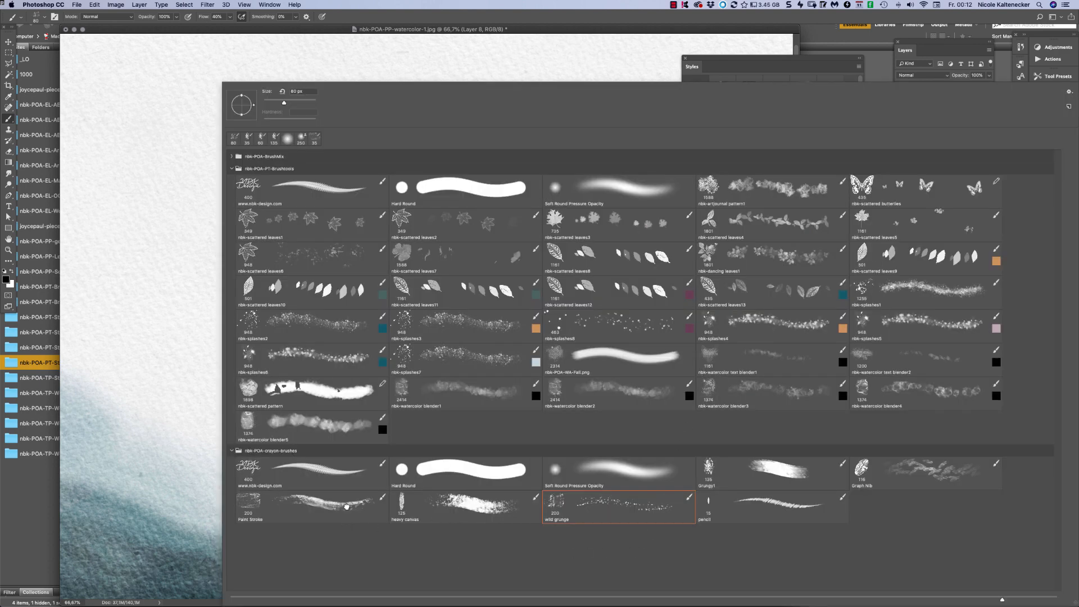
pyautogui.doubleClick(347, 507)
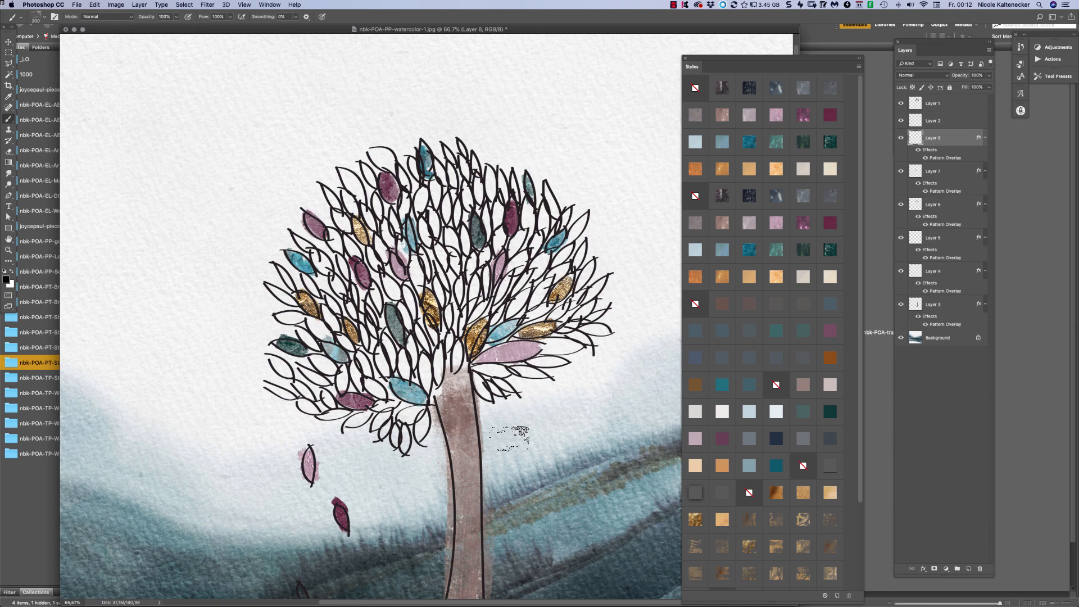
pyautogui.press('[')
pyautogui.press('[')
pyautogui.press('[')
pyautogui.press('[')
pyautogui.press('[')
pyautogui.press('super+shift+n')
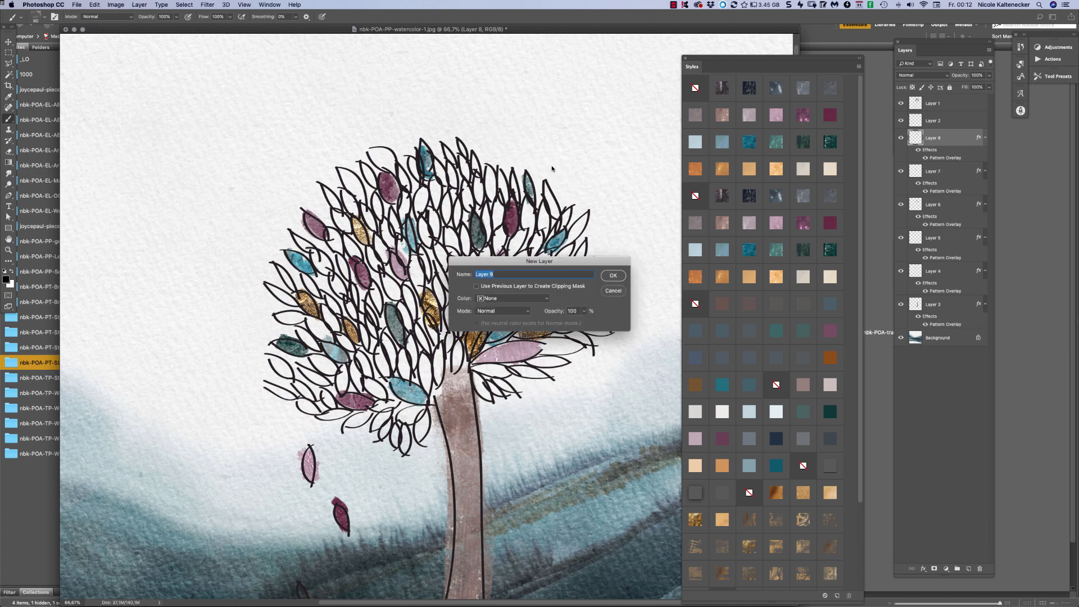
pyautogui.press('Return')
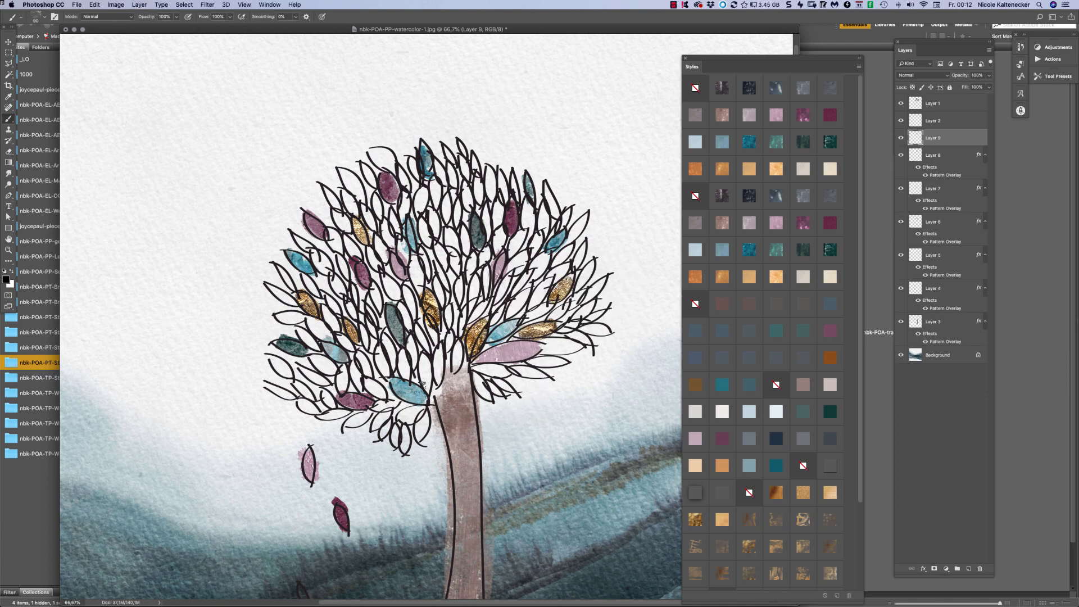
# Step: Paint a leaf beside the trunk top, redoing its oversized stroke, paint leaves in the right crown, and apply the blue-green crayon style
pyautogui.moveTo(423, 383); pyautogui.dragTo(424, 365)
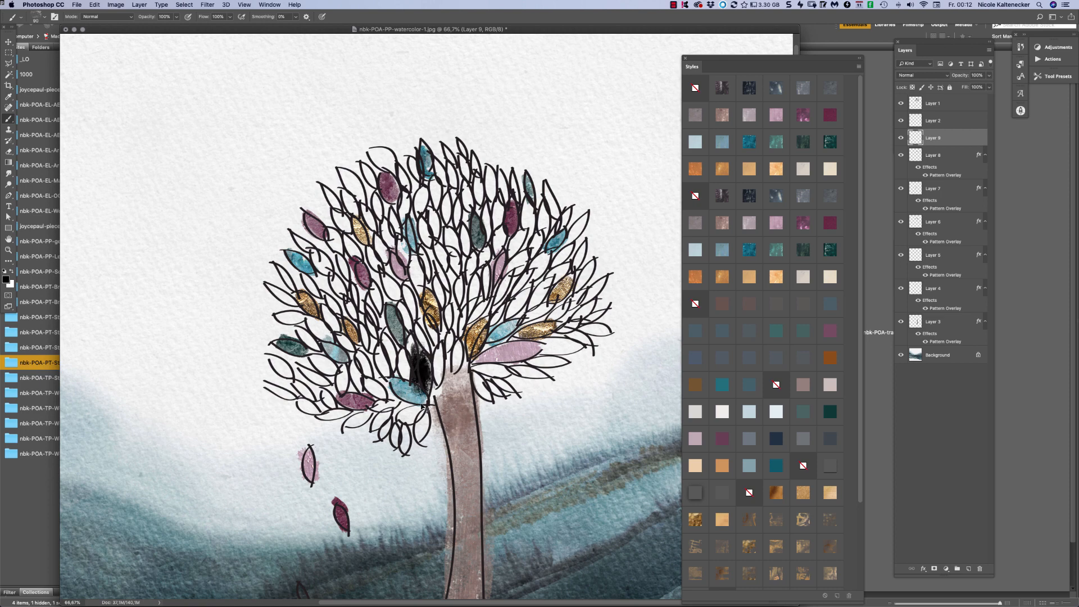
pyautogui.press('super+z')
pyautogui.moveTo(425, 387)
pyautogui.mouseDown()
pyautogui.moveTo(423, 360)
pyautogui.moveTo(431, 394)
pyautogui.mouseUp()
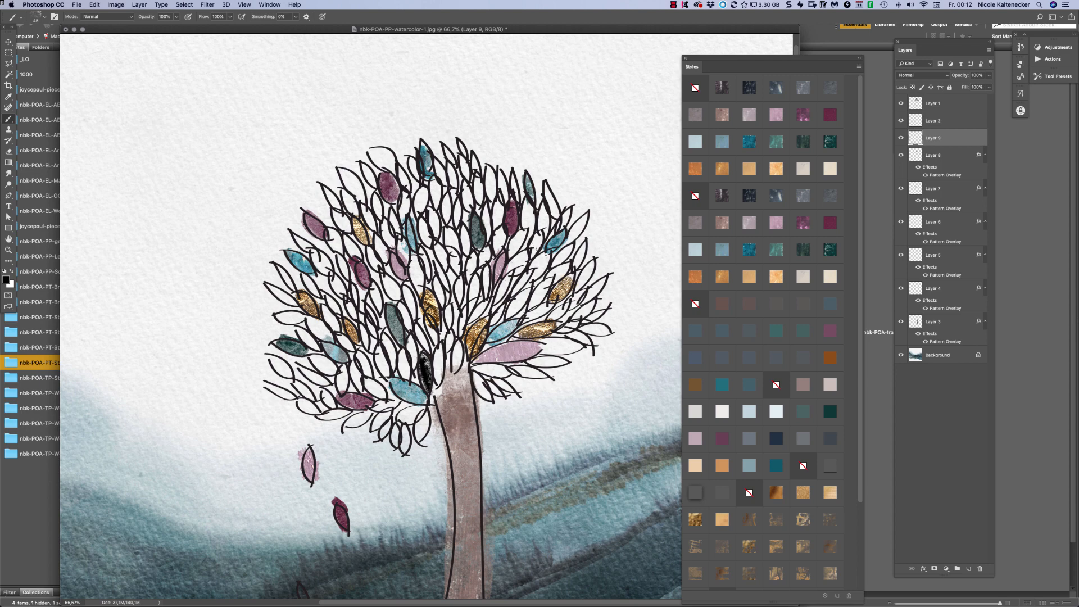
pyautogui.moveTo(546, 253)
pyautogui.mouseDown()
pyautogui.moveTo(534, 278)
pyautogui.moveTo(543, 263)
pyautogui.mouseUp()
pyautogui.moveTo(541, 220); pyautogui.dragTo(550, 193)
pyautogui.moveTo(544, 230)
pyautogui.mouseDown()
pyautogui.moveTo(541, 209)
pyautogui.moveTo(545, 227)
pyautogui.mouseUp()
pyautogui.click(774, 144)
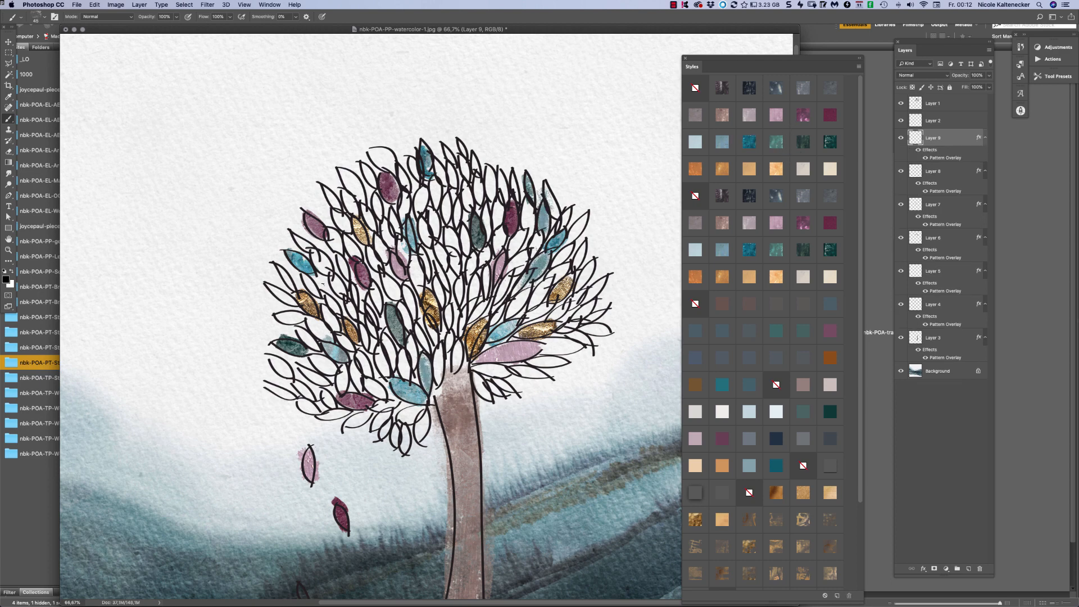
# Step: Paint three more blue-green leaves in the center of the crown and add a new layer above them
pyautogui.moveTo(472, 287)
pyautogui.mouseDown()
pyautogui.moveTo(474, 312)
pyautogui.moveTo(473, 287)
pyautogui.moveTo(417, 295)
pyautogui.moveTo(416, 256)
pyautogui.mouseUp()
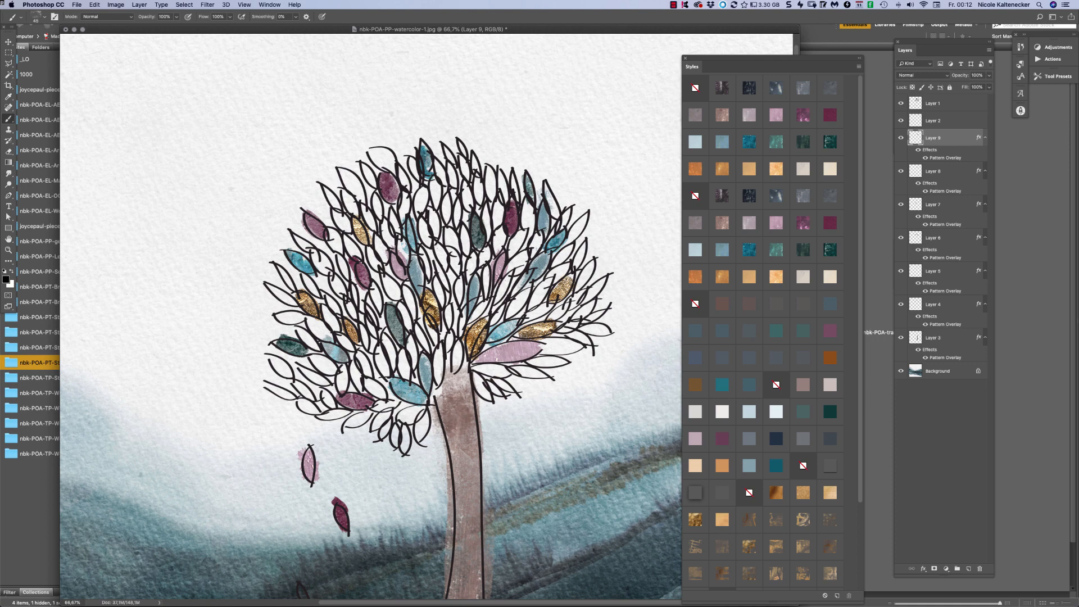
pyautogui.moveTo(441, 239)
pyautogui.mouseDown()
pyautogui.moveTo(440, 264)
pyautogui.moveTo(453, 265)
pyautogui.mouseUp()
pyautogui.press('super+shift+n')
pyautogui.press('Return')
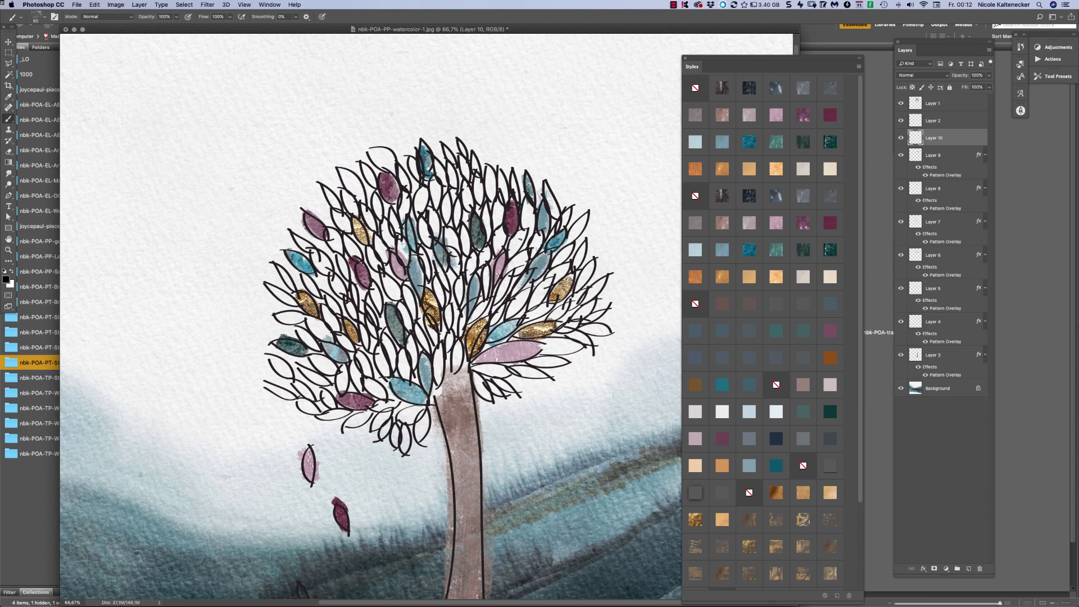
# Step: Paint crown leaves on Layer 10, apply a gold foil style, and add matching gold accents to leaves already colored
pyautogui.moveTo(516, 239); pyautogui.dragTo(517, 240)
pyautogui.moveTo(405, 354)
pyautogui.mouseDown()
pyautogui.moveTo(400, 379)
pyautogui.moveTo(407, 350)
pyautogui.mouseUp()
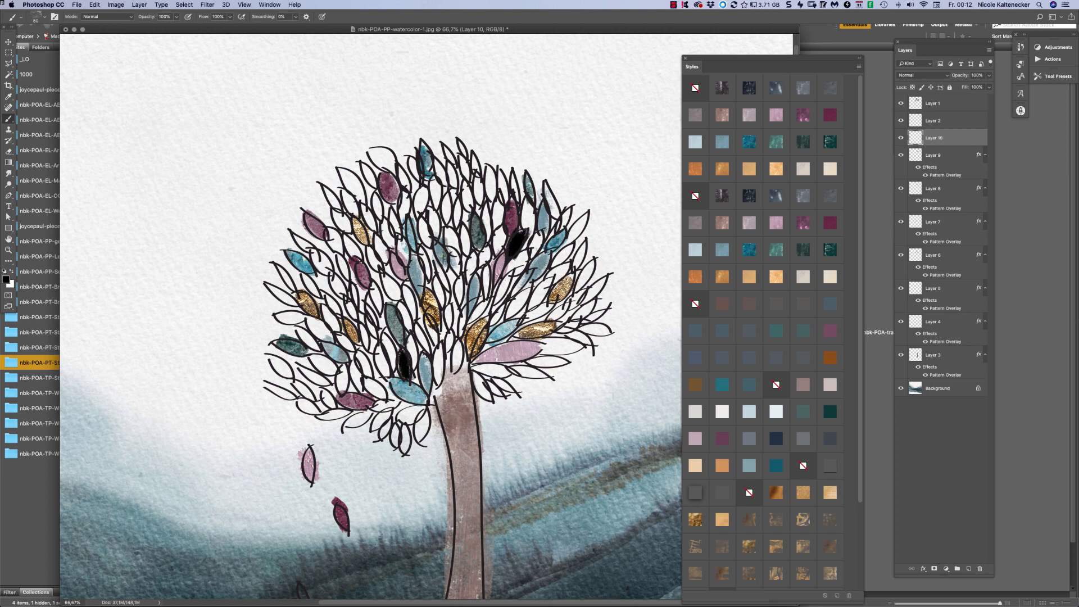
pyautogui.click(775, 517)
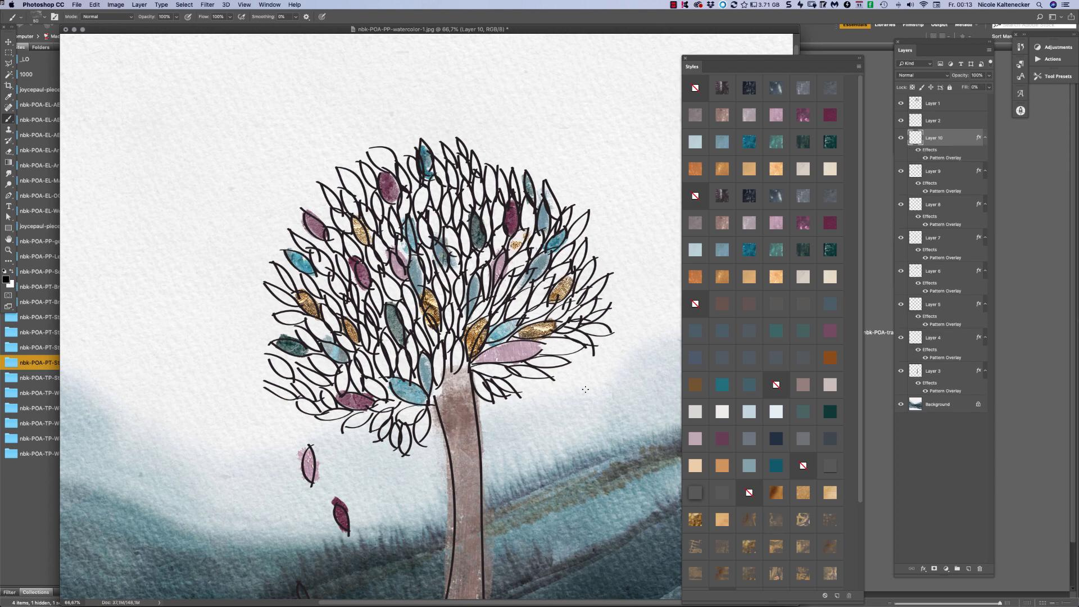
pyautogui.click(803, 522)
pyautogui.moveTo(503, 354); pyautogui.dragTo(497, 365)
pyautogui.moveTo(509, 231)
pyautogui.mouseDown()
pyautogui.moveTo(511, 203)
pyautogui.moveTo(514, 225)
pyautogui.mouseUp()
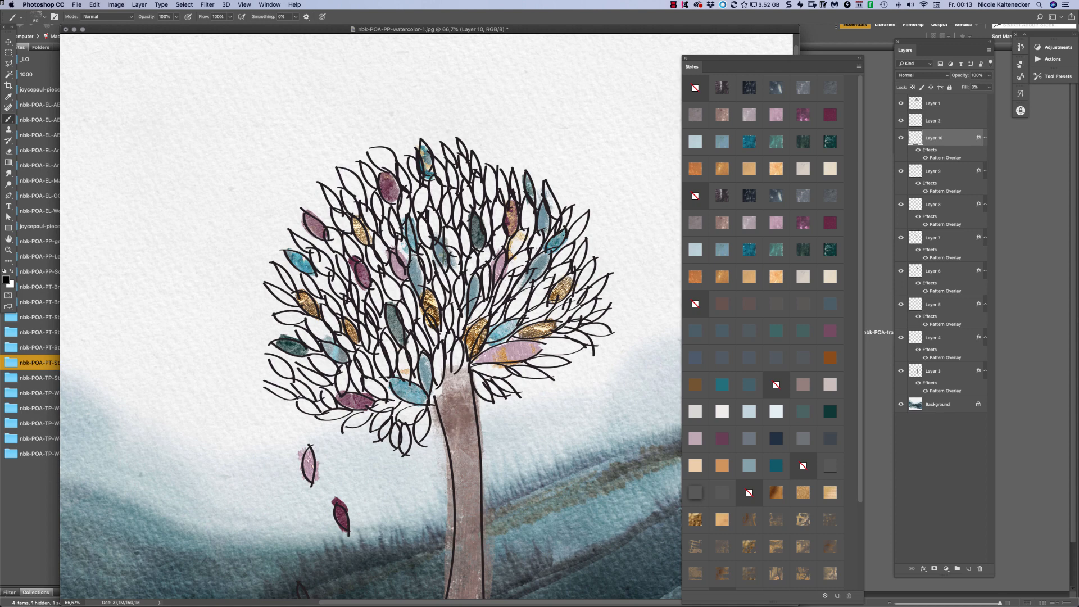
# Step: Add gold foil accents to the lower falling leaf and dab short gold strokes down the length of the trunk
pyautogui.moveTo(339, 512); pyautogui.dragTo(343, 517)
pyautogui.click(475, 474)
pyautogui.moveTo(478, 508); pyautogui.dragTo(468, 505)
pyautogui.click(465, 537)
pyautogui.moveTo(466, 565); pyautogui.dragTo(456, 561)
pyautogui.press('space')
pyautogui.moveTo(492, 486)
pyautogui.mouseDown()
pyautogui.moveTo(506, 337)
pyautogui.moveTo(506, 347)
pyautogui.mouseUp()
pyautogui.moveTo(470, 483); pyautogui.dragTo(484, 485)
pyautogui.moveTo(481, 505); pyautogui.dragTo(485, 518)
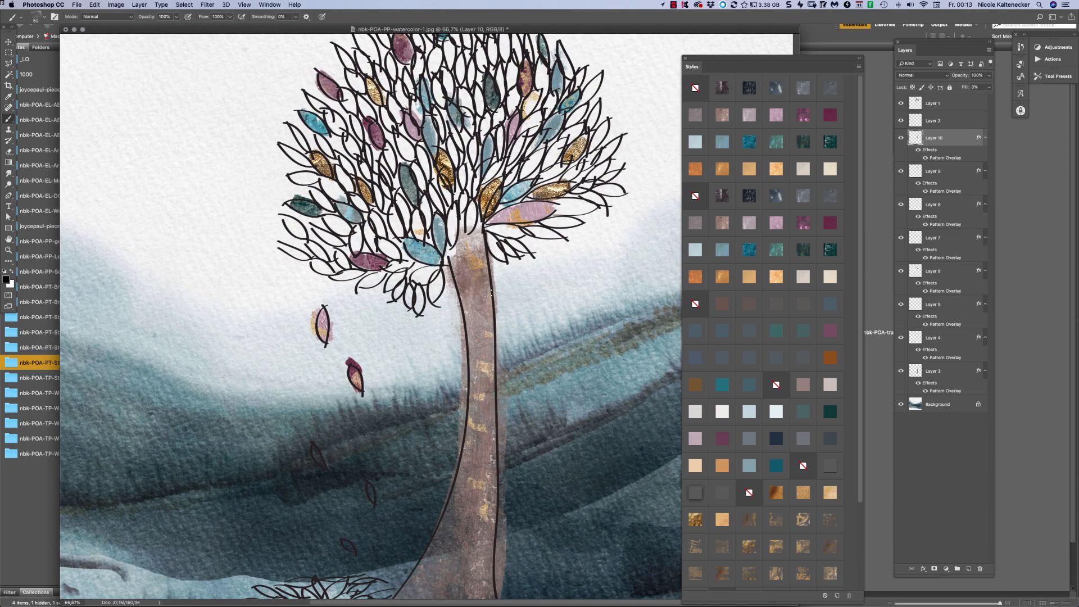
# Step: Add a new layer, paint rough patches along the trunk and near its base, and apply a distressed gold texture style
pyautogui.press('super+shift+n')
pyautogui.press('Return')
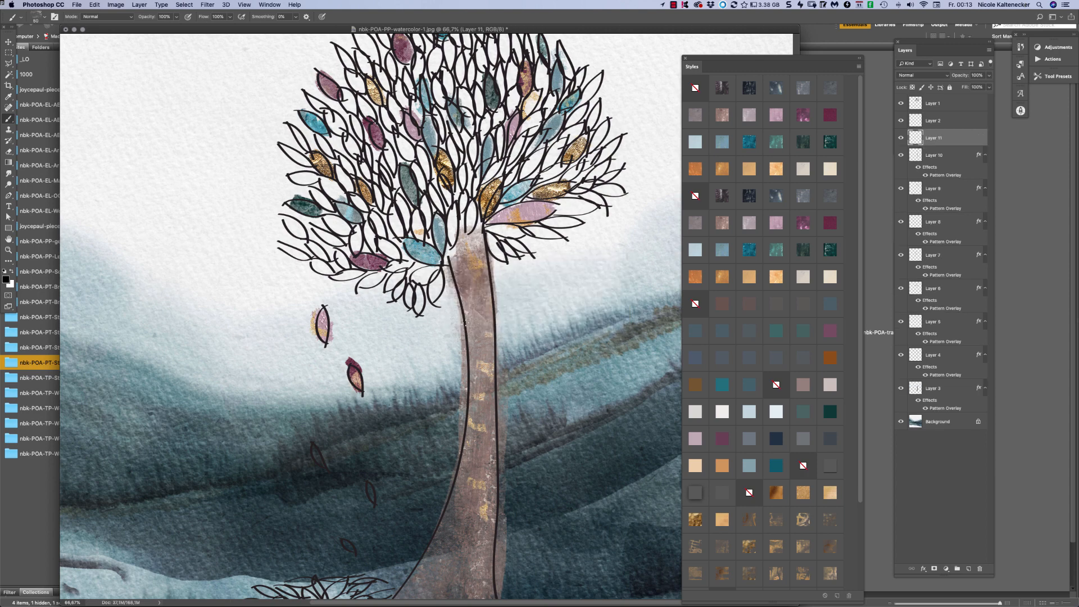
pyautogui.moveTo(476, 325); pyautogui.dragTo(472, 365)
pyautogui.moveTo(482, 303); pyautogui.dragTo(489, 402)
pyautogui.moveTo(475, 478)
pyautogui.mouseDown()
pyautogui.moveTo(464, 556)
pyautogui.moveTo(446, 557)
pyautogui.moveTo(421, 585)
pyautogui.moveTo(430, 540)
pyautogui.moveTo(455, 511)
pyautogui.mouseUp()
pyautogui.click(697, 544)
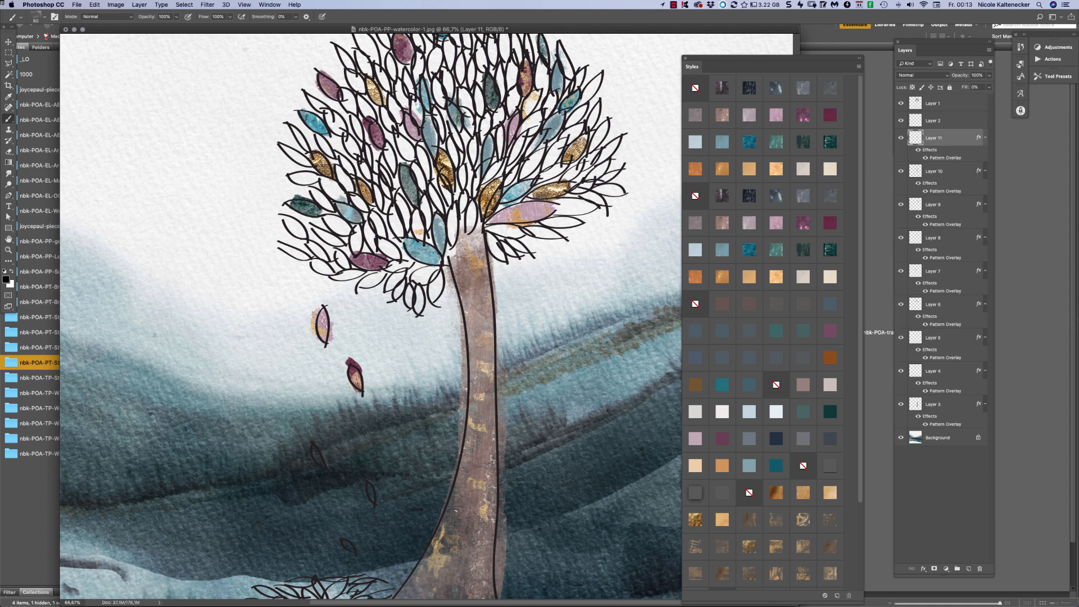
# Step: Add a new layer, paint several leaves in the pile beside the trunk's base, and apply the dark golden-orange style
pyautogui.moveTo(438, 552)
pyautogui.mouseDown()
pyautogui.moveTo(430, 561)
pyautogui.moveTo(474, 444)
pyautogui.mouseUp()
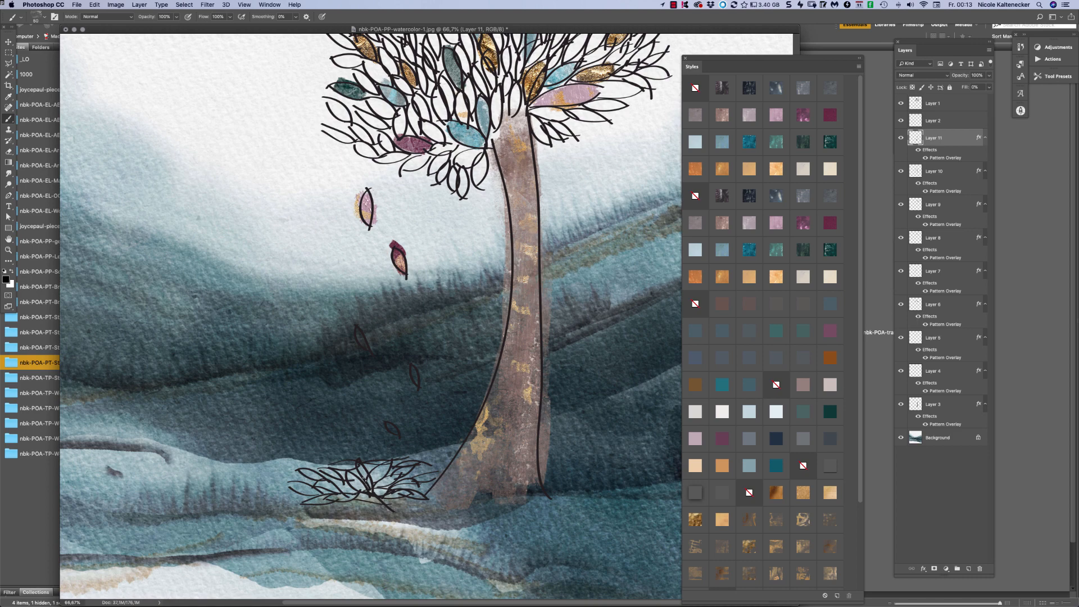
pyautogui.press('super+shift+n')
pyautogui.press('Return')
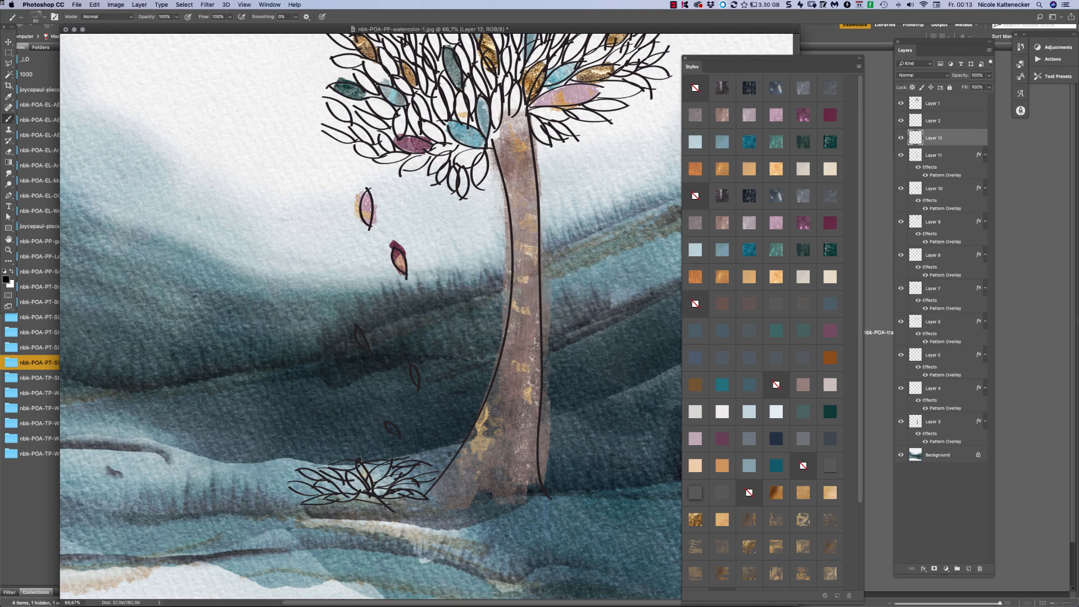
pyautogui.moveTo(358, 462)
pyautogui.mouseDown()
pyautogui.moveTo(374, 490)
pyautogui.moveTo(309, 487)
pyautogui.moveTo(417, 485)
pyautogui.moveTo(416, 463)
pyautogui.mouseUp()
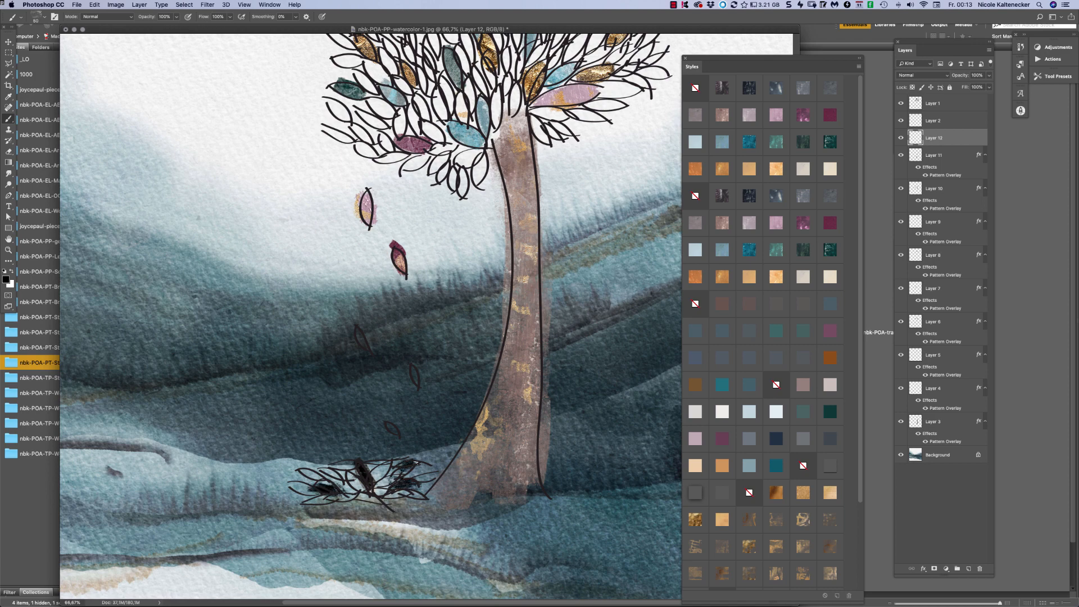
pyautogui.click(832, 567)
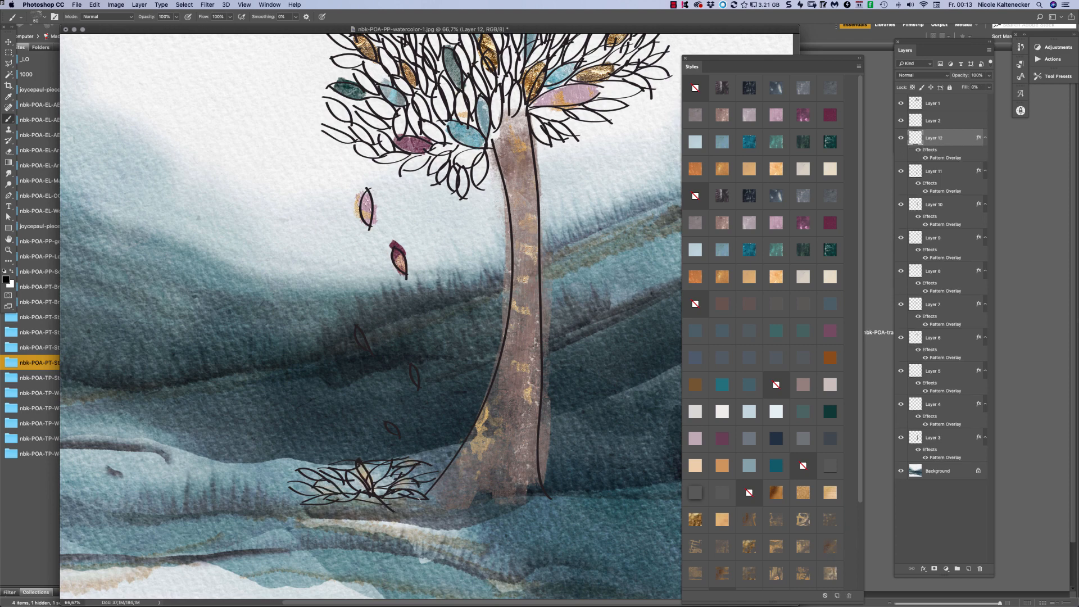
pyautogui.click(777, 496)
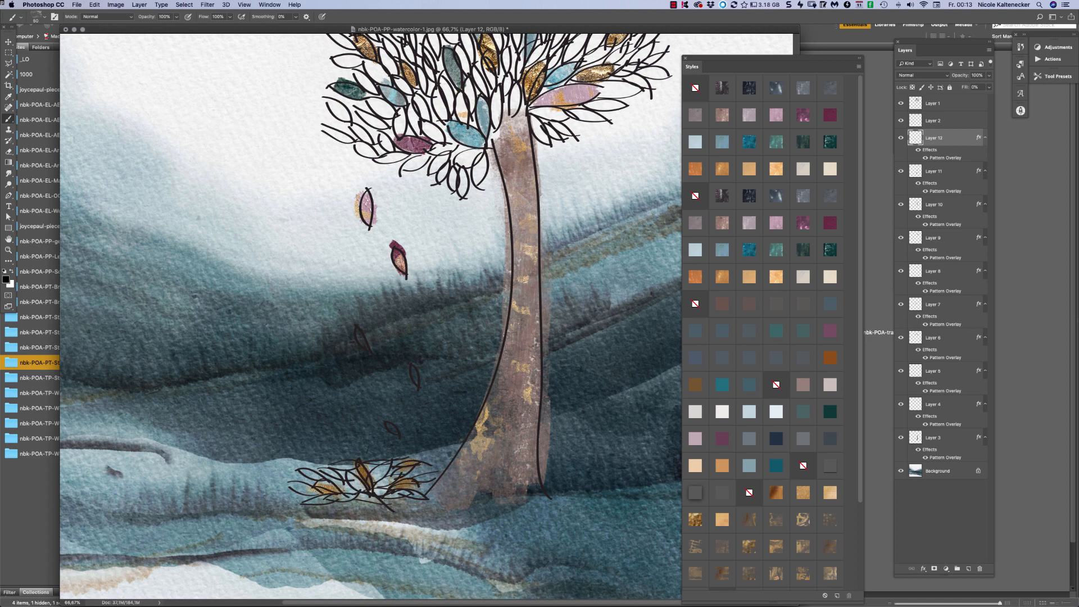
# Step: Paint golden-orange leaves on Layer 12 at both outer edges and in the upper part of the crown
pyautogui.scroll(5, 517, 267)
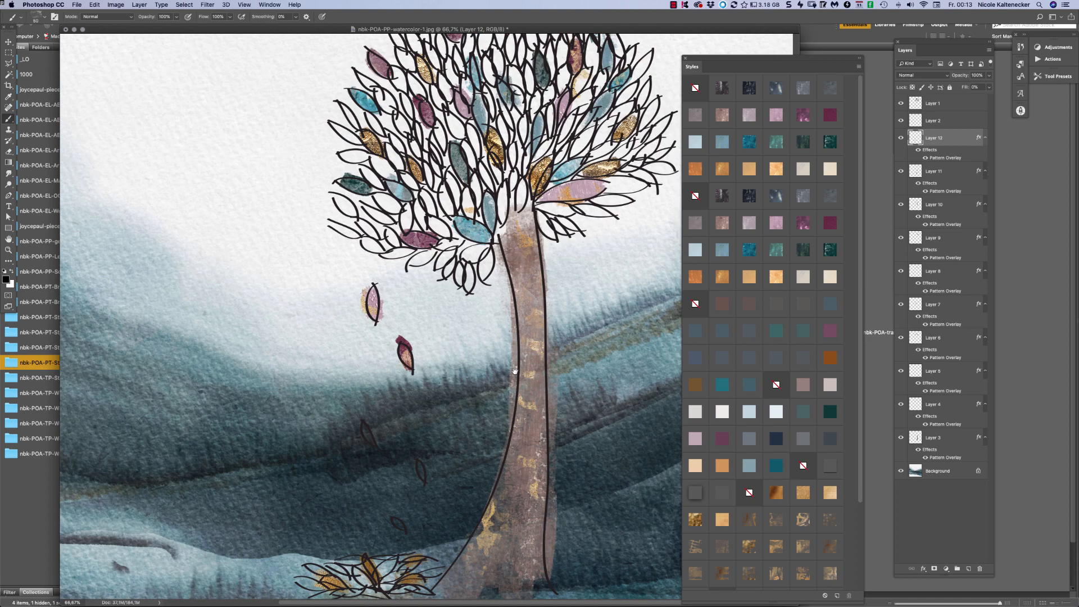
pyautogui.moveTo(501, 173)
pyautogui.mouseDown()
pyautogui.moveTo(499, 198)
pyautogui.moveTo(500, 185)
pyautogui.mouseUp()
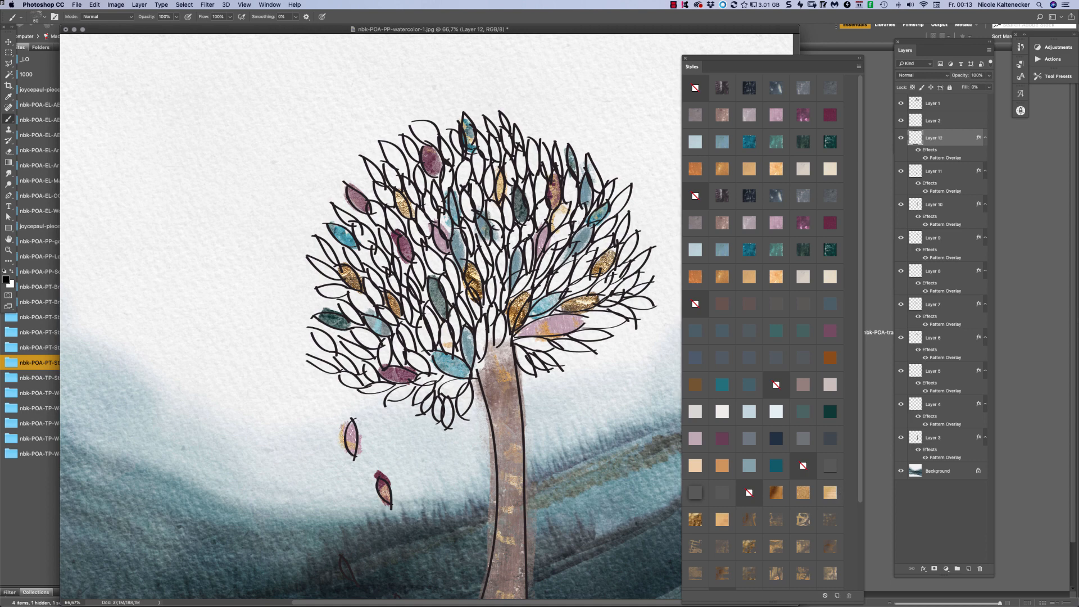
pyautogui.moveTo(641, 252); pyautogui.dragTo(620, 277)
pyautogui.moveTo(325, 263)
pyautogui.mouseDown()
pyautogui.moveTo(312, 260)
pyautogui.moveTo(329, 275)
pyautogui.mouseUp()
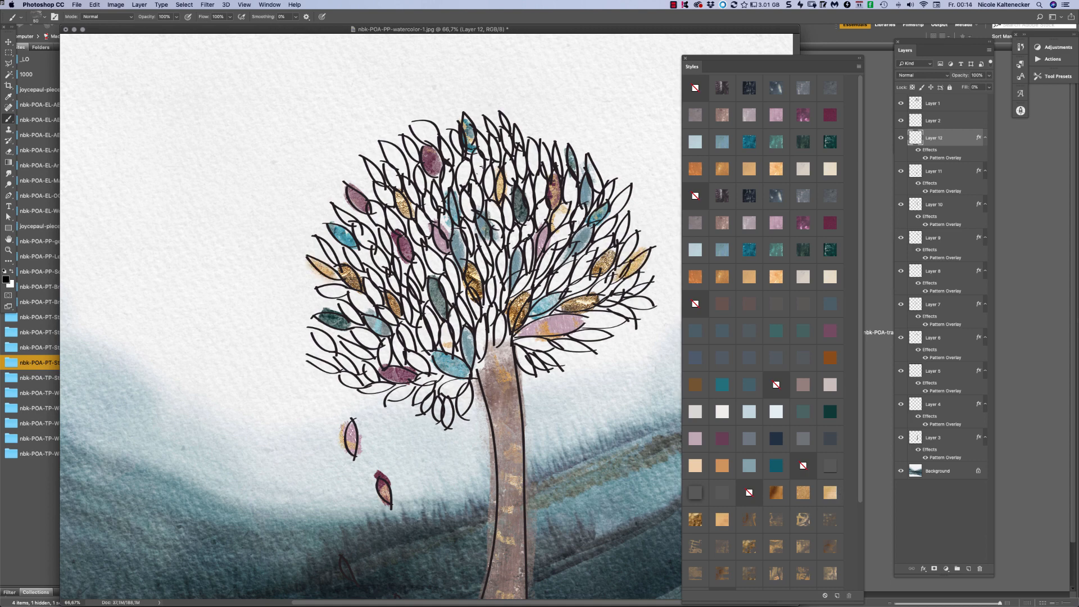
pyautogui.moveTo(523, 155); pyautogui.dragTo(520, 178)
# Step: Add a blank layer above Layer 12 and group all layers from Layer 3 to Layer 1 under the name Tree
pyautogui.press('super+minus')
pyautogui.press('super+minus')
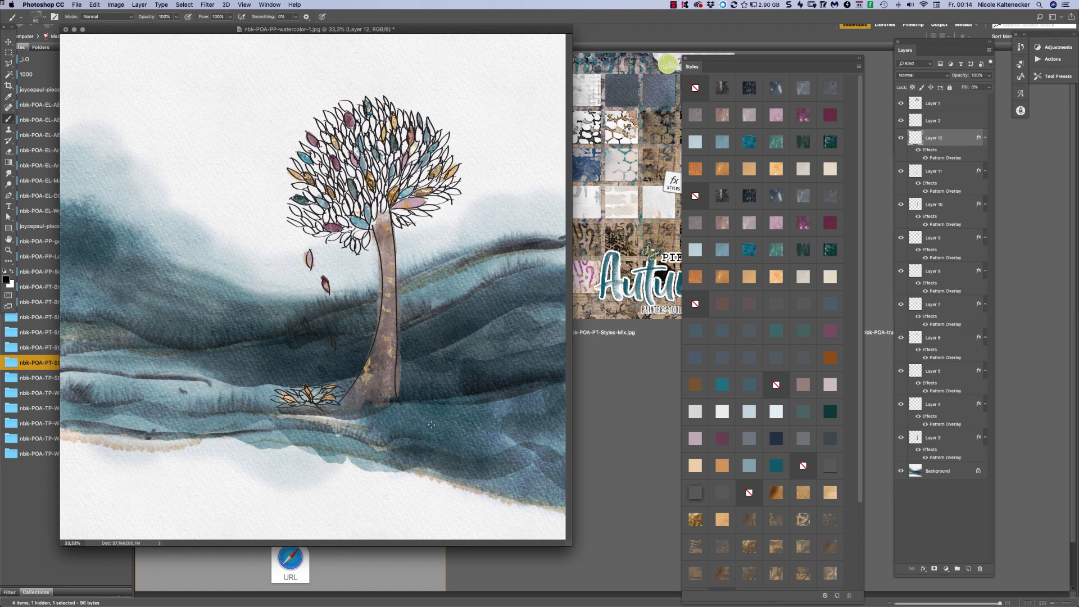
pyautogui.click(969, 569)
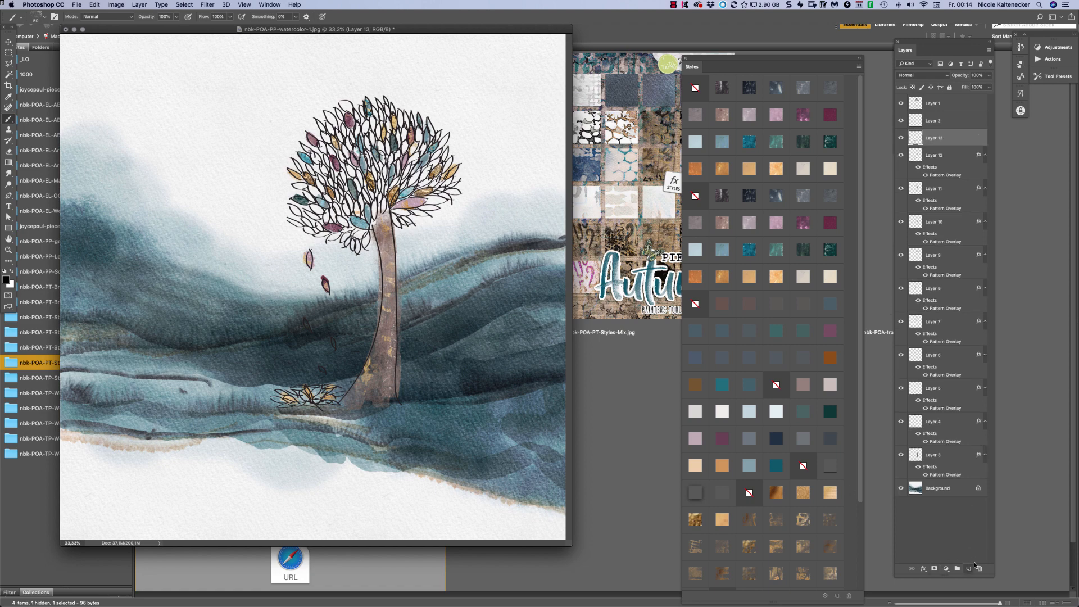
pyautogui.click(916, 454)
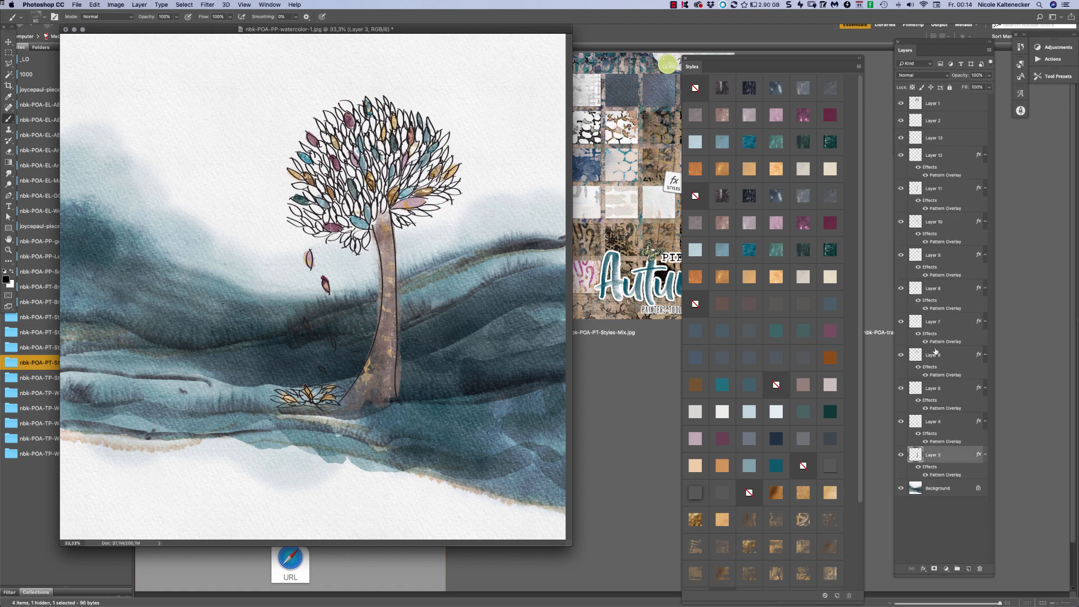
pyautogui.keyDown('shift'); pyautogui.click(938, 101); pyautogui.keyUp('shift')
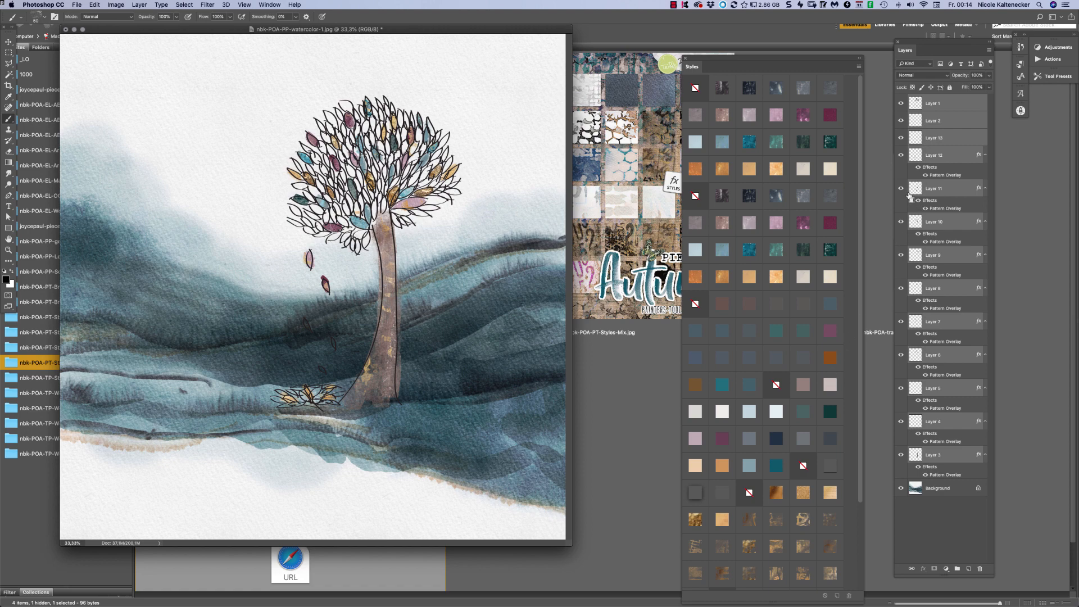
pyautogui.click(950, 460)
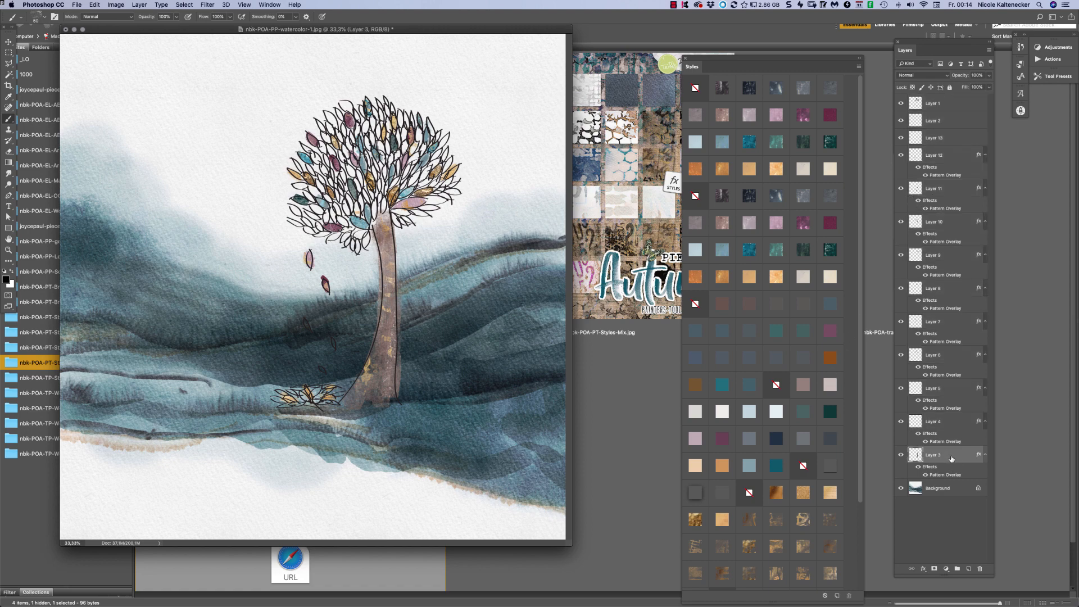
pyautogui.keyDown('shift'); pyautogui.click(960, 105); pyautogui.keyUp('shift')
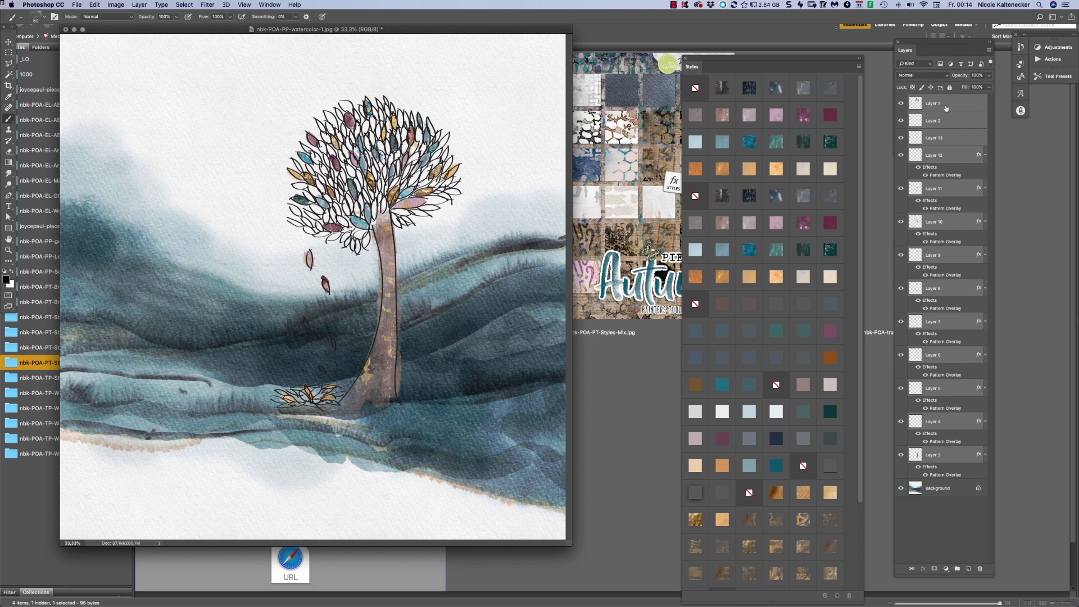
pyautogui.click(991, 52)
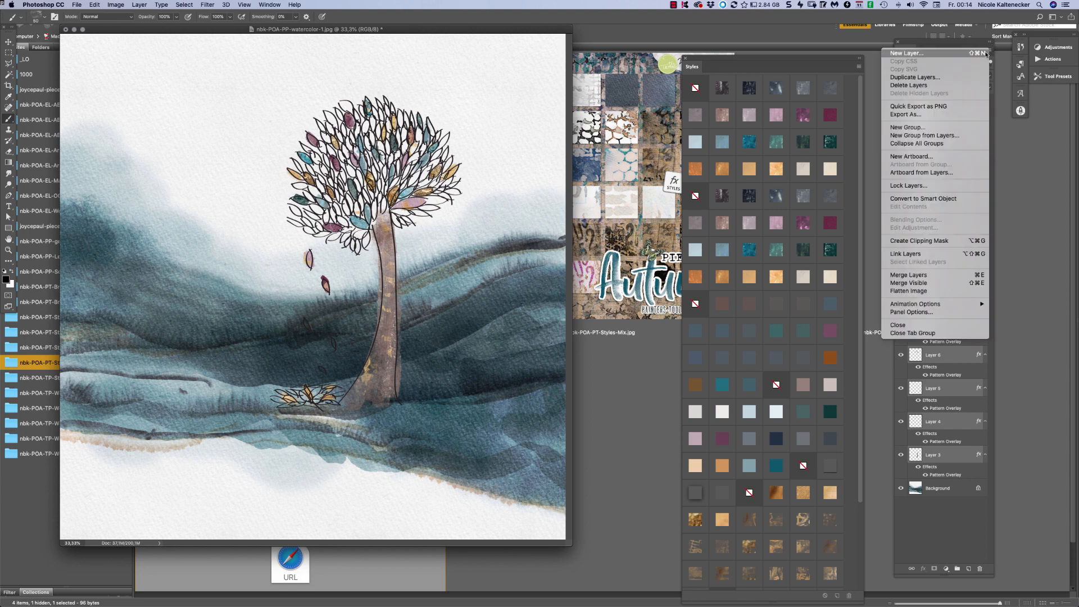
pyautogui.click(954, 135)
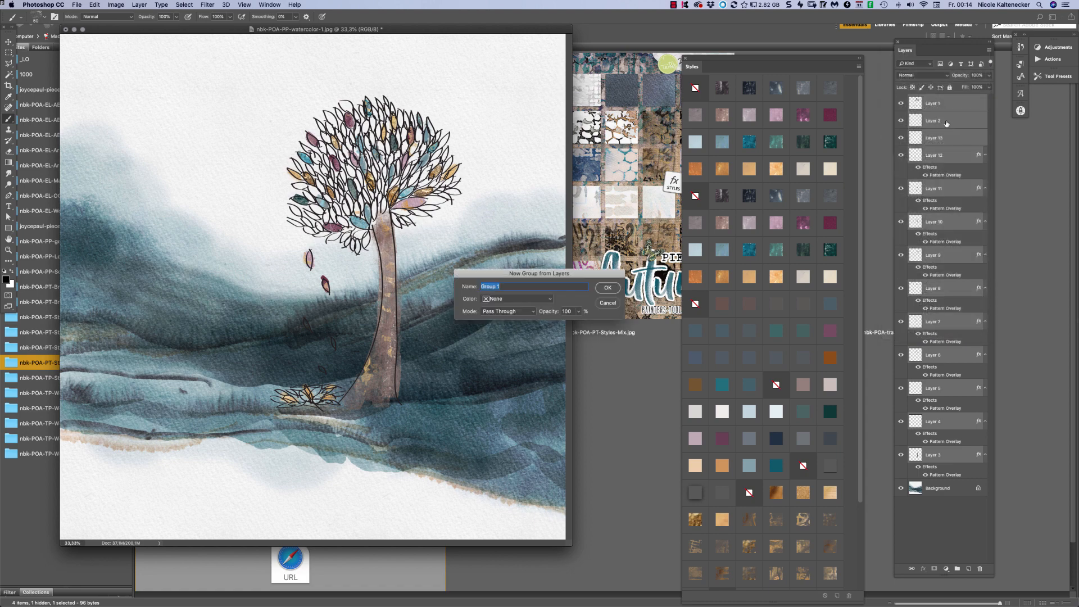
pyautogui.write('Tree')
pyautogui.press('Return')
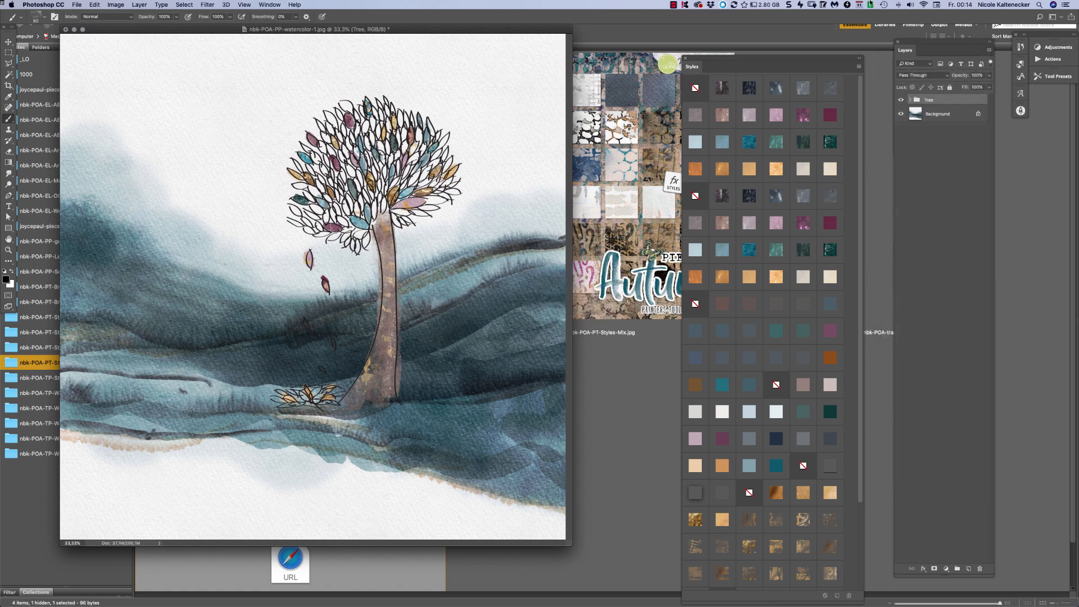
# Step: Lock the Tree group and add a new layer directly above the Background
pyautogui.click(949, 88)
pyautogui.click(934, 115)
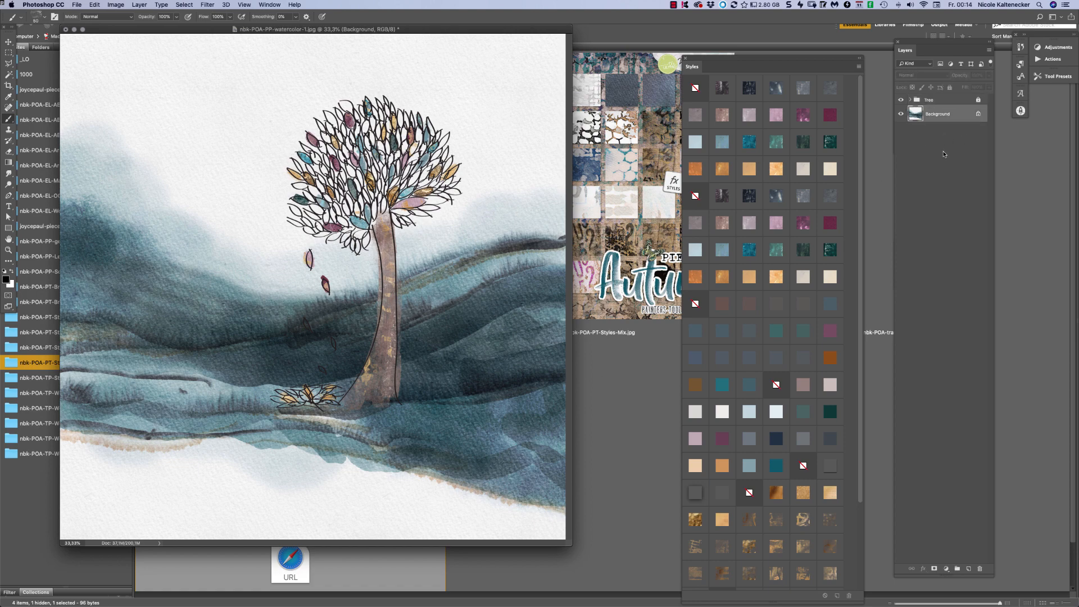
pyautogui.press('super+shift+n')
pyautogui.press('Return')
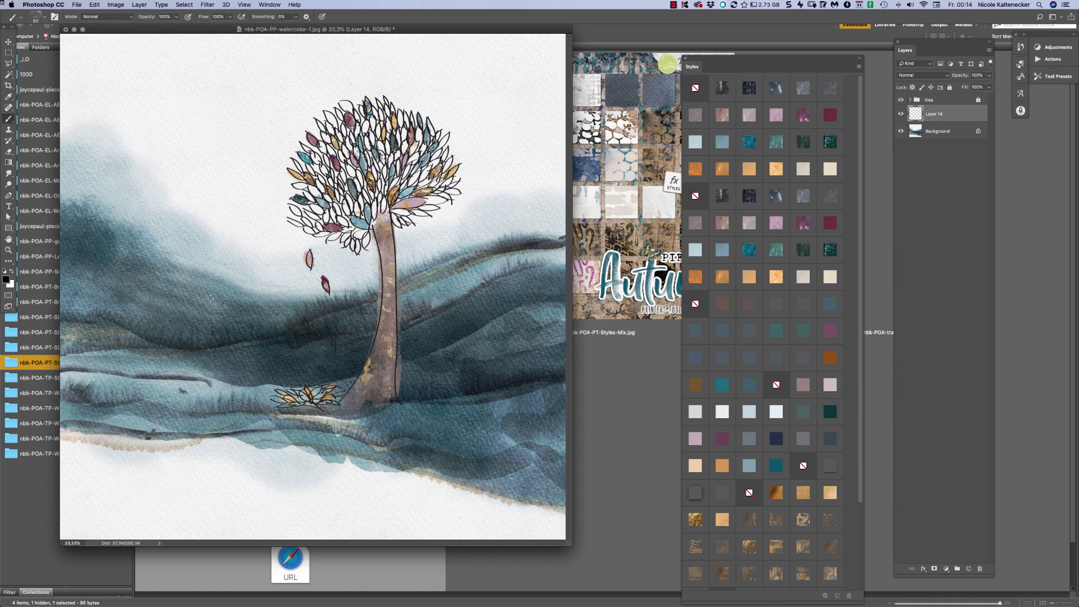
# Step: Choose the nbk-scattered leaves2 brush and stamp faint maple leaves in the sky around both sides of the tree
pyautogui.rightClick(251, 263)
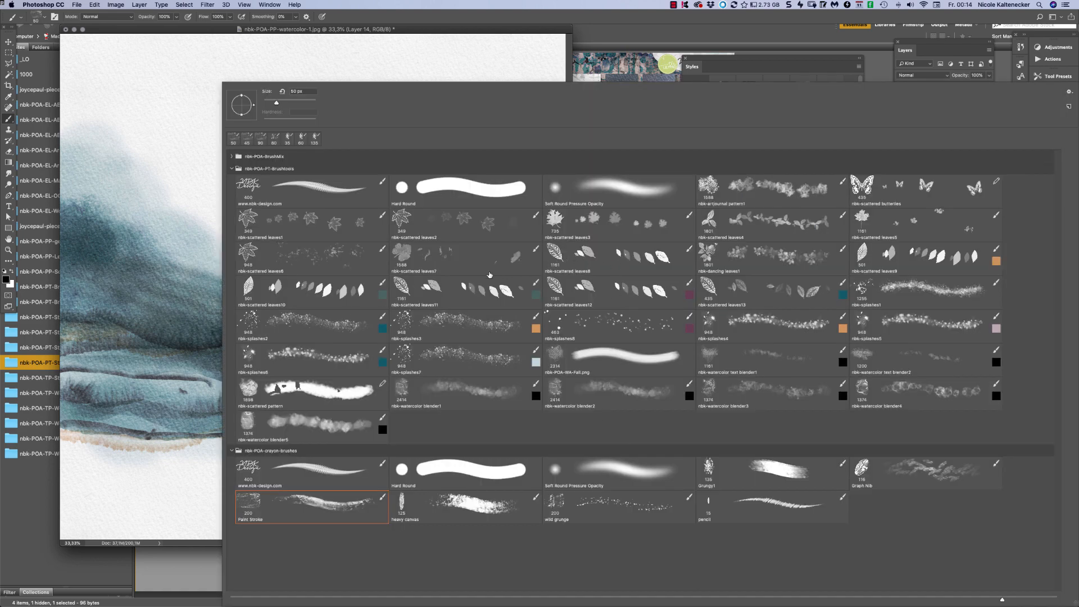
pyautogui.click(403, 220)
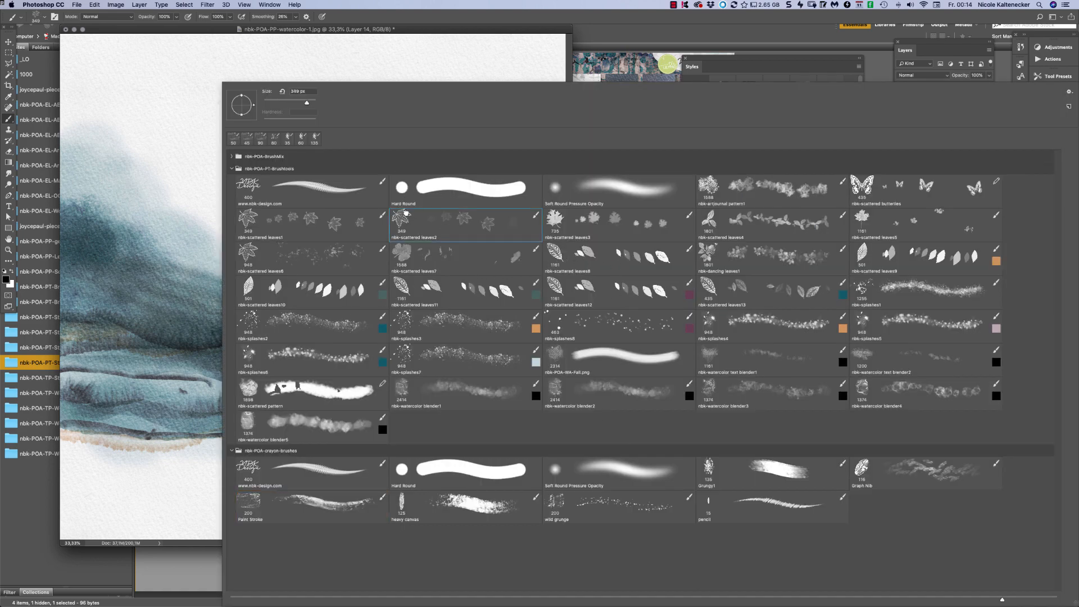
pyautogui.press('Return')
pyautogui.click(274, 199)
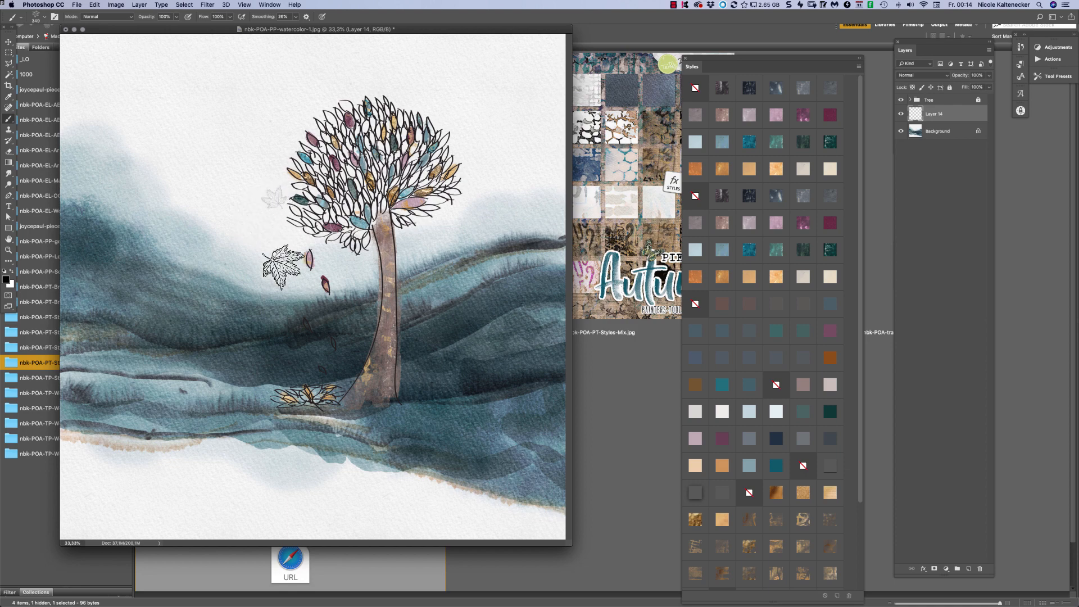
pyautogui.click(497, 94)
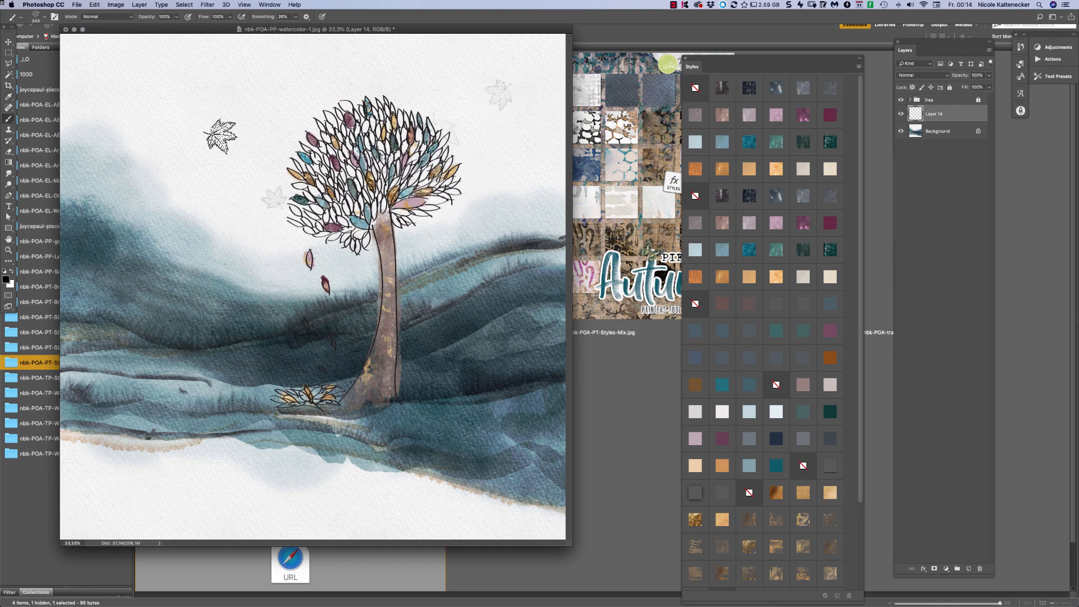
pyautogui.click(222, 156)
pyautogui.click(170, 122)
pyautogui.click(271, 260)
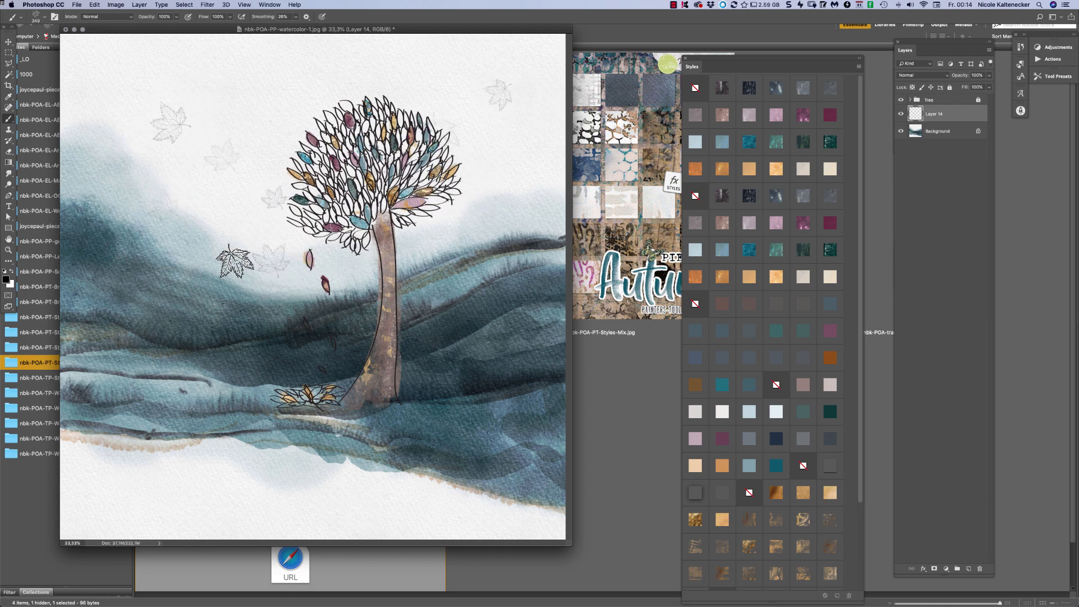
pyautogui.click(462, 212)
pyautogui.click(515, 196)
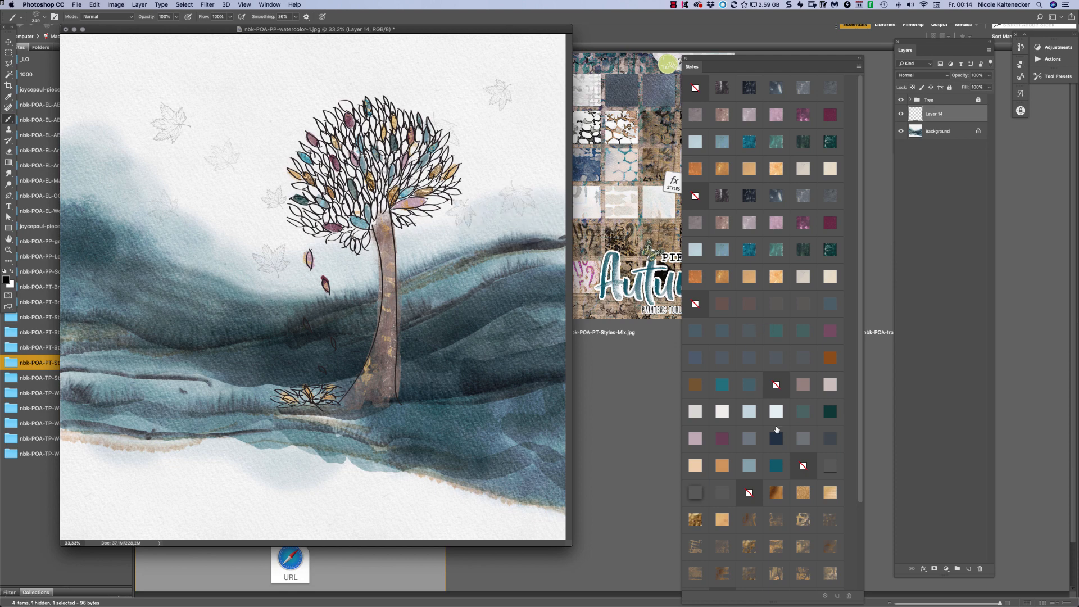
# Step: Try a gold foil style on the maple leaves, stamp another leaf beside the crown, and apply the bright blue crayon style
pyautogui.click(798, 523)
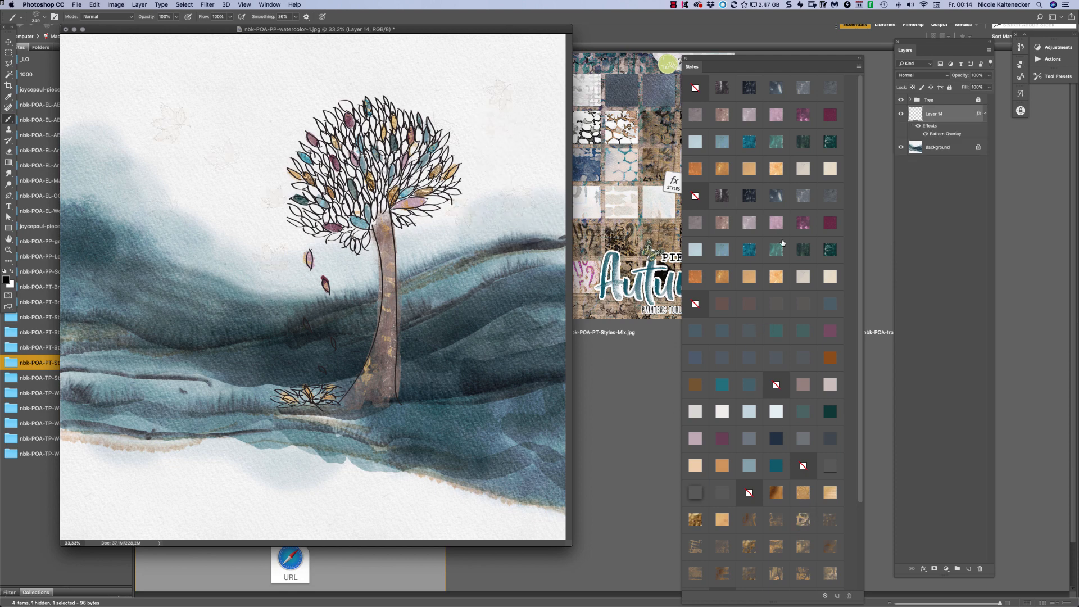
pyautogui.click(471, 138)
pyautogui.click(749, 143)
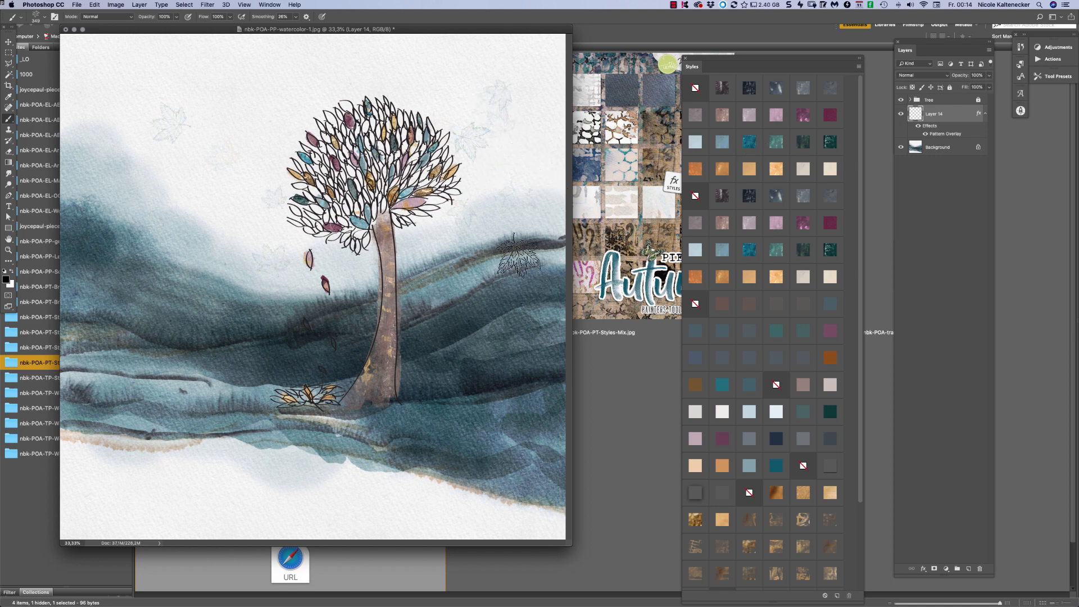
# Step: Add a new layer above Layer 14 and choose the nbk-scattered leaves1 brush
pyautogui.press('super+shift+n')
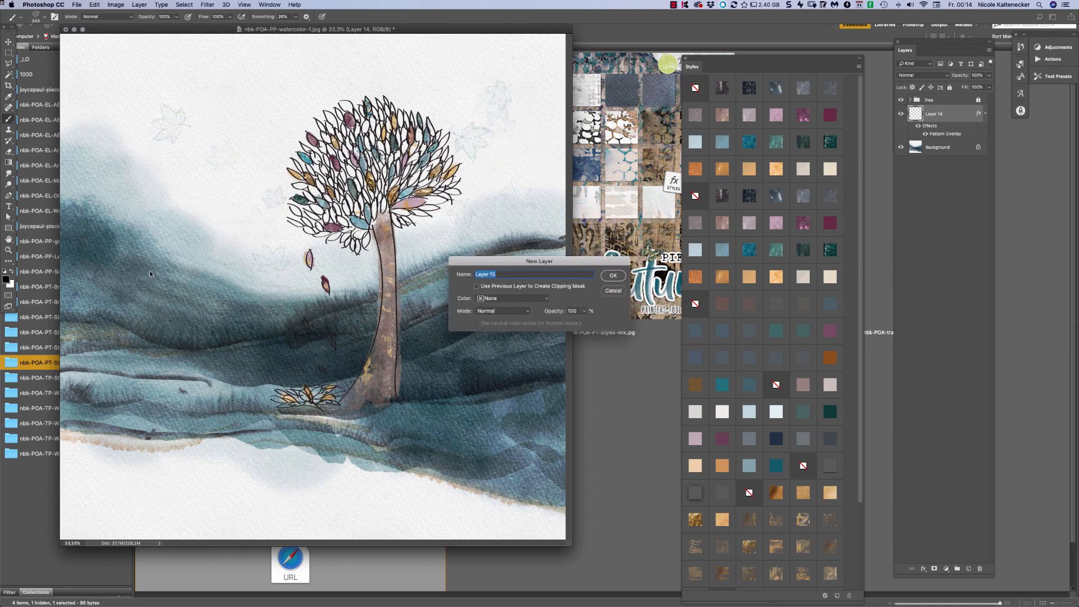
pyautogui.press('Return')
pyautogui.rightClick(470, 271)
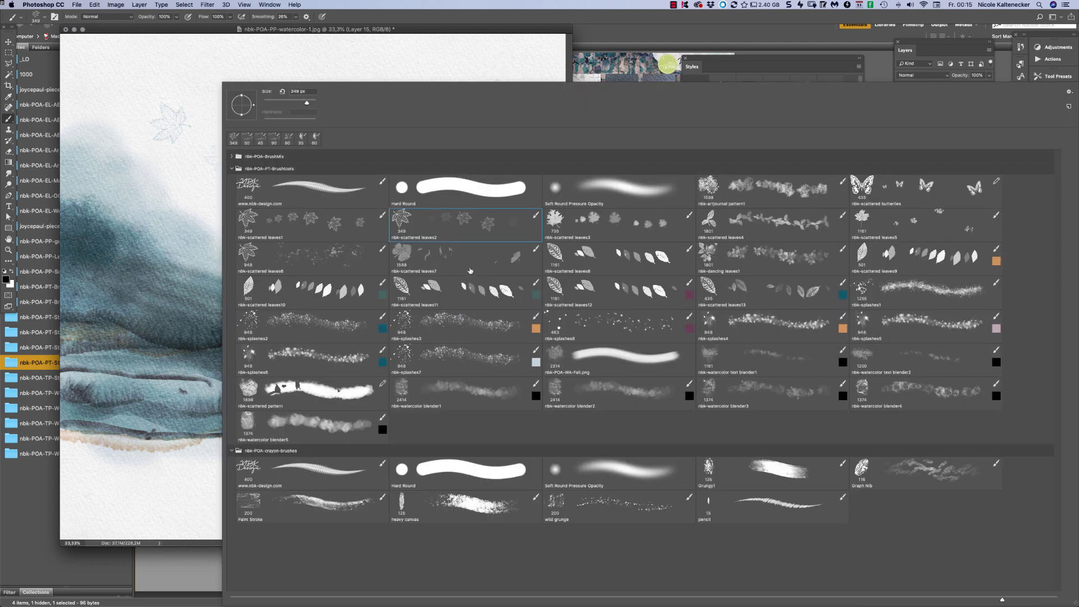
pyautogui.doubleClick(308, 226)
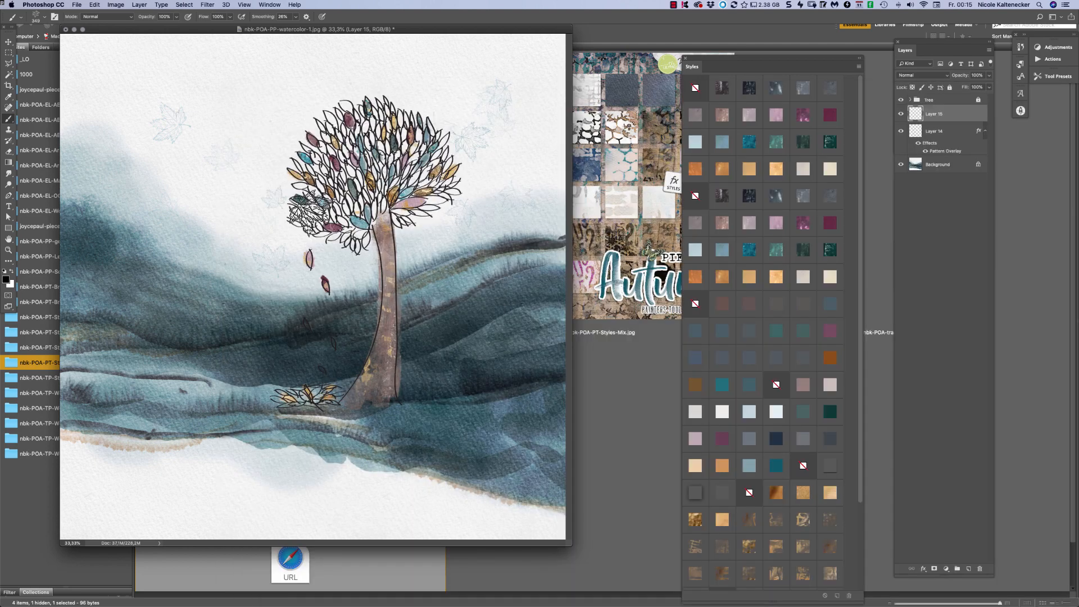
# Step: Stamp maple leaves around the tree crown and across the hills, and apply a gold foil style to their layer
pyautogui.click(253, 130)
pyautogui.click(425, 93)
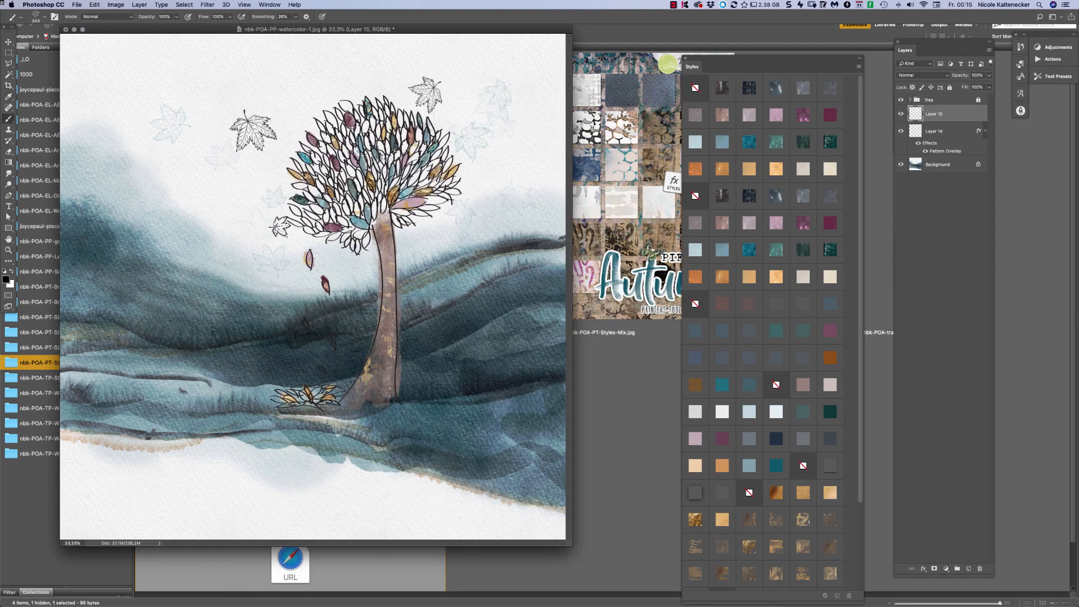
pyautogui.click(281, 227)
pyautogui.click(440, 226)
pyautogui.click(205, 276)
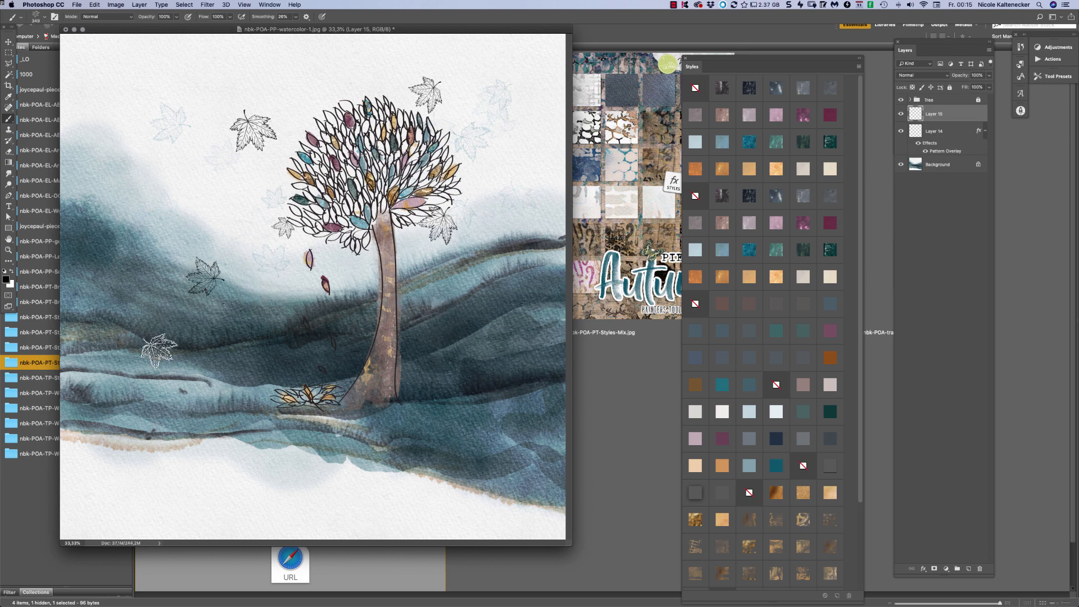
pyautogui.click(117, 325)
pyautogui.click(776, 493)
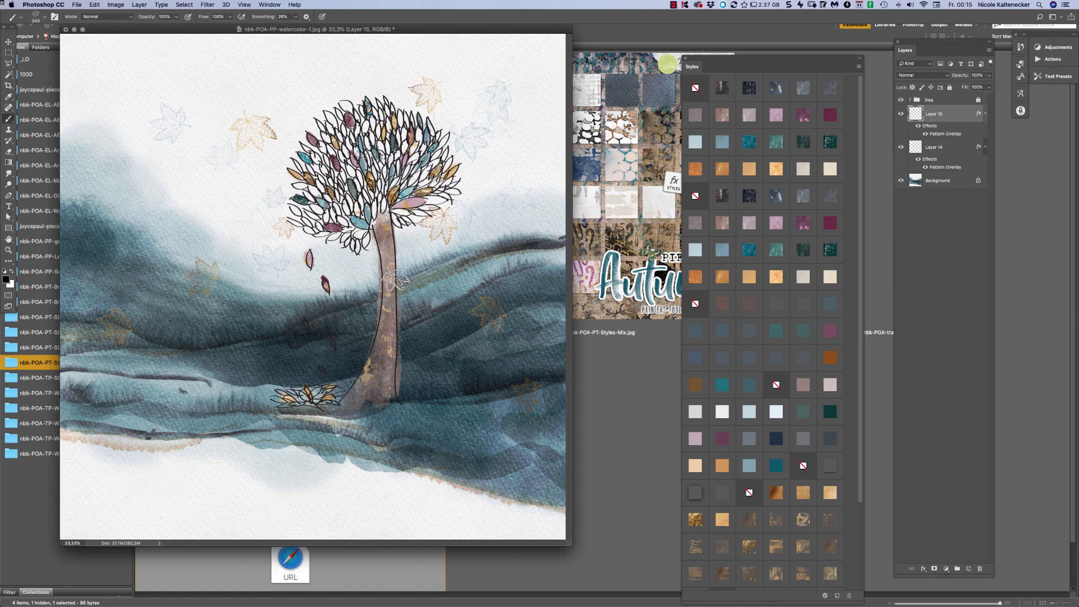
# Step: Add a new layer above Layer 15 and stamp scattered paint dots beside the crown with the dark red nbk-splashes brush
pyautogui.press('super+shift+n')
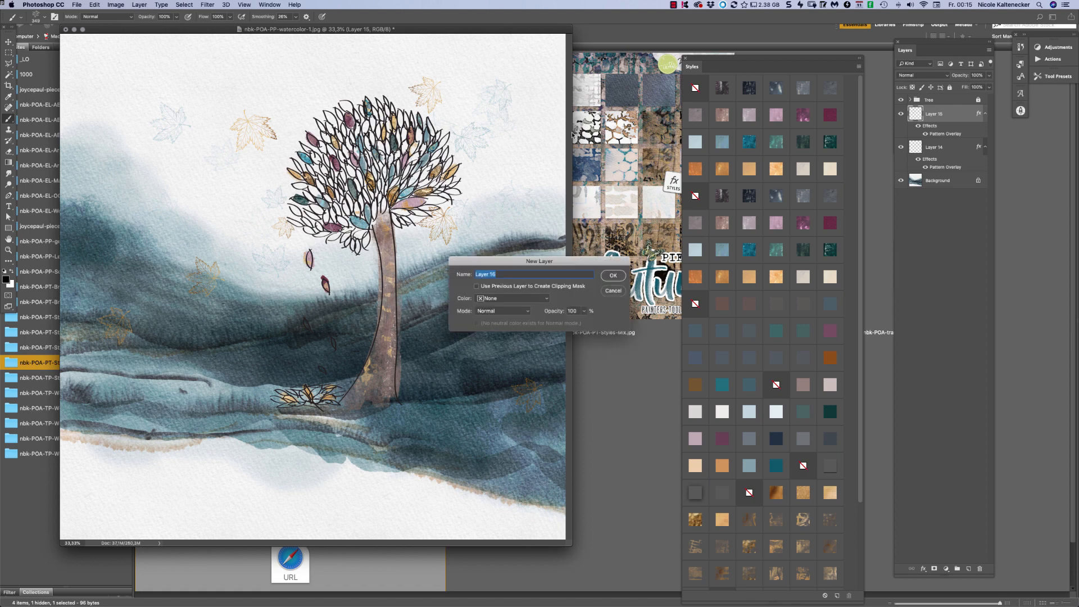
pyautogui.press('Return')
pyautogui.rightClick(485, 243)
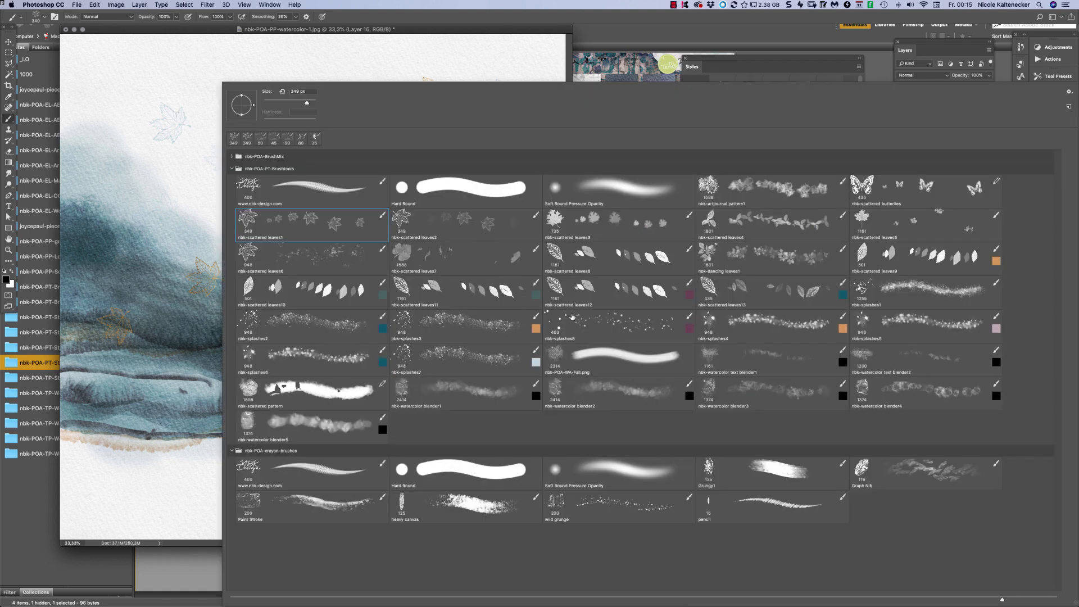
pyautogui.doubleClick(573, 324)
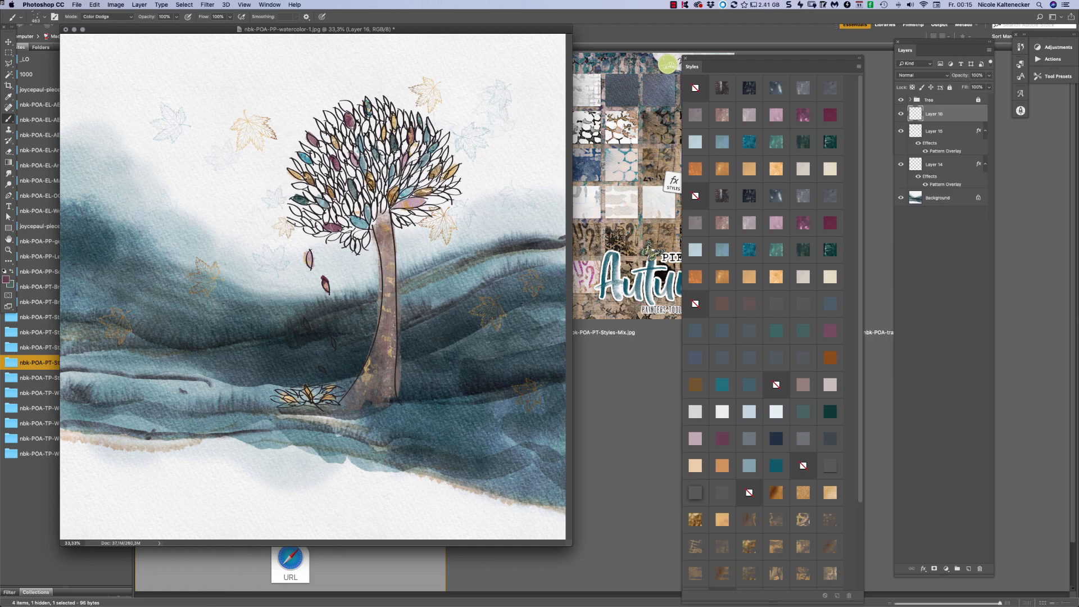
pyautogui.click(479, 181)
# Step: Try a dark green style on the paint dots, switch them to gold foil, and stamp more dots over the hills
pyautogui.click(831, 142)
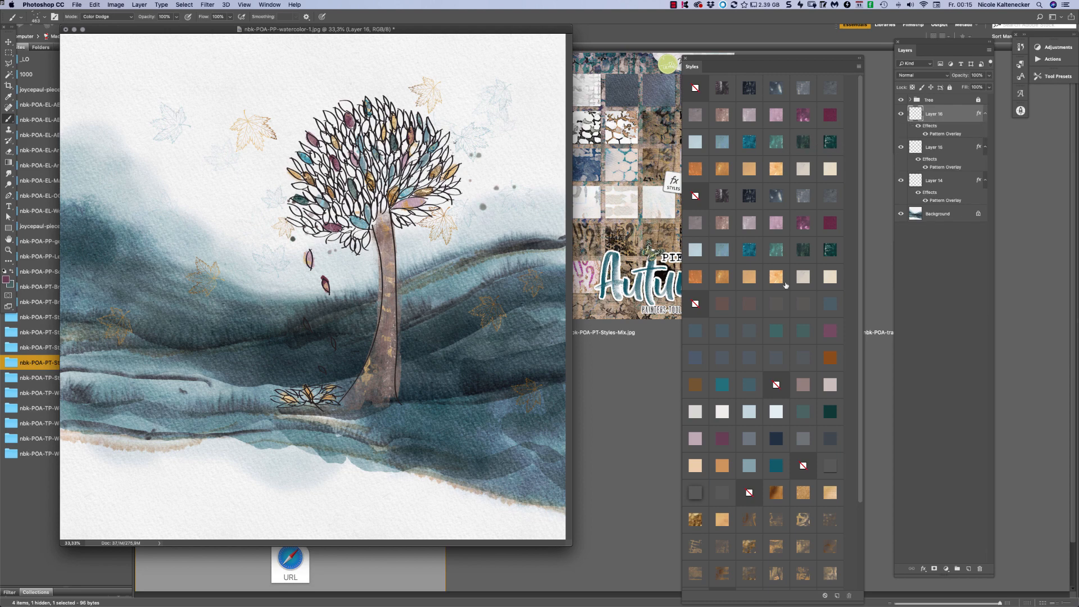
pyautogui.click(797, 520)
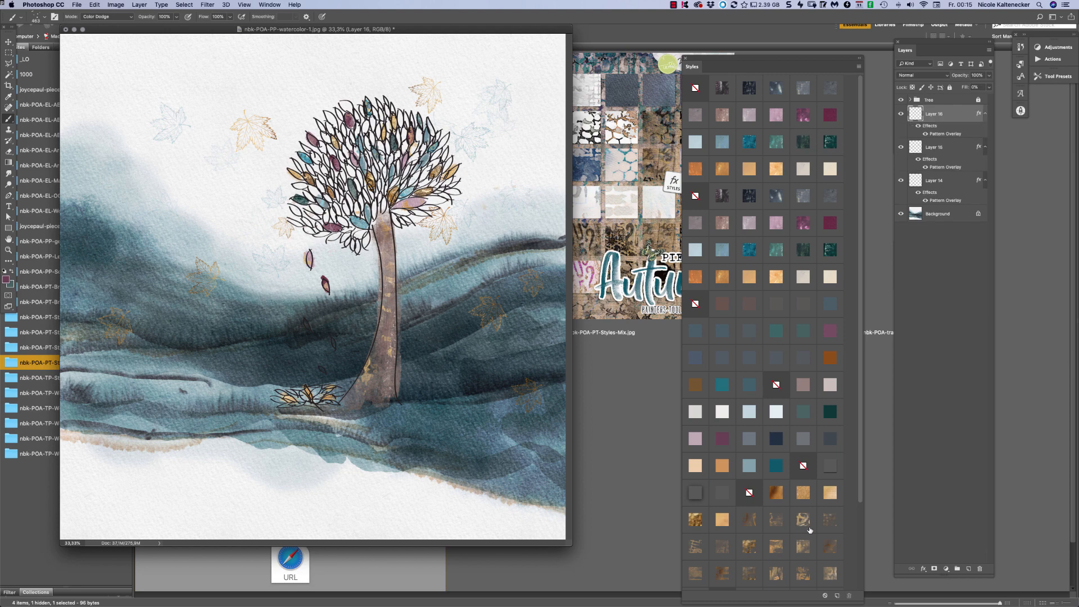
pyautogui.click(803, 491)
pyautogui.click(235, 253)
pyautogui.click(417, 358)
pyautogui.click(141, 353)
# Step: Choose the nbk-scattered leaves13 brush and stamp veined leaves beside and below the crown on a new layer above Layer 16
pyautogui.rightClick(414, 223)
pyautogui.doubleClick(730, 283)
pyautogui.press('super+shift+n')
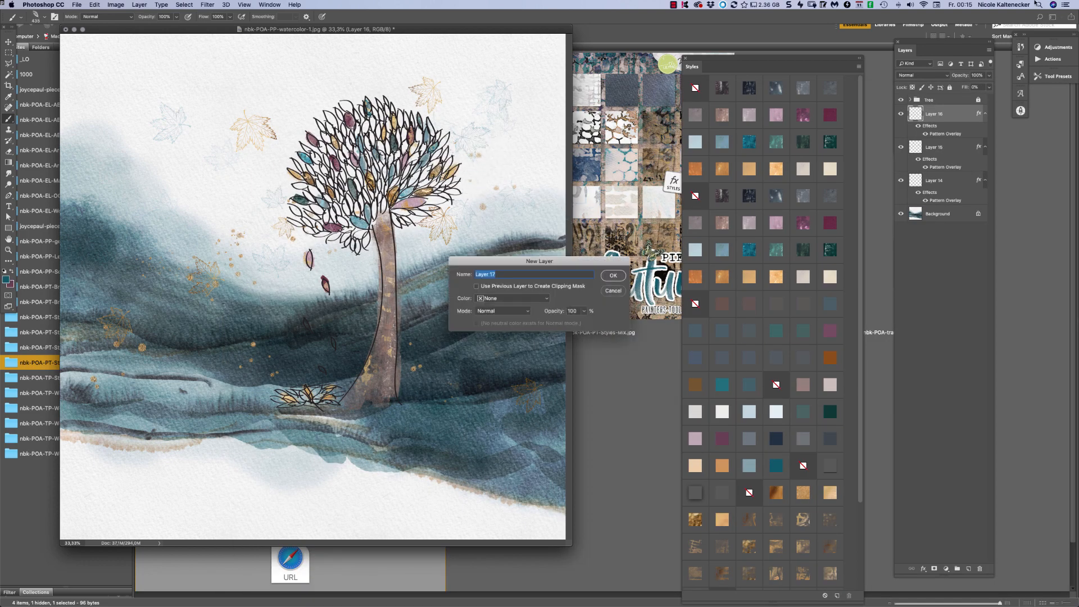
pyautogui.press('Return')
pyautogui.click(479, 205)
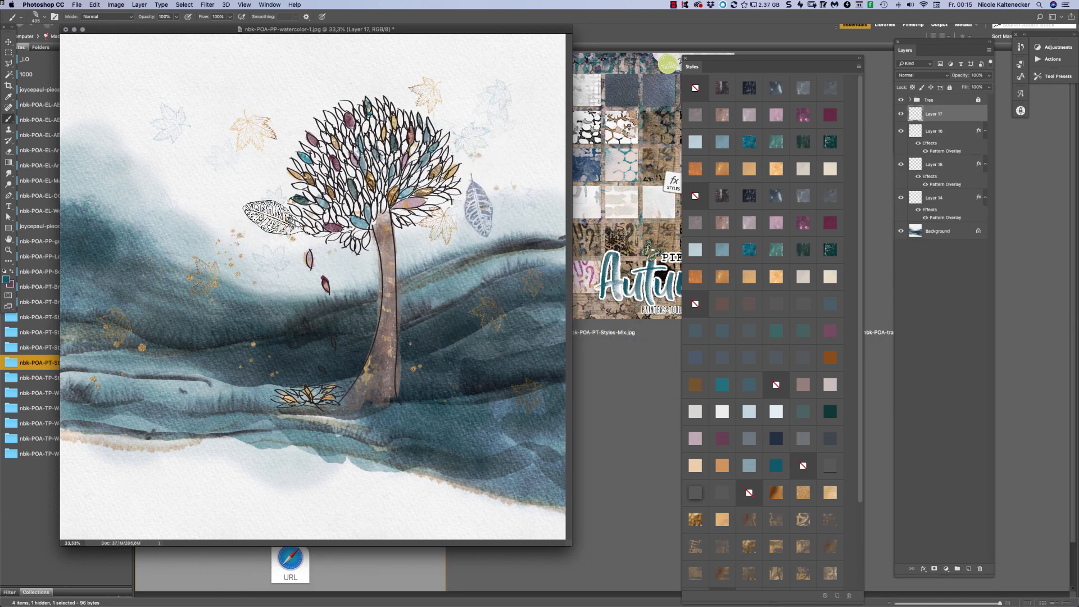
pyautogui.click(283, 210)
pyautogui.click(310, 266)
pyautogui.click(271, 351)
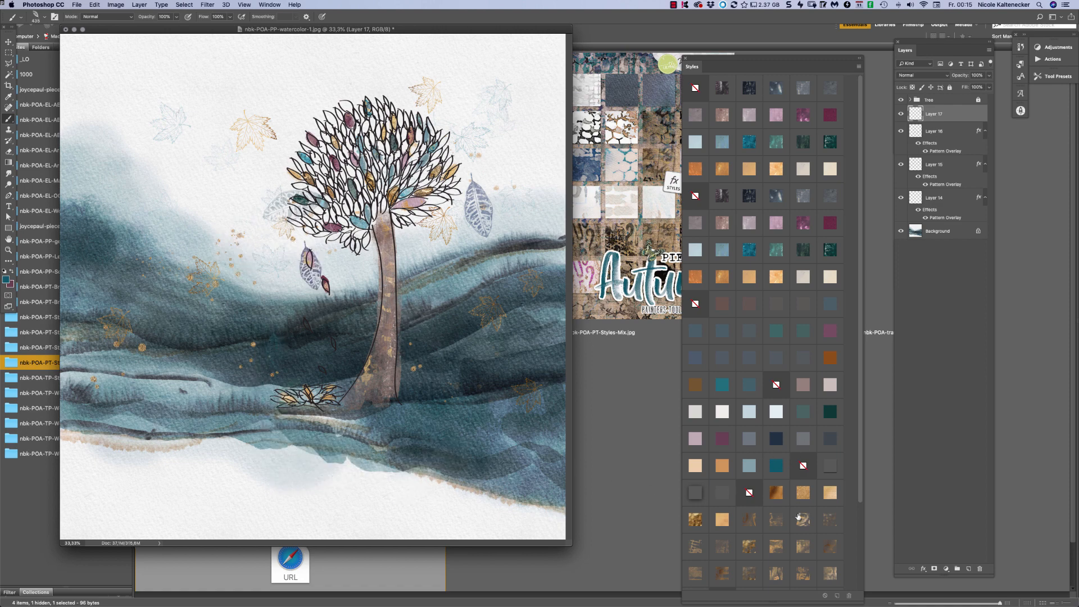
# Step: Try gold foil on the veined leaves, apply a teal style instead, and undo the extra leaf stamped right of the tree
pyautogui.click(807, 497)
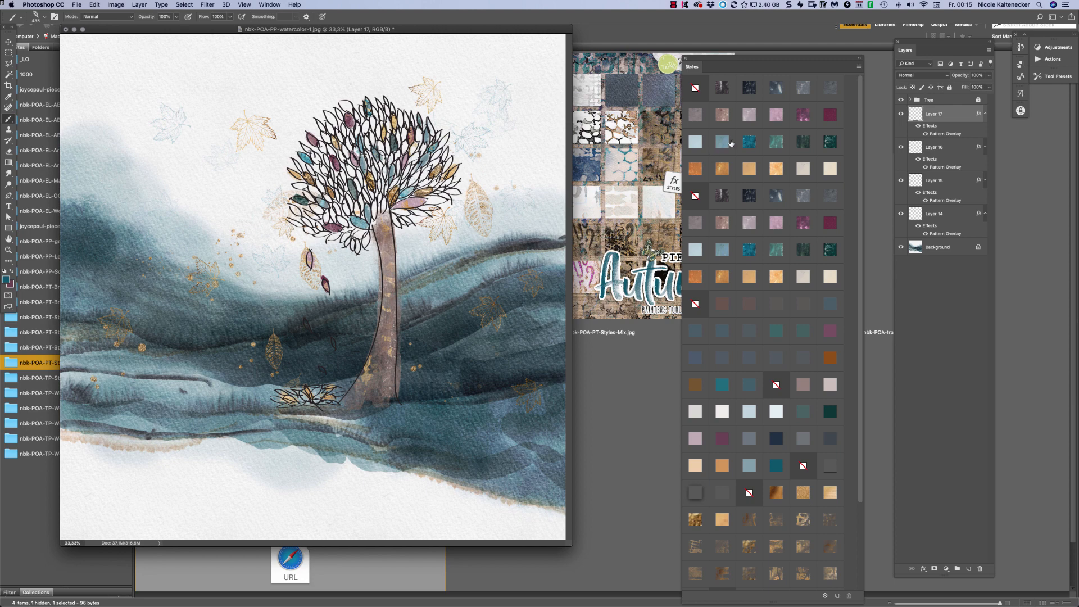
pyautogui.click(752, 141)
pyautogui.click(504, 239)
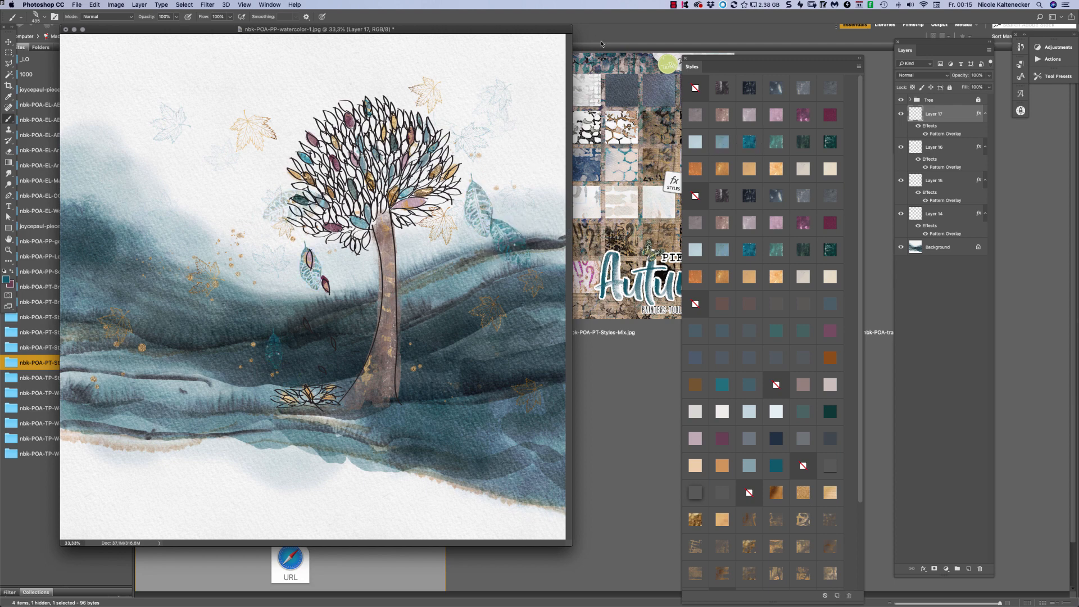
pyautogui.press('super+z')
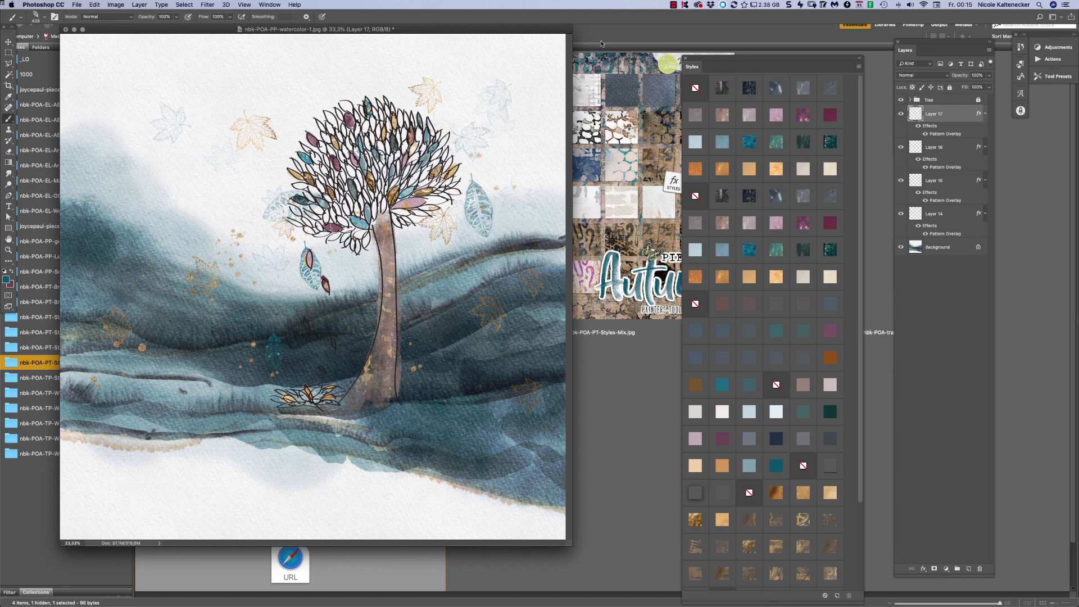
# Step: Add a new layer above Layer 17 and choose the nbk-scattered leaves7 brush
pyautogui.press('super+shift+n')
pyautogui.press('Return')
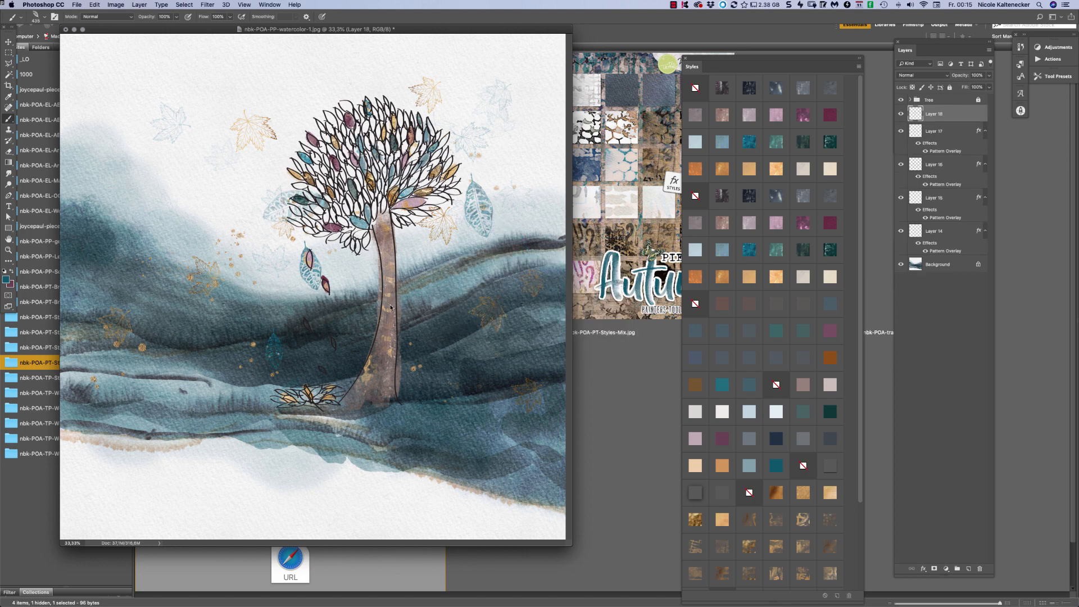
pyautogui.rightClick(398, 263)
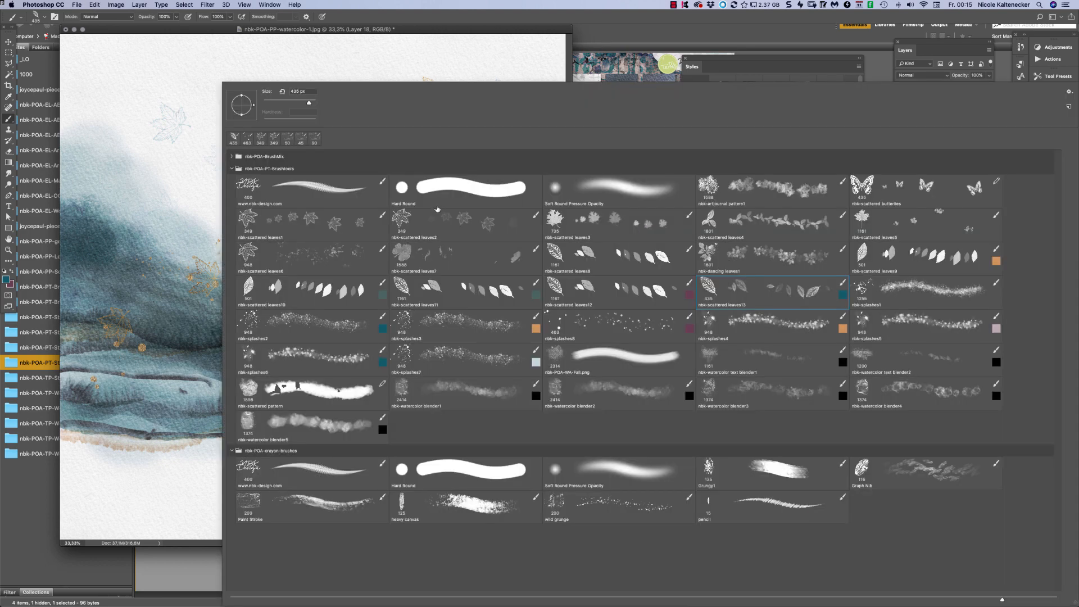
pyautogui.doubleClick(410, 256)
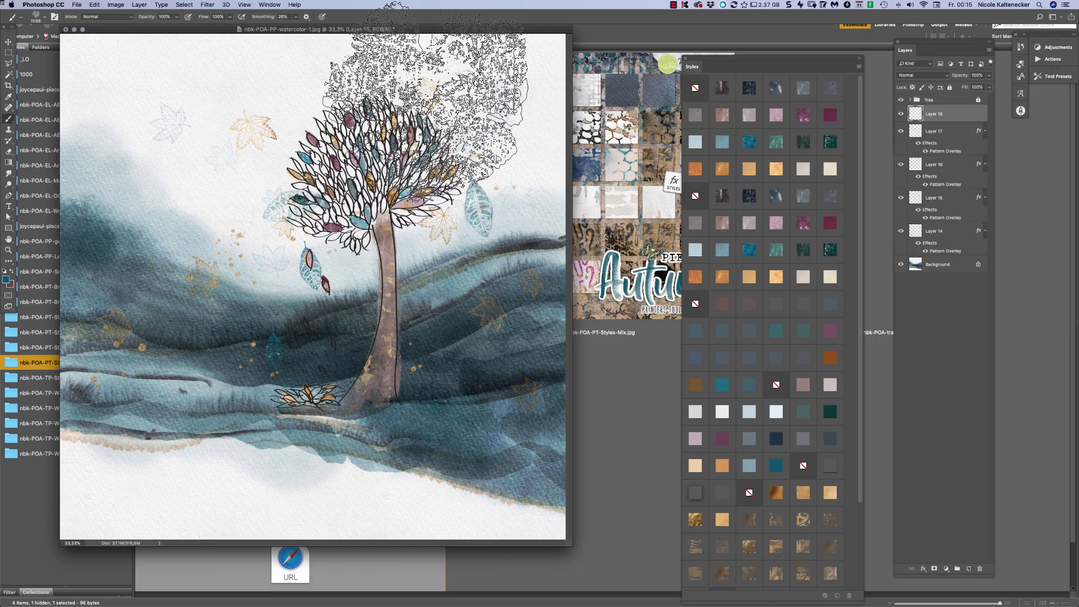
# Step: Reduce the brush to 300 px, paint scattered leaf textures around the tree, and apply a muted blue style to them
pyautogui.press('[')
pyautogui.press('[')
pyautogui.press('[')
pyautogui.press('[')
pyautogui.press('[')
pyautogui.press('[')
pyautogui.press('[')
pyautogui.press('[')
pyautogui.press('[')
pyautogui.press('[')
pyautogui.press('[')
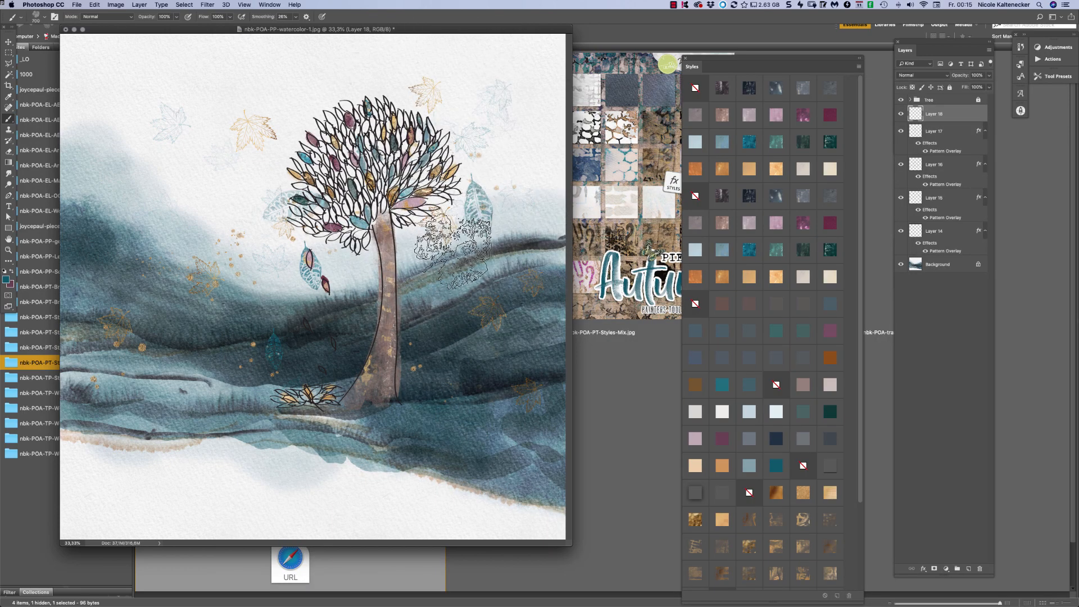
pyautogui.press('[')
pyautogui.moveTo(501, 181); pyautogui.dragTo(517, 138)
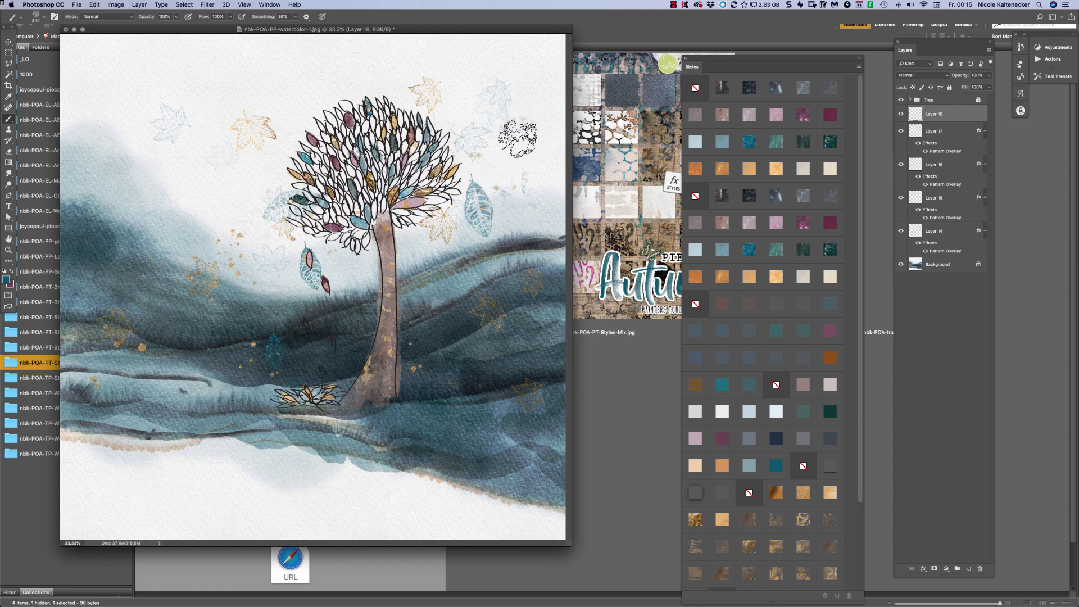
pyautogui.moveTo(366, 93)
pyautogui.mouseDown()
pyautogui.moveTo(282, 118)
pyautogui.moveTo(275, 211)
pyautogui.moveTo(208, 291)
pyautogui.moveTo(307, 327)
pyautogui.mouseUp()
pyautogui.click(721, 249)
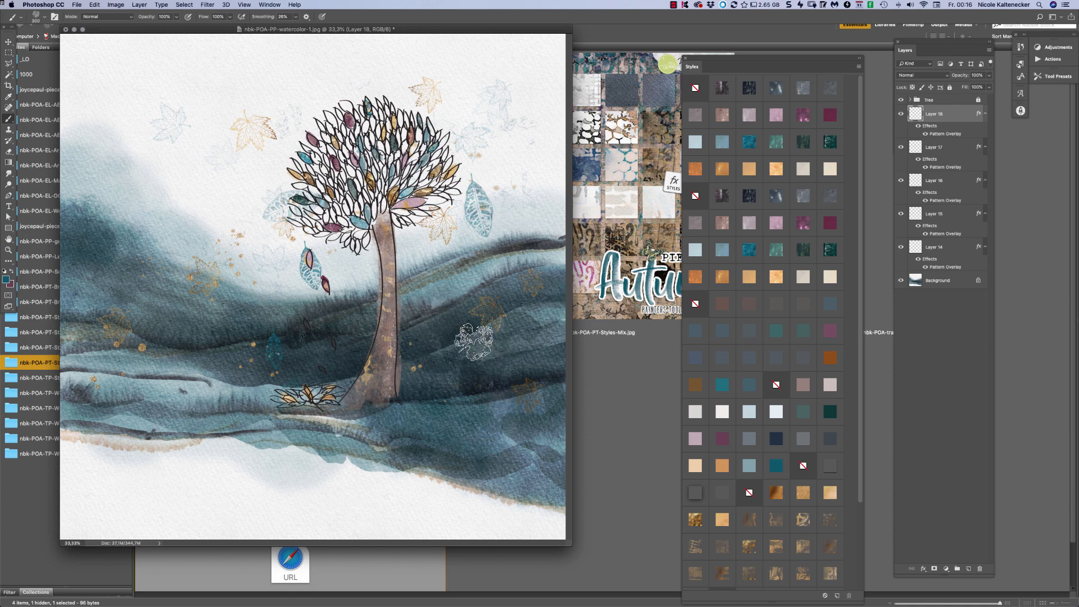
# Step: Stamp butterflies around the tree on Layer 18 with the nbk-scattered butterflies brush, trying a teal style before applying the speckled purple one
pyautogui.rightClick(373, 444)
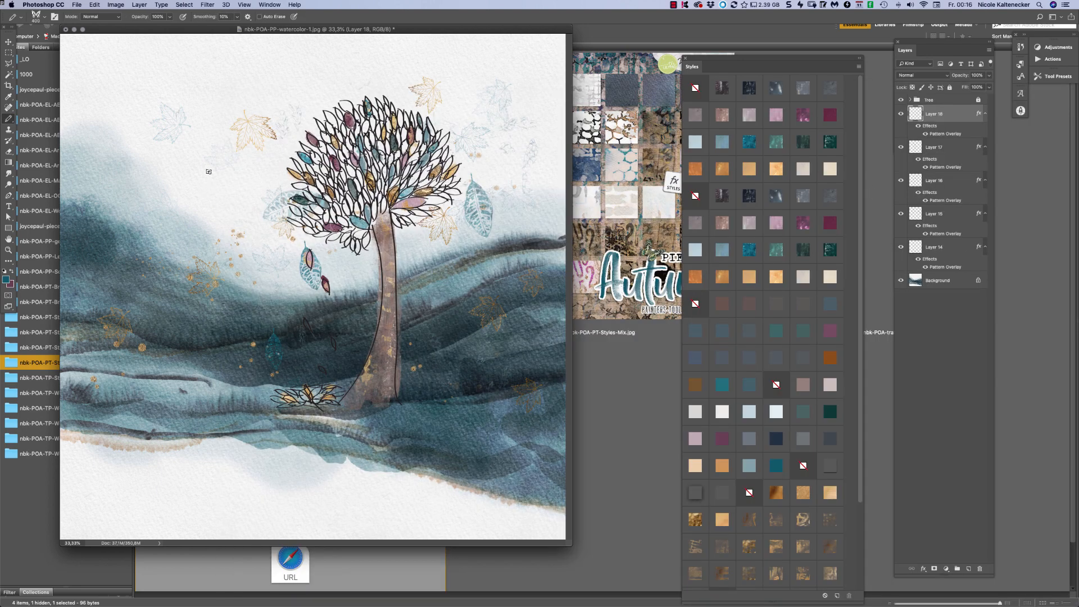
pyautogui.click(194, 189)
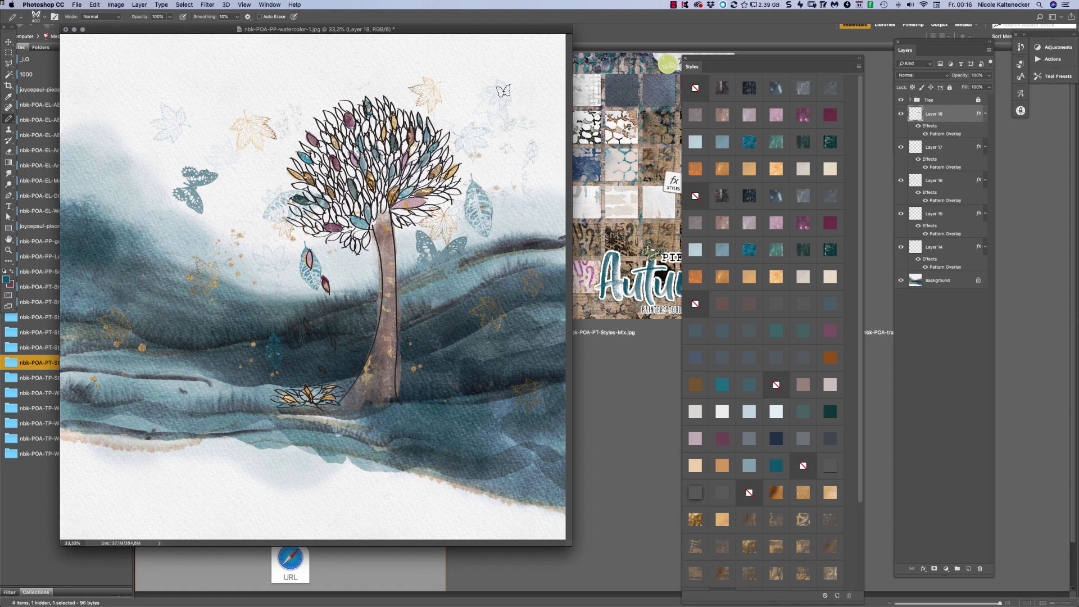
pyautogui.click(768, 242)
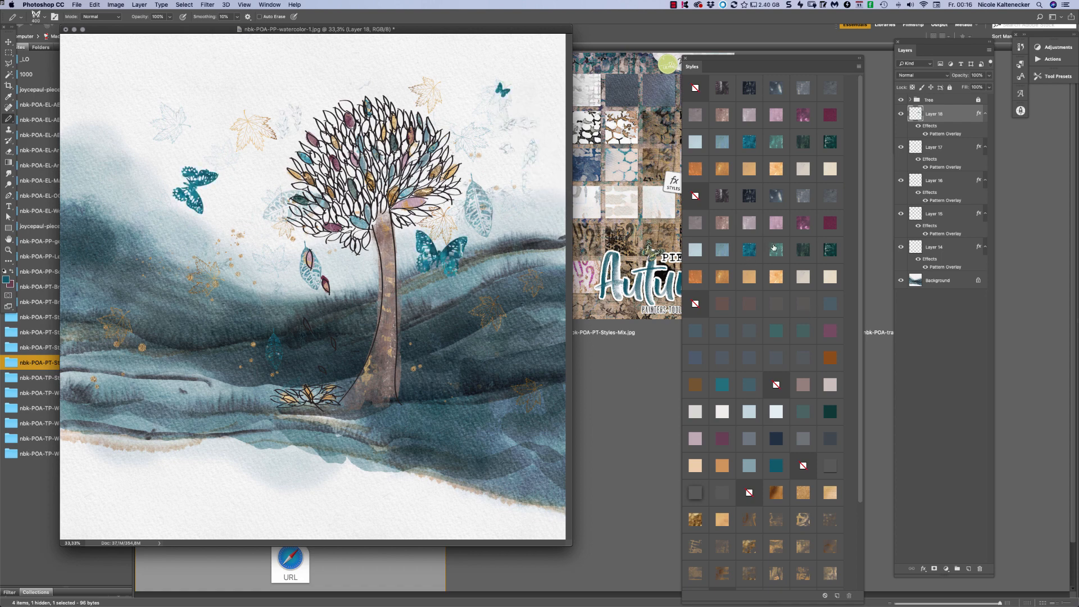
pyautogui.click(255, 339)
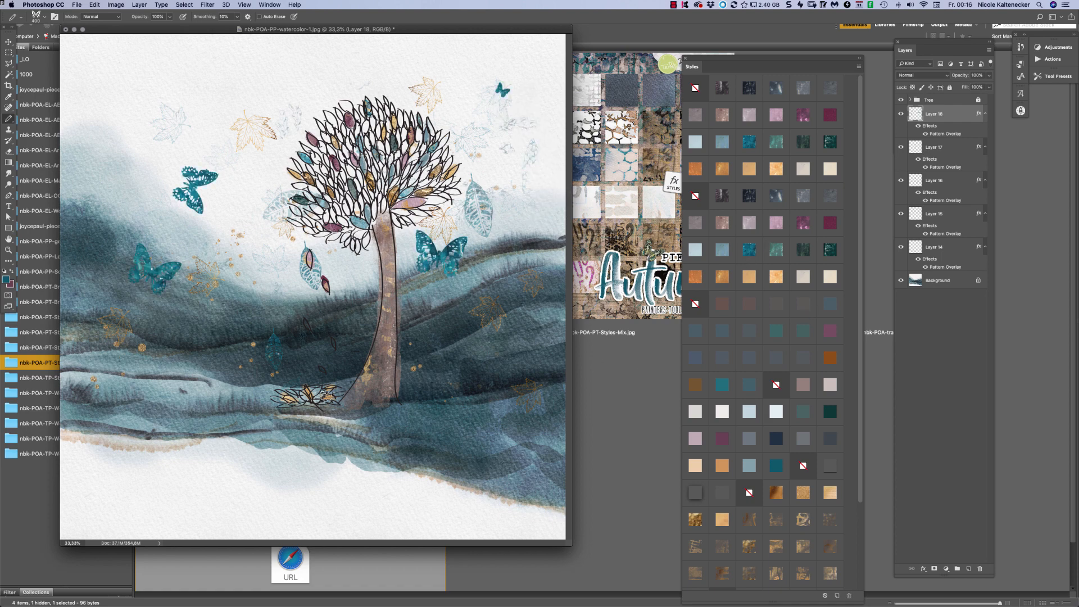
pyautogui.click(807, 223)
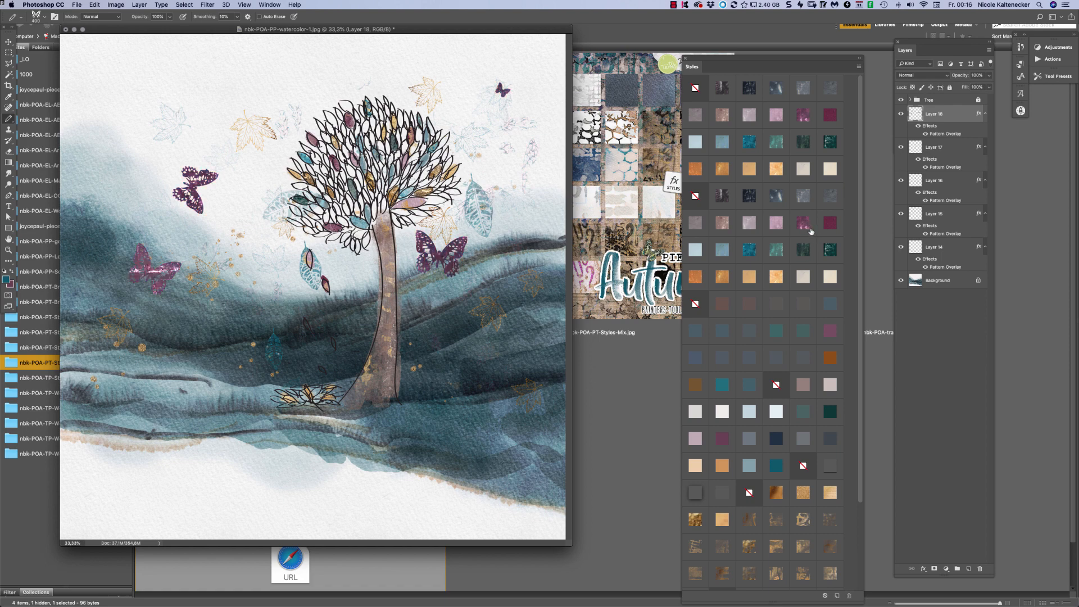
# Step: Add a new layer above Layer 18, stamp butterflies left of the trunk, and apply a speckled green style
pyautogui.click(968, 569)
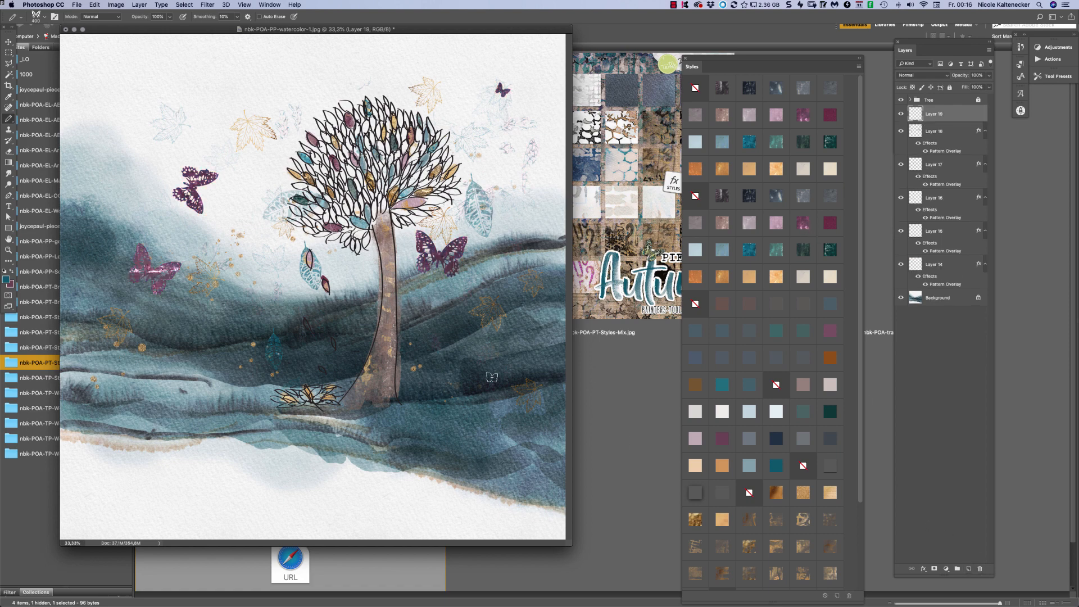
pyautogui.click(258, 295)
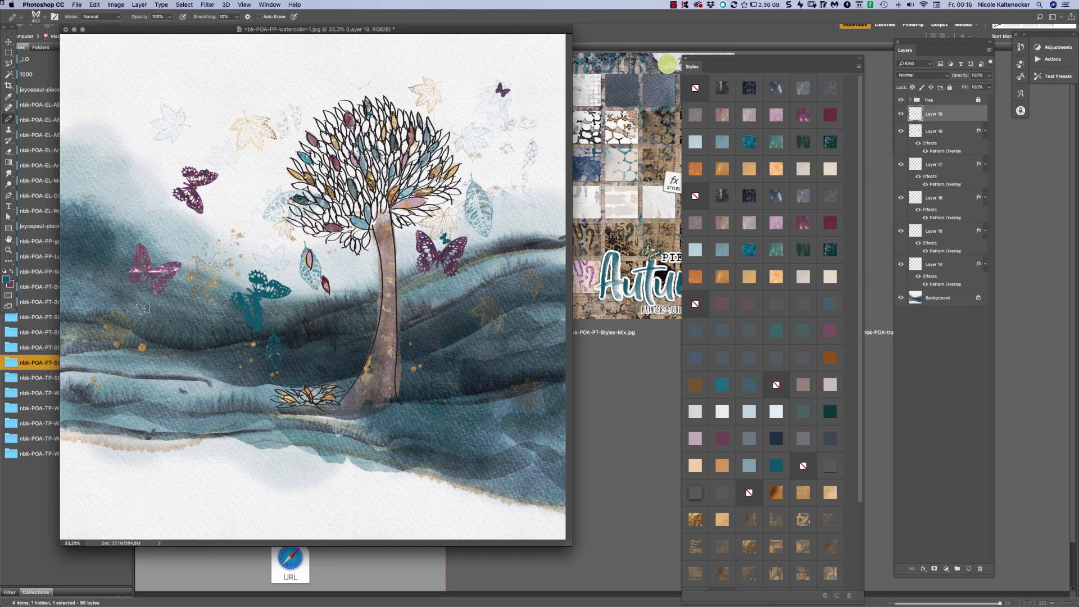
pyautogui.click(750, 250)
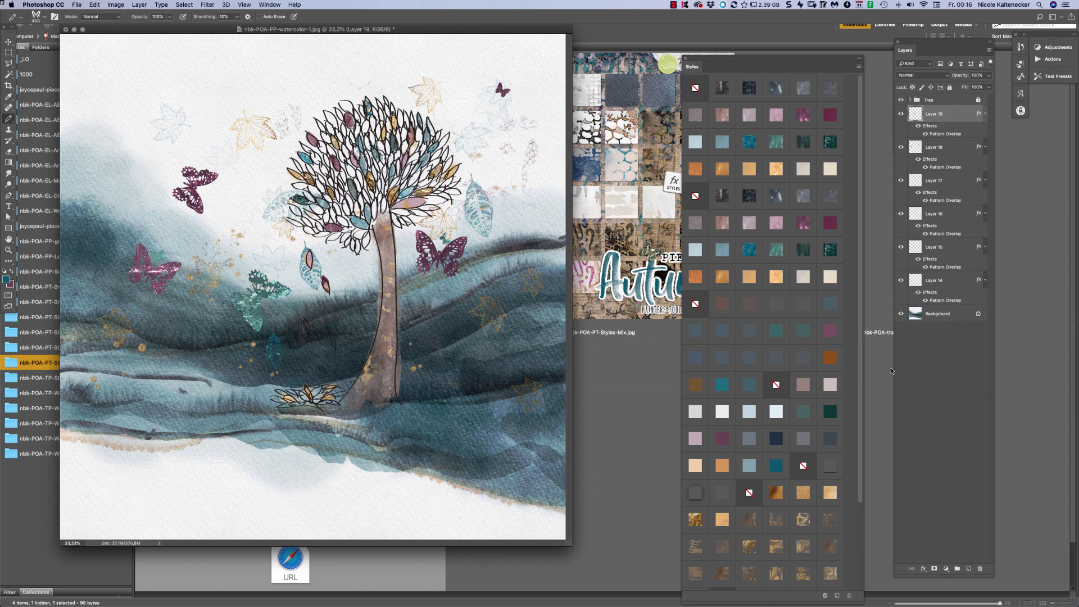
# Step: Choose the nbk-watercolor blender5 brush and add a new layer directly above the Background
pyautogui.press('F5')
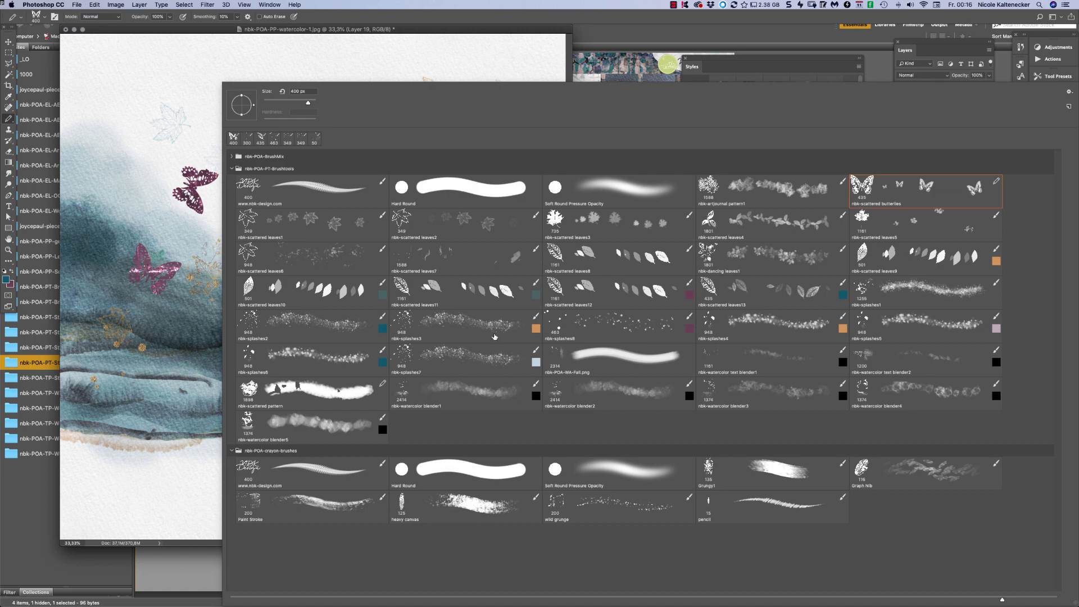
pyautogui.click(287, 418)
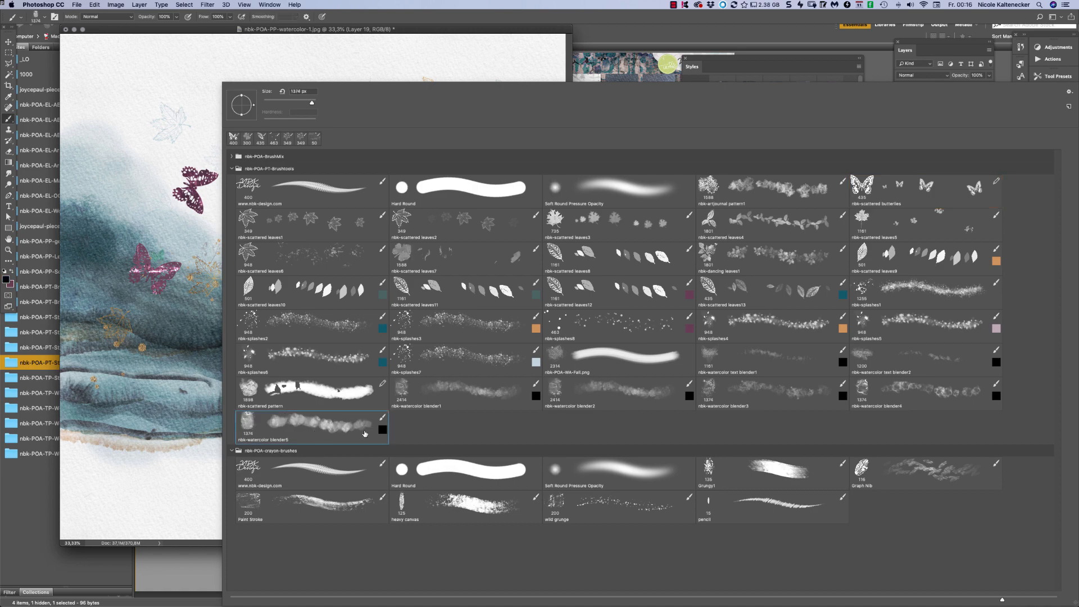
pyautogui.press('Return')
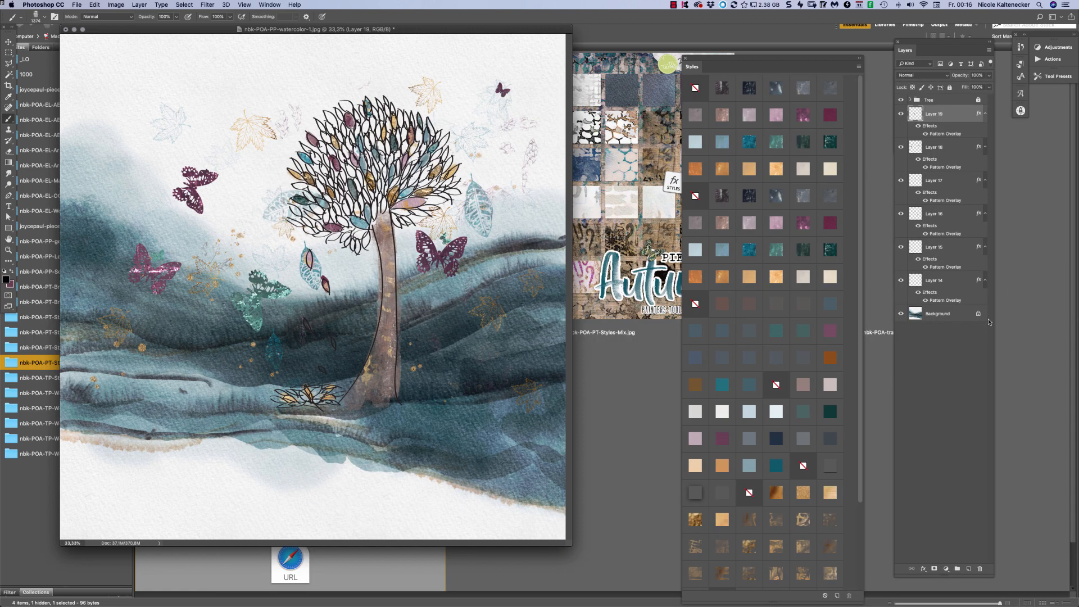
pyautogui.click(937, 312)
pyautogui.press('super+shift+n')
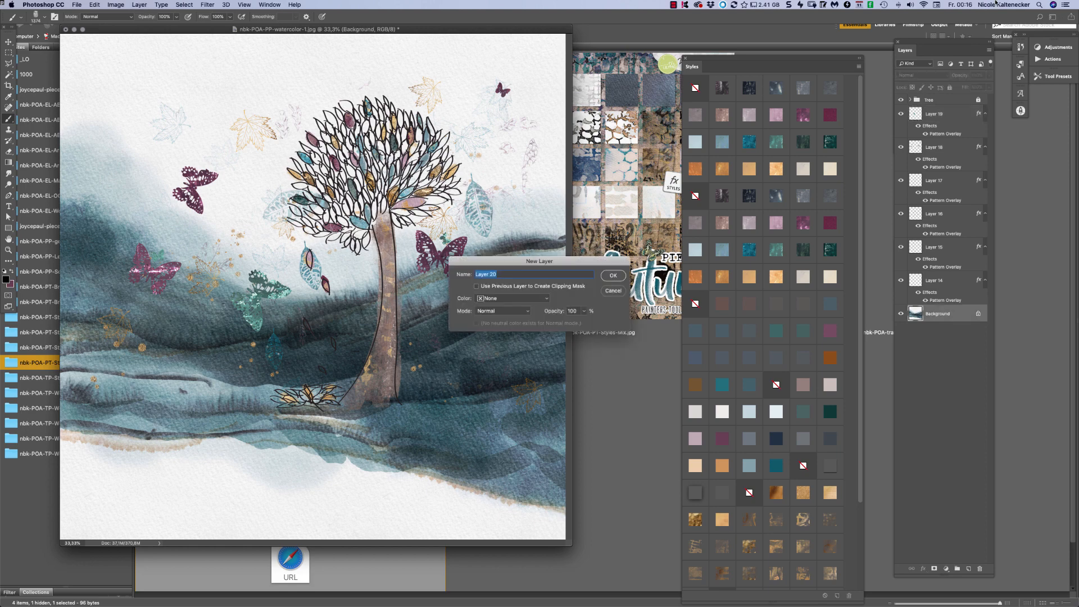
pyautogui.press('Return')
# Step: Paint watercolor blending over the hills left of the tree and apply a golden-brown style to it
pyautogui.click(116, 295)
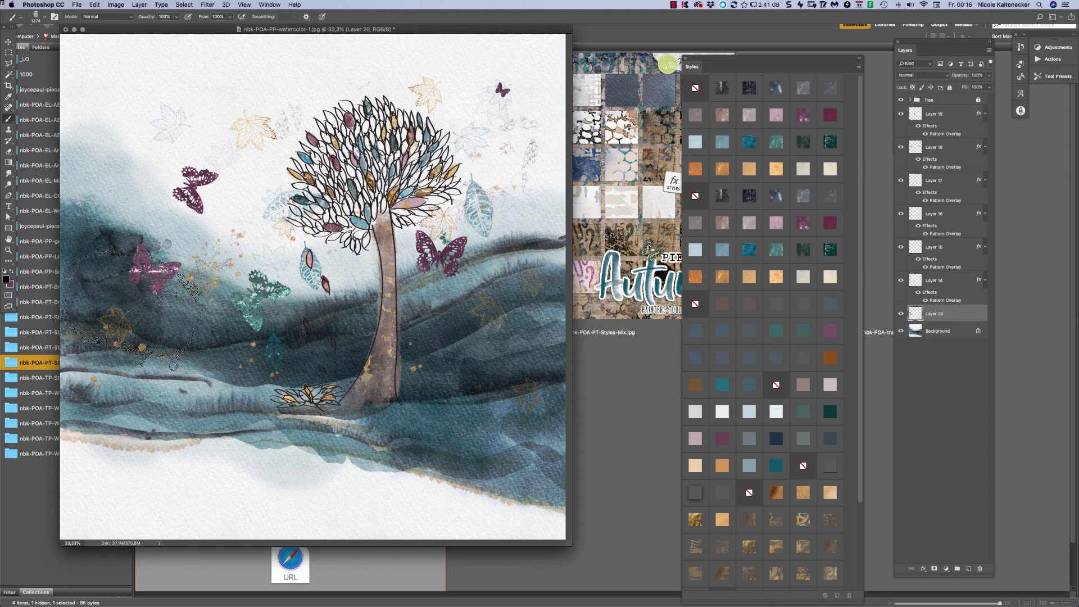
pyautogui.click(135, 326)
pyautogui.click(113, 405)
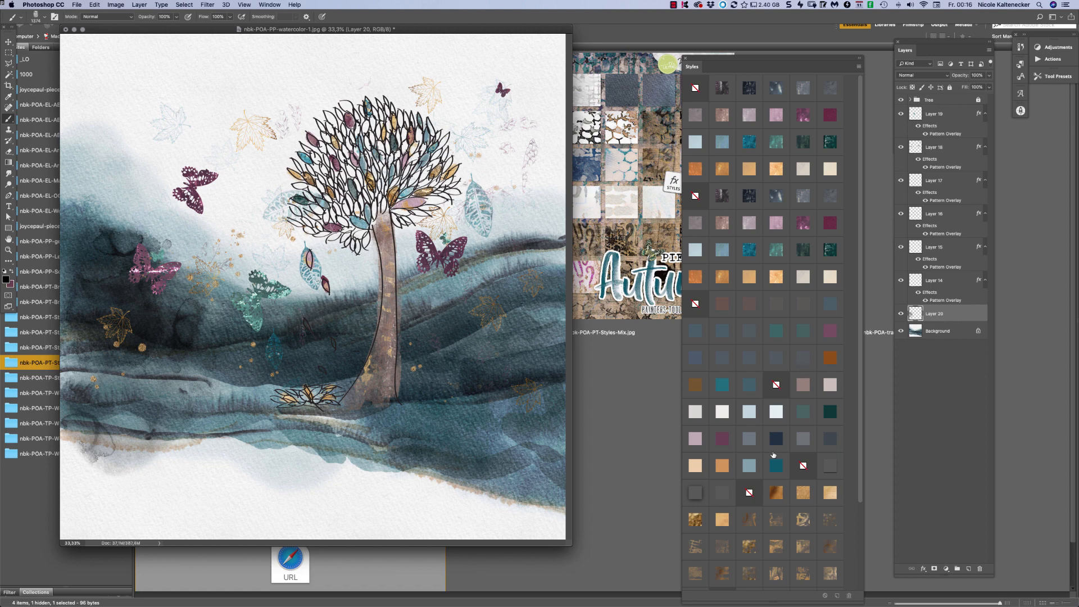
pyautogui.click(780, 494)
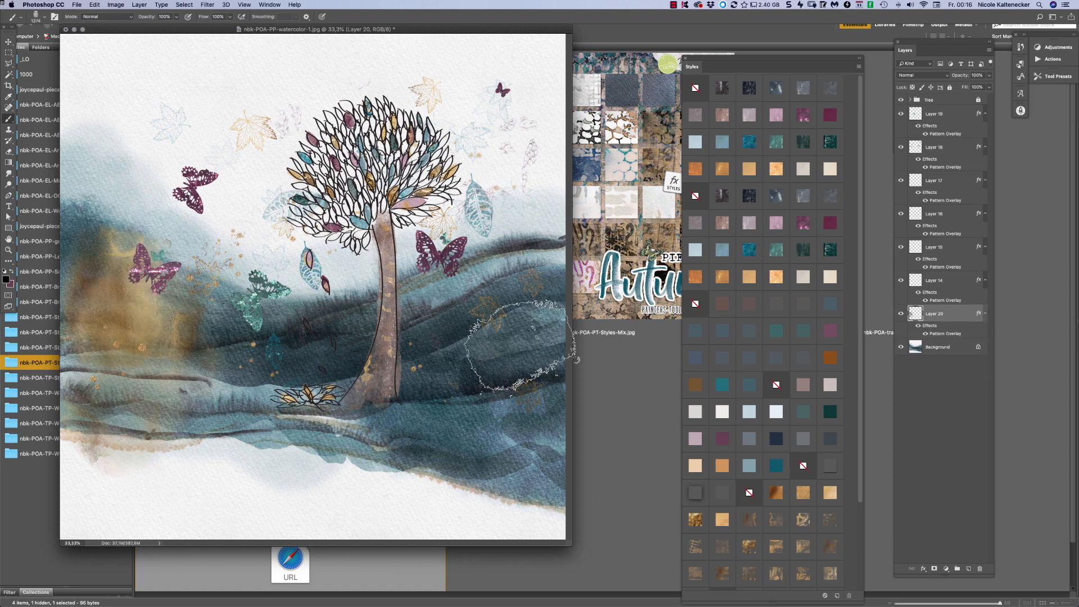
# Step: Extend the watercolor blending to the right edge and upper left sky, trying a teal textured style and a solid dark color style
pyautogui.click(548, 224)
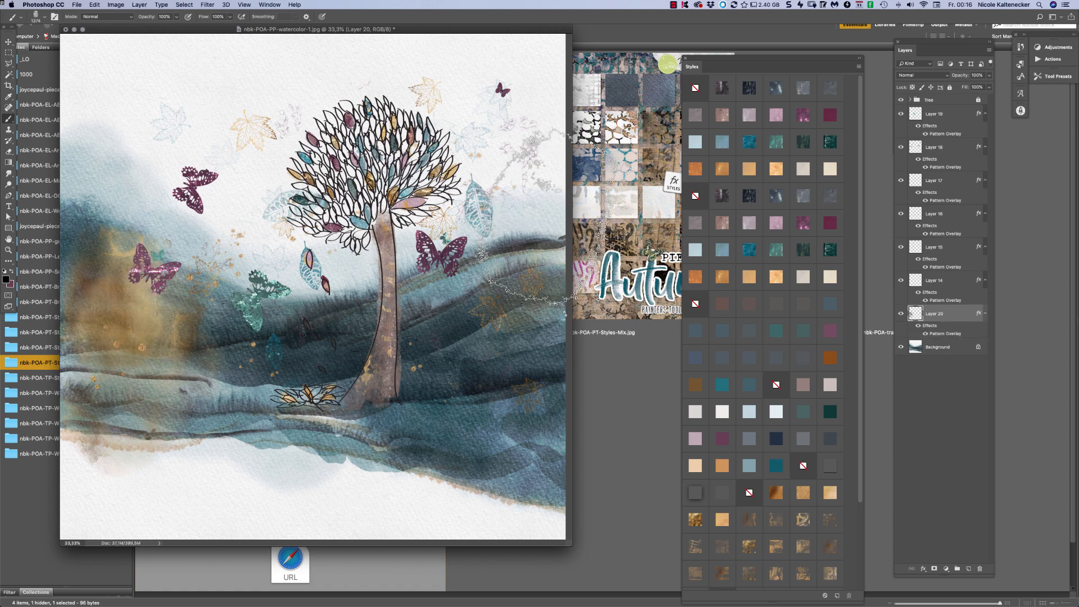
pyautogui.click(745, 245)
pyautogui.click(78, 214)
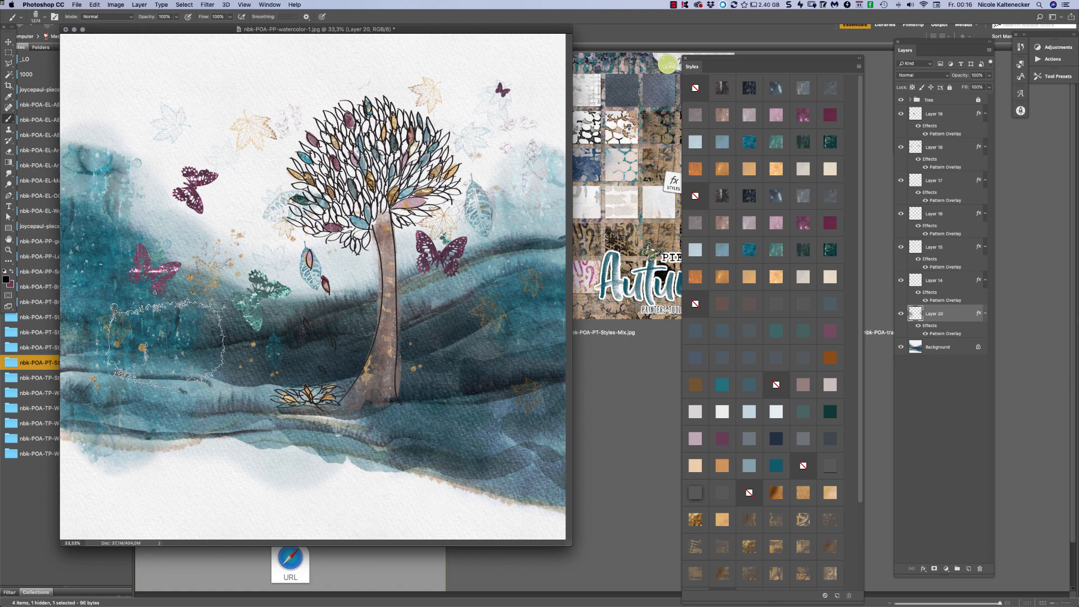
pyautogui.click(776, 384)
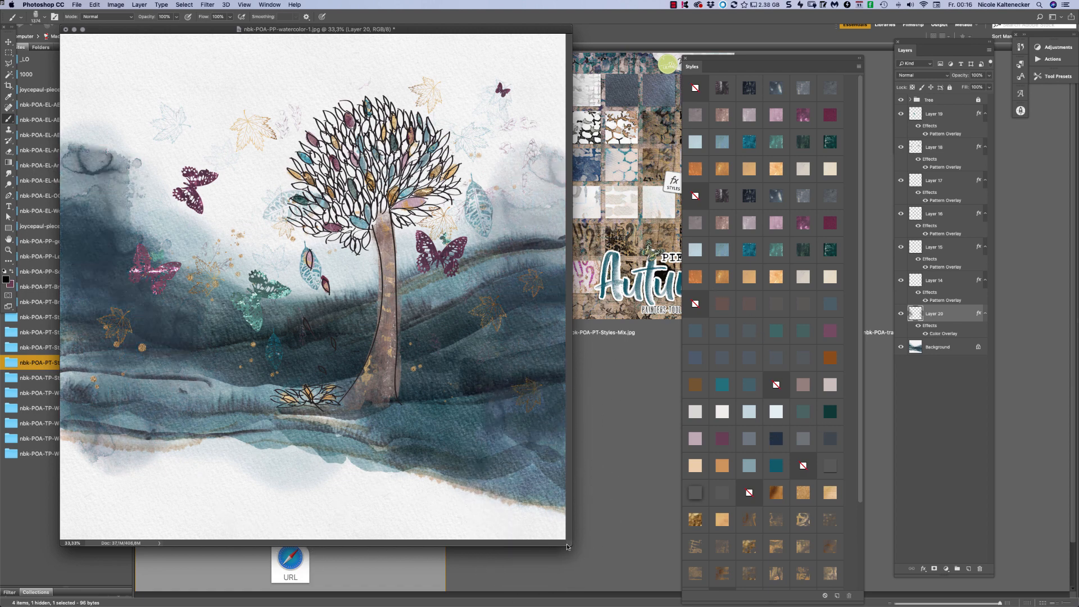
# Step: Enlarge the document window so empty space surrounds the canvas, keeping Photoshop in front of Bridge
pyautogui.moveTo(571, 544); pyautogui.dragTo(625, 579)
pyautogui.click(44, 155)
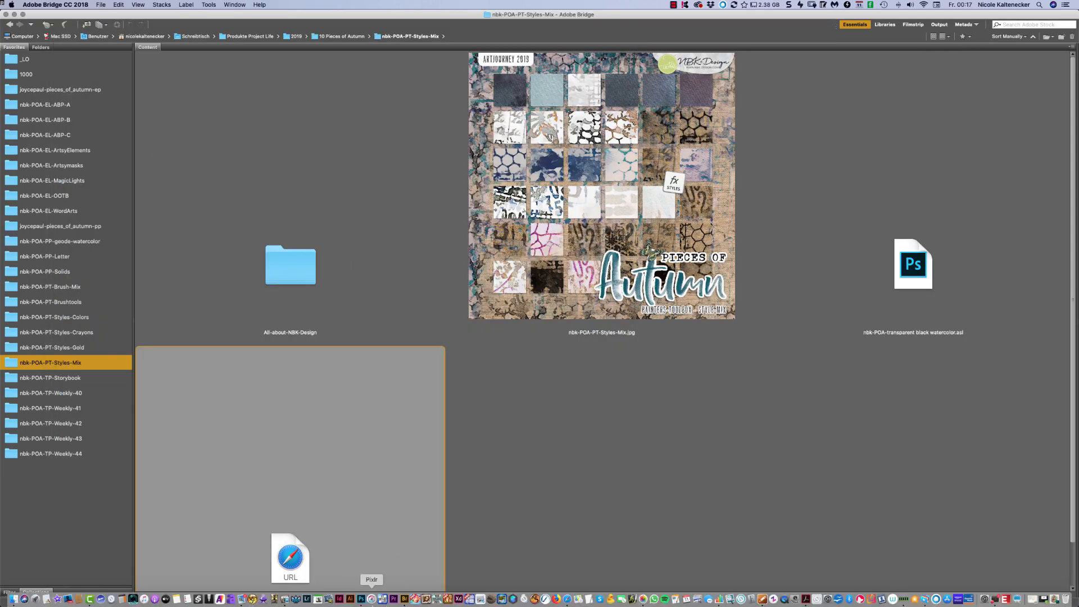
pyautogui.click(361, 599)
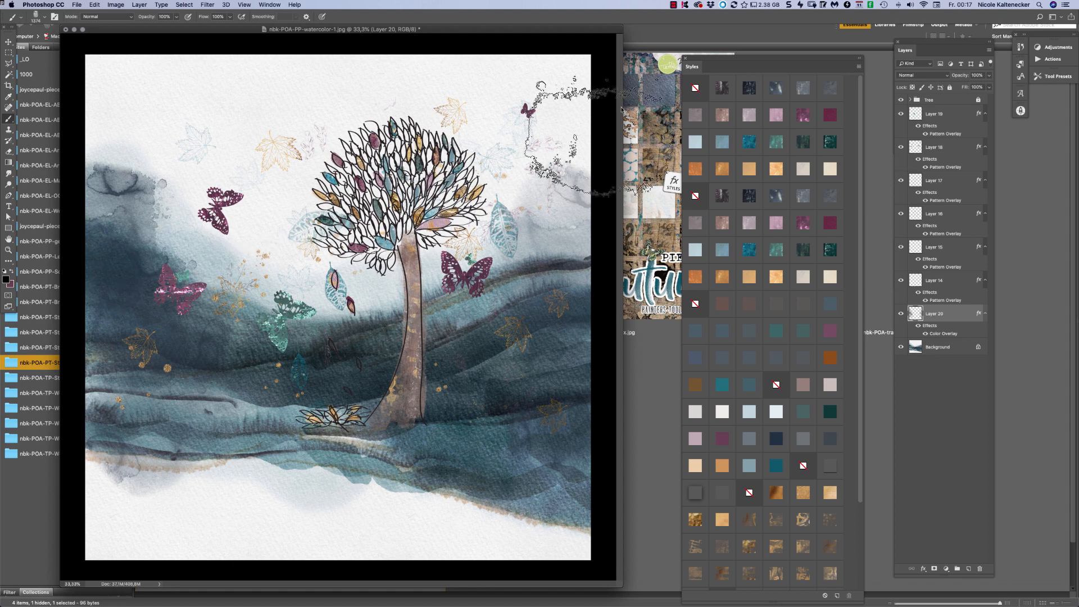
# Step: Try the dark distressed and dark blue speckled pattern styles on Layer 20
pyautogui.click(751, 195)
pyautogui.click(722, 199)
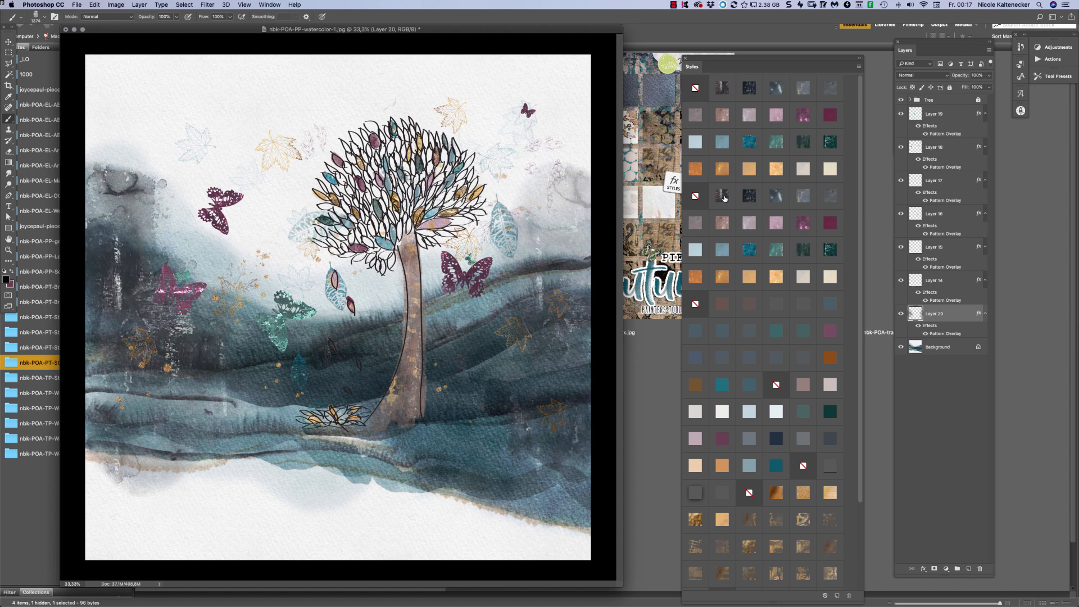
pyautogui.click(742, 202)
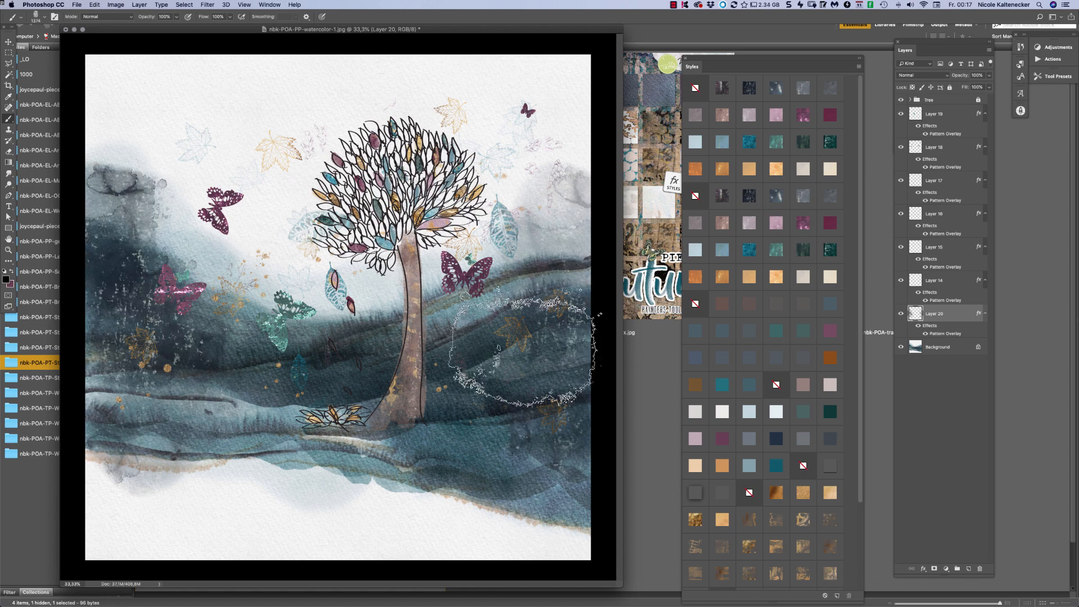
# Step: Clear all paint from Layer 20 and paint fresh watercolor blending across the lower hills on both sides of the trunk
pyautogui.press('super+a')
pyautogui.press('BackSpace')
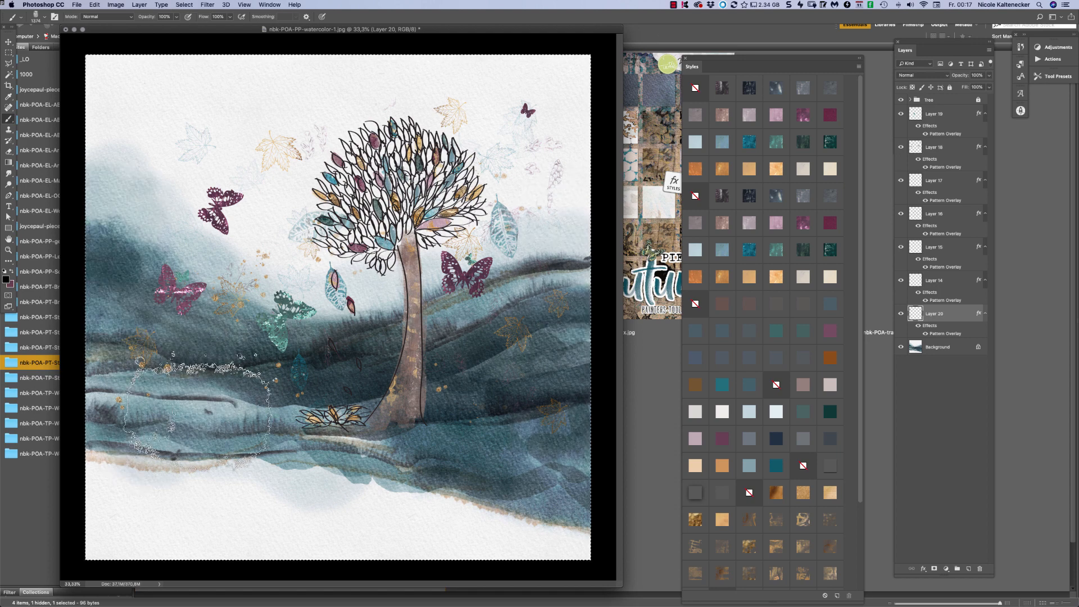
pyautogui.click(167, 386)
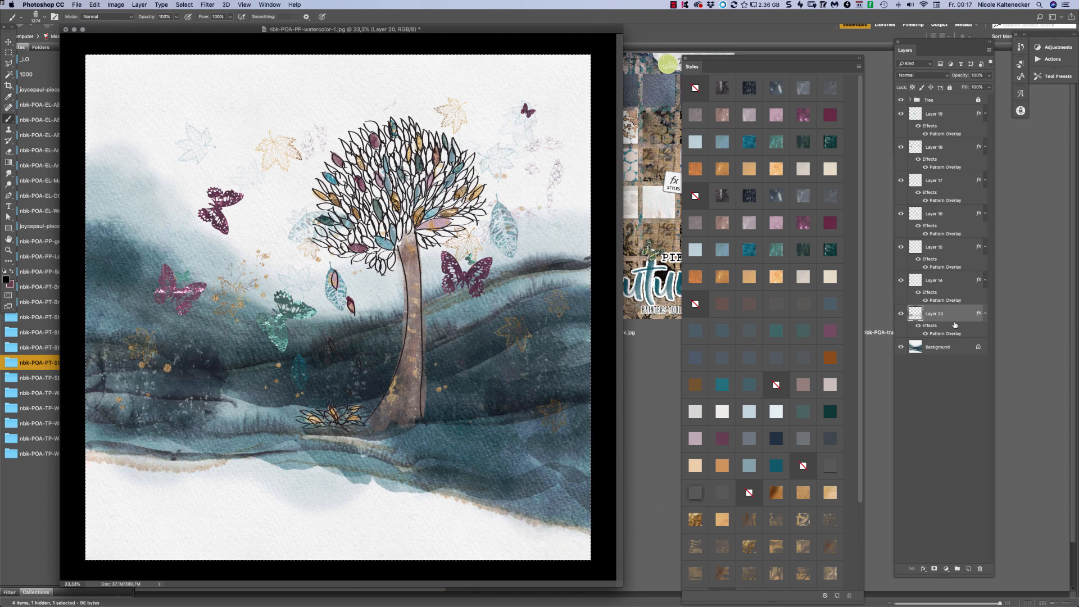
# Step: Open Layer 20's pattern overlay settings and try the Multiply, Color Burn and Overlay blend modes
pyautogui.rightClick(952, 314)
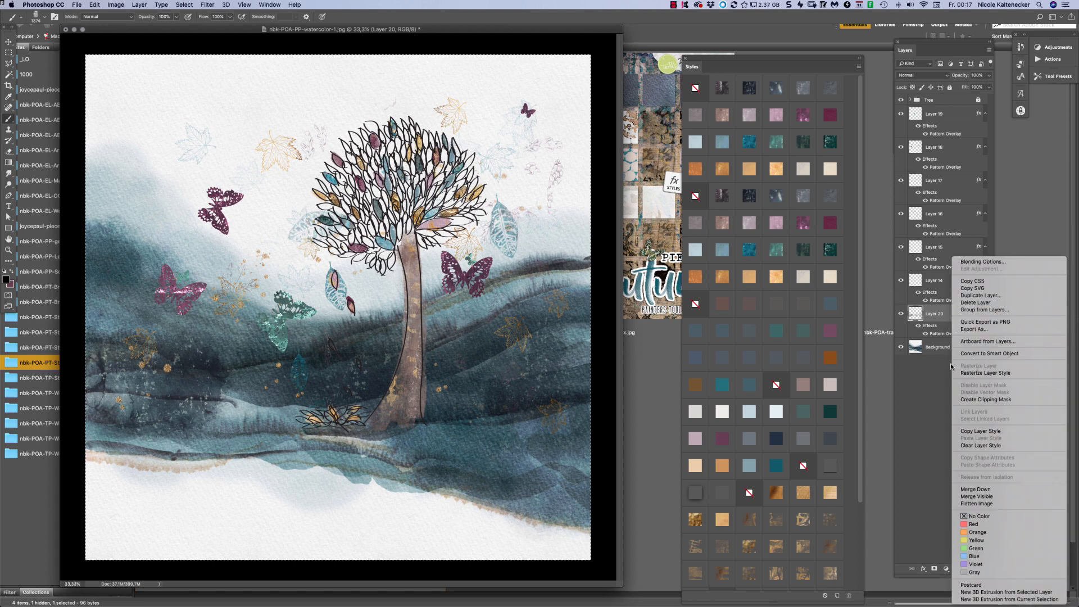
pyautogui.click(941, 336)
pyautogui.doubleClick(942, 336)
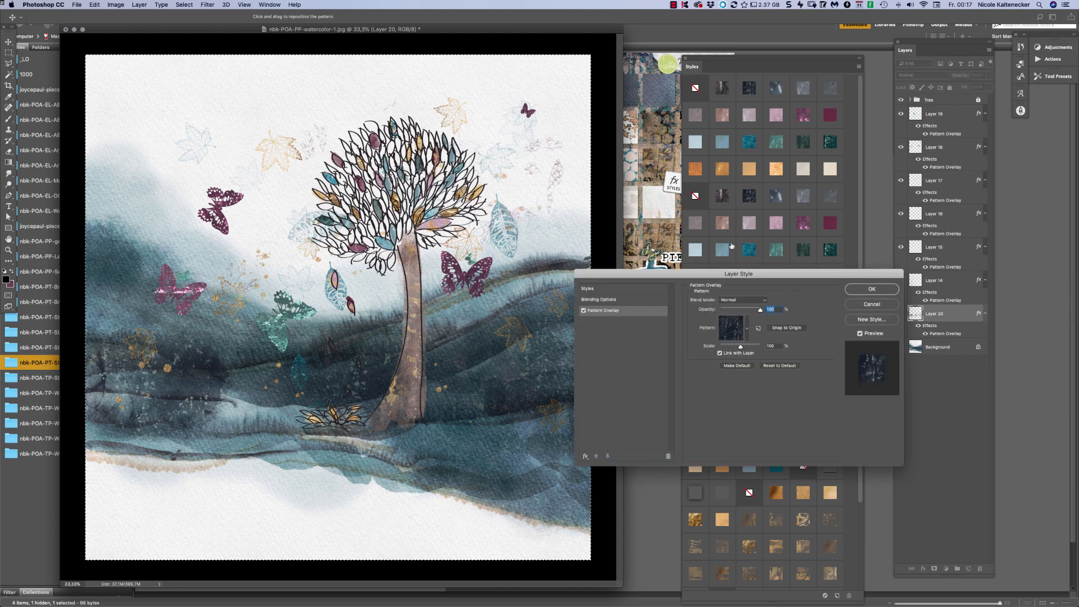
pyautogui.click(744, 299)
pyautogui.click(747, 323)
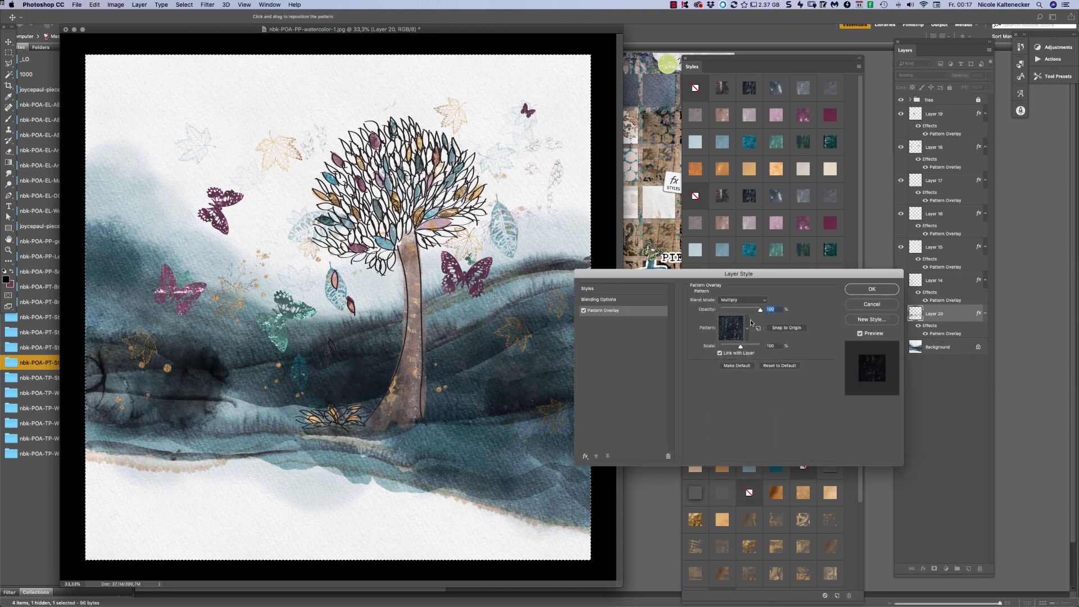
pyautogui.click(752, 304)
pyautogui.click(752, 305)
pyautogui.click(752, 303)
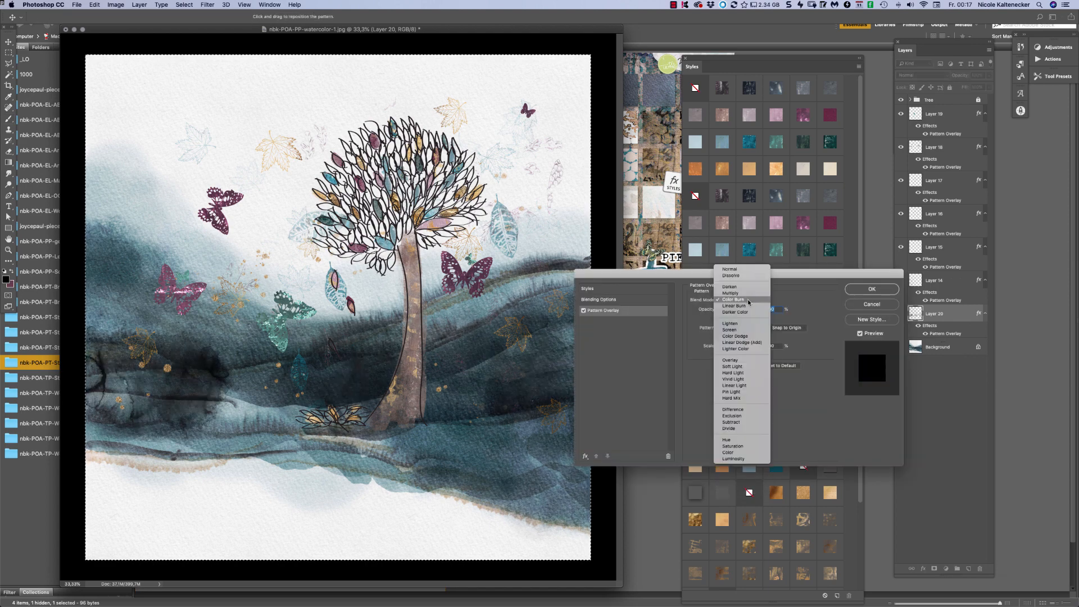
pyautogui.click(744, 360)
# Step: Set Layer 20's fill opacity to 0% in the blending options and return to the pattern overlay settings
pyautogui.click(599, 299)
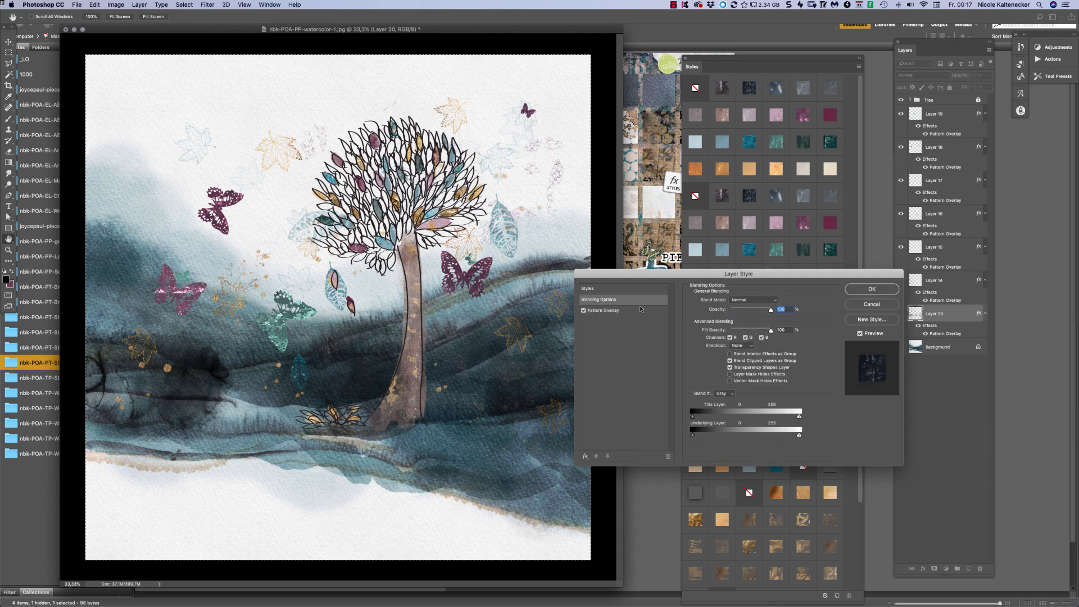
pyautogui.moveTo(773, 332); pyautogui.dragTo(728, 328)
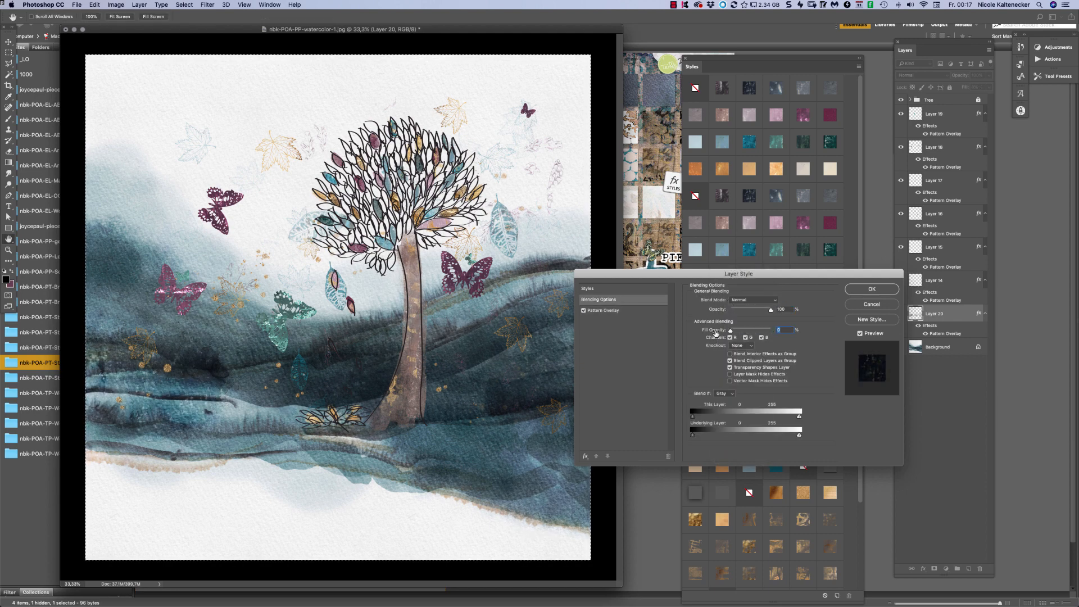
pyautogui.click(659, 313)
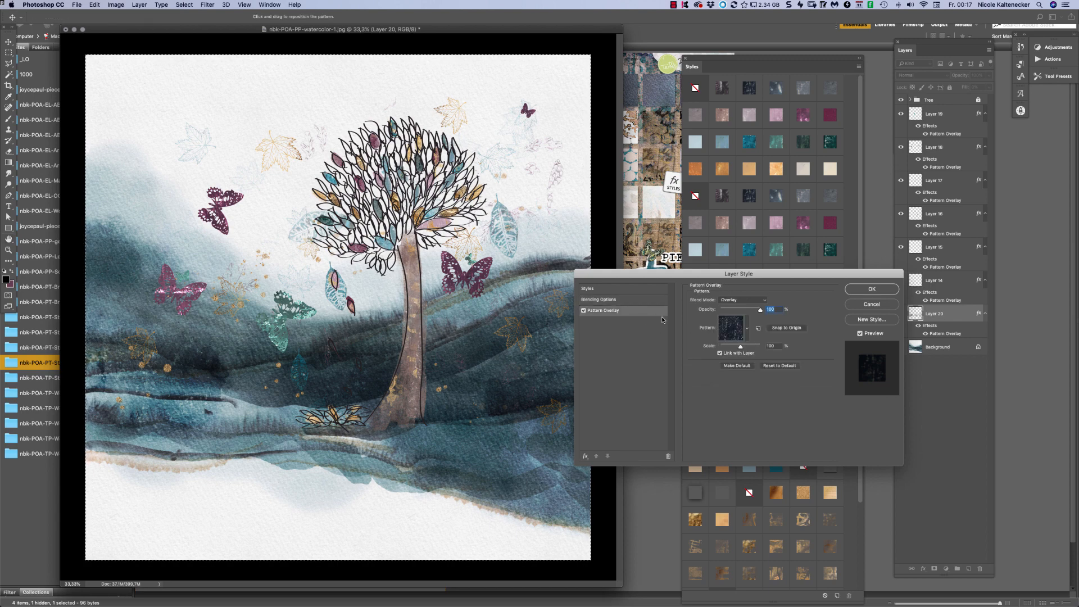
# Step: Try the Screen, Lighter Color and Linear Burn modes for the pattern overlay, then set it to Multiply and accept the layer style
pyautogui.click(742, 300)
pyautogui.click(746, 275)
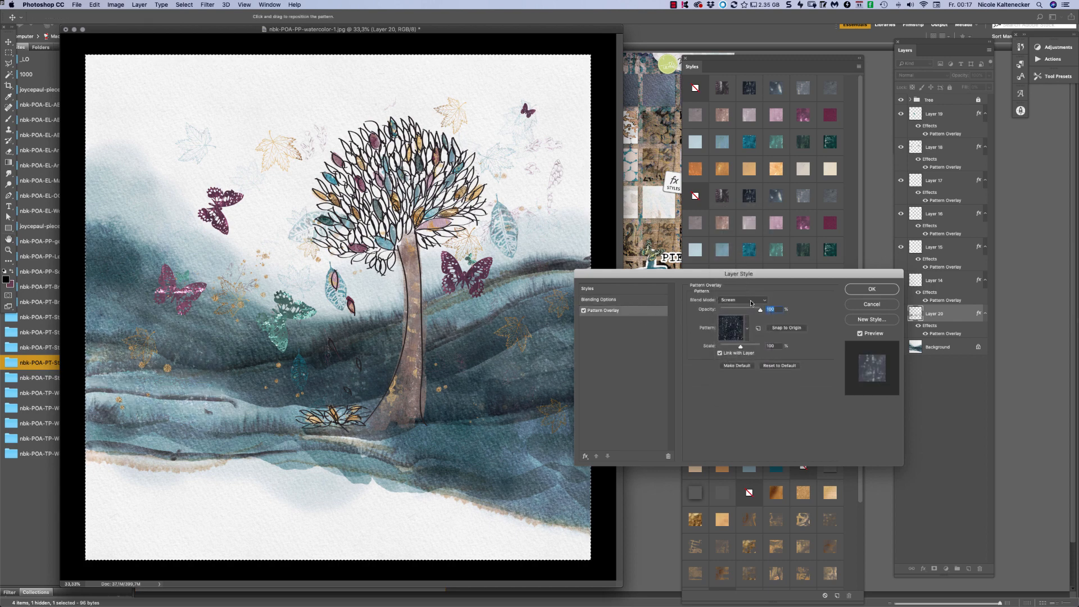
pyautogui.click(743, 299)
pyautogui.click(746, 318)
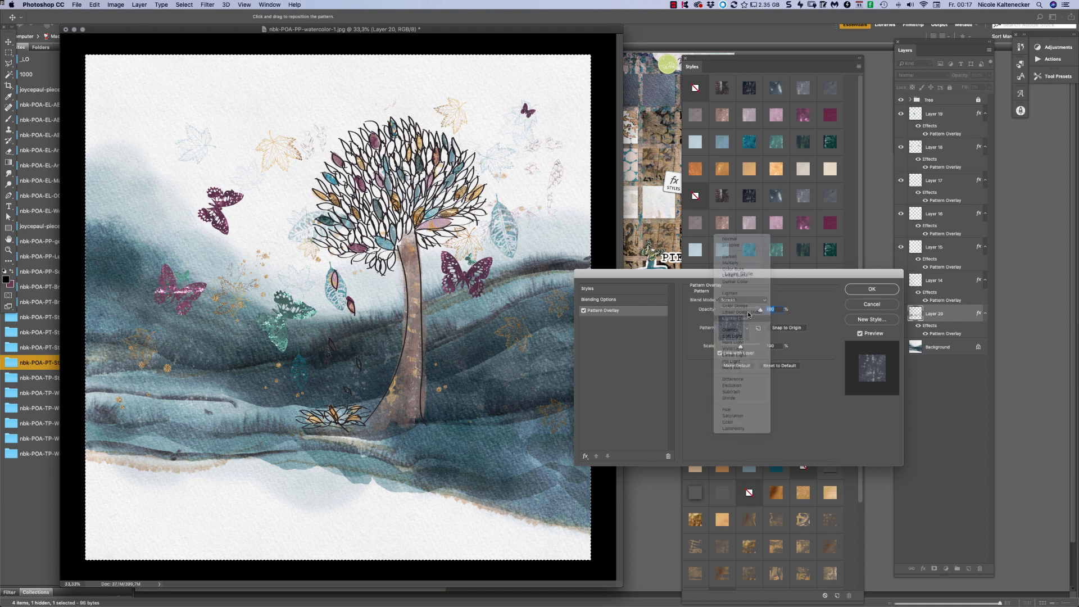
pyautogui.click(746, 301)
pyautogui.click(746, 258)
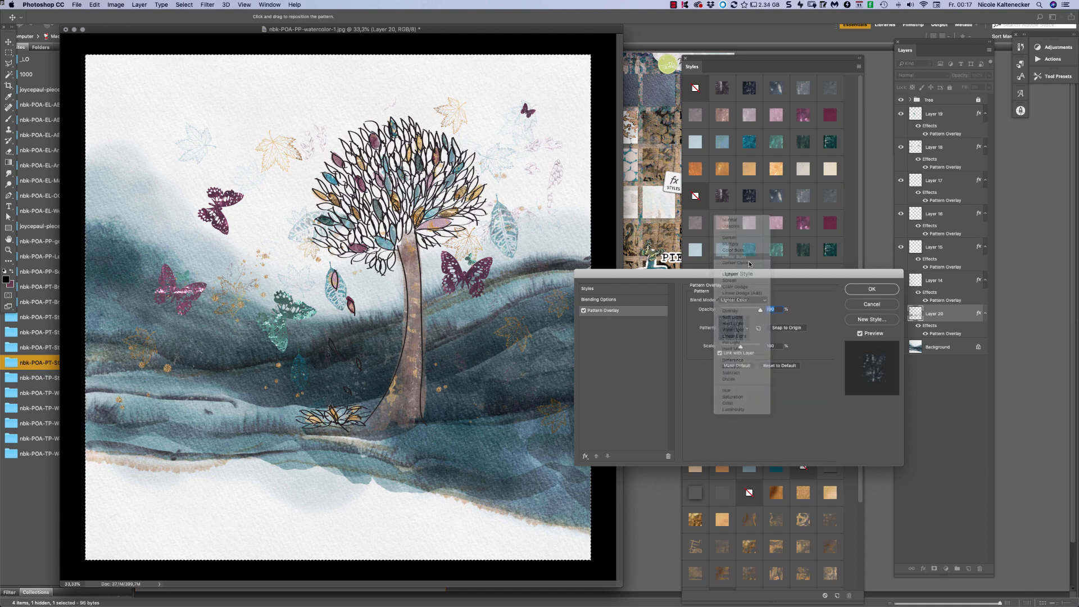
pyautogui.click(746, 301)
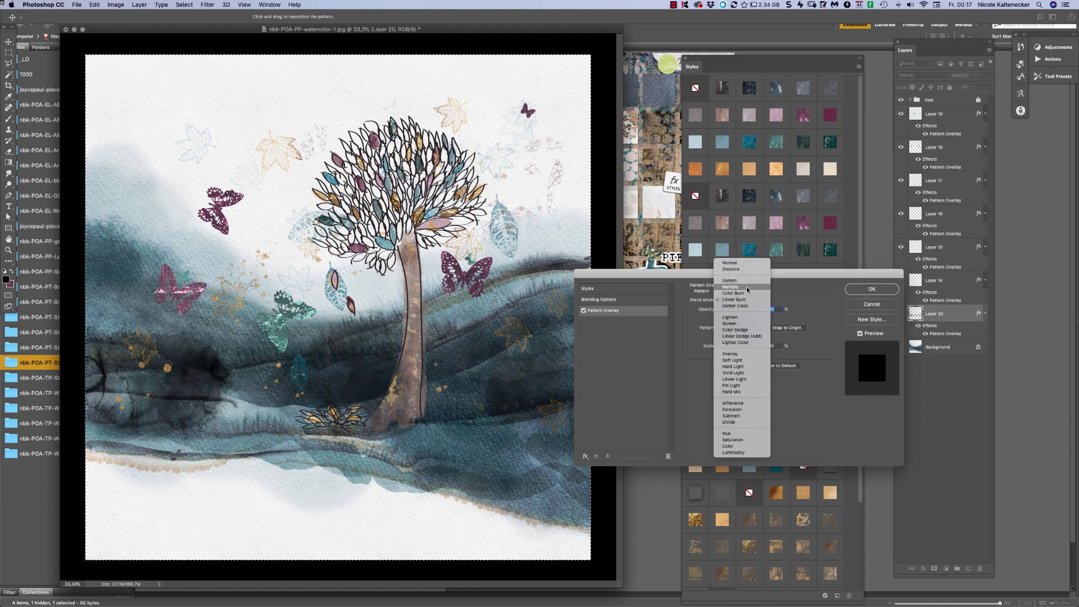
pyautogui.click(747, 287)
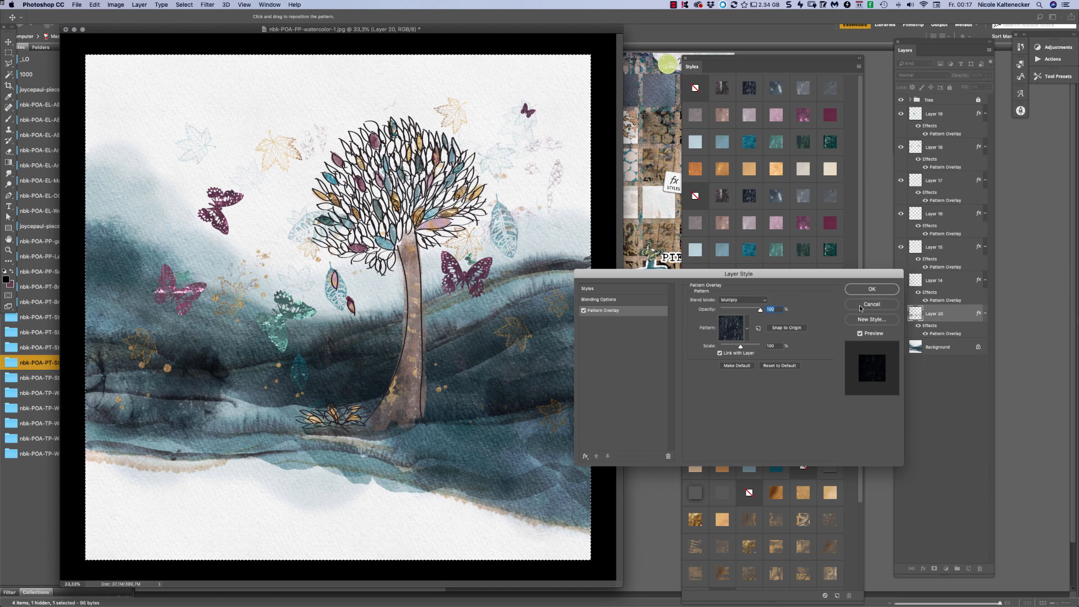
pyautogui.click(869, 289)
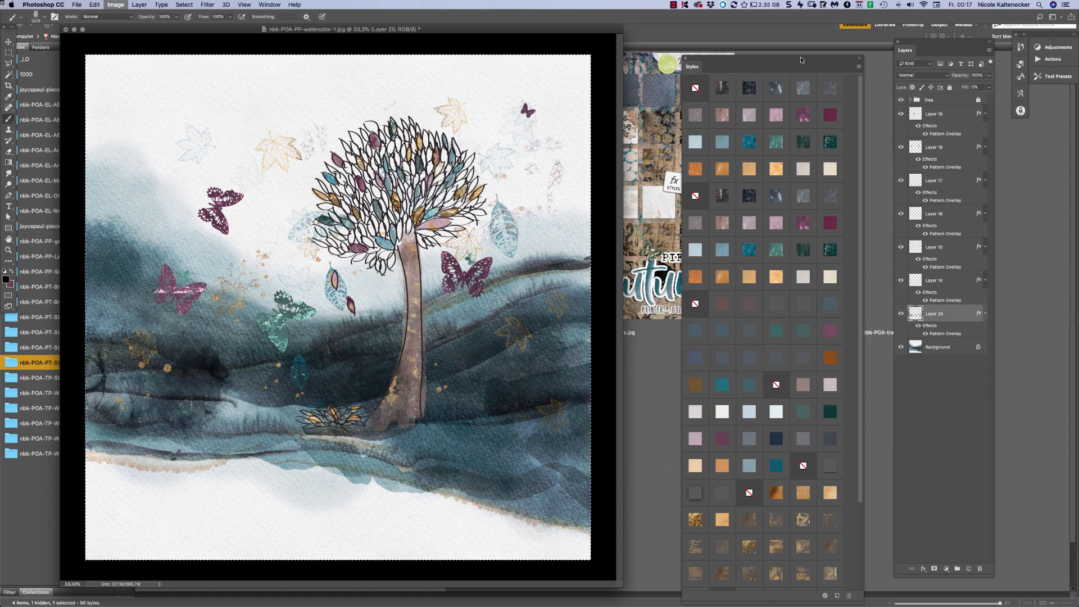
# Step: Apply an orange-gold style to Layer 20 and paint more watercolor blending over the lower right hills and the white foreground
pyautogui.click(729, 273)
pyautogui.click(502, 458)
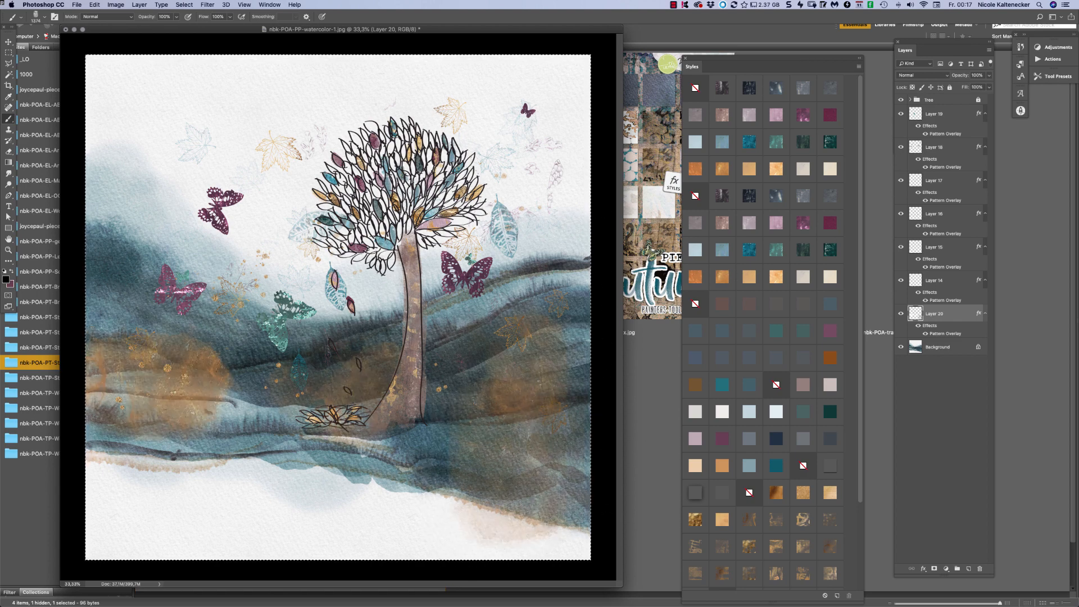
pyautogui.click(452, 509)
pyautogui.click(296, 494)
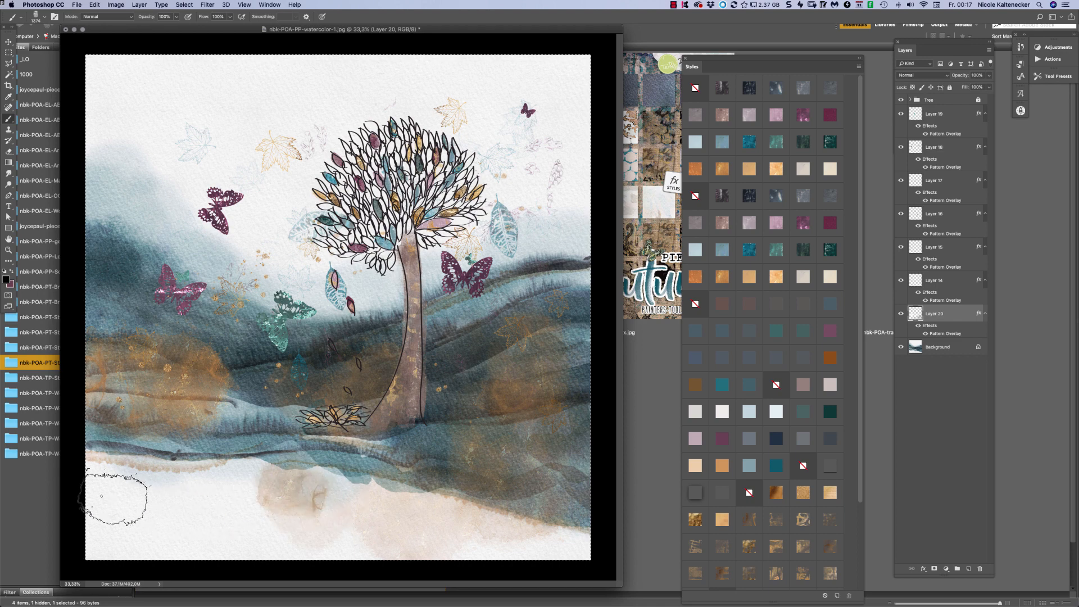
# Step: Stamp nbk-splashes4 splashes on a new layer over the hills on both sides of the tree and apply a teal pattern style
pyautogui.press('super+shift+n')
pyautogui.press('Return')
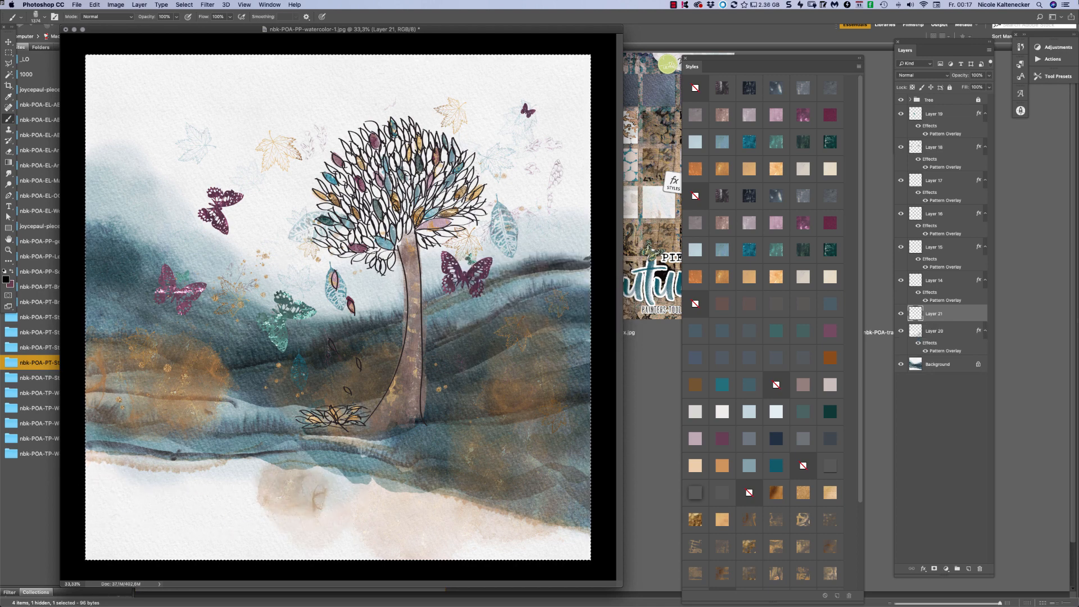
pyautogui.rightClick(378, 395)
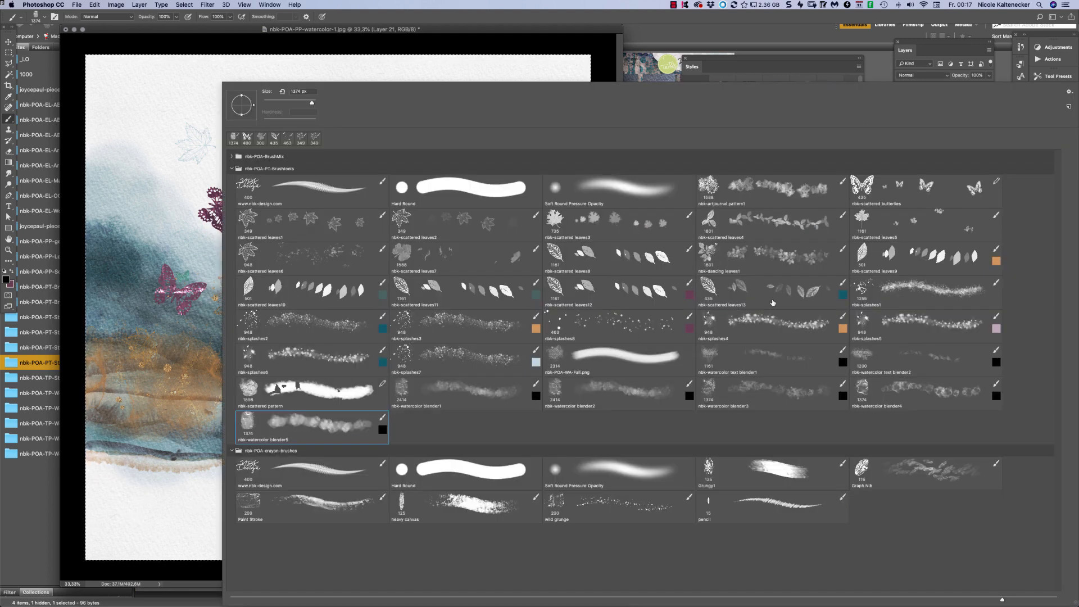
pyautogui.doubleClick(715, 319)
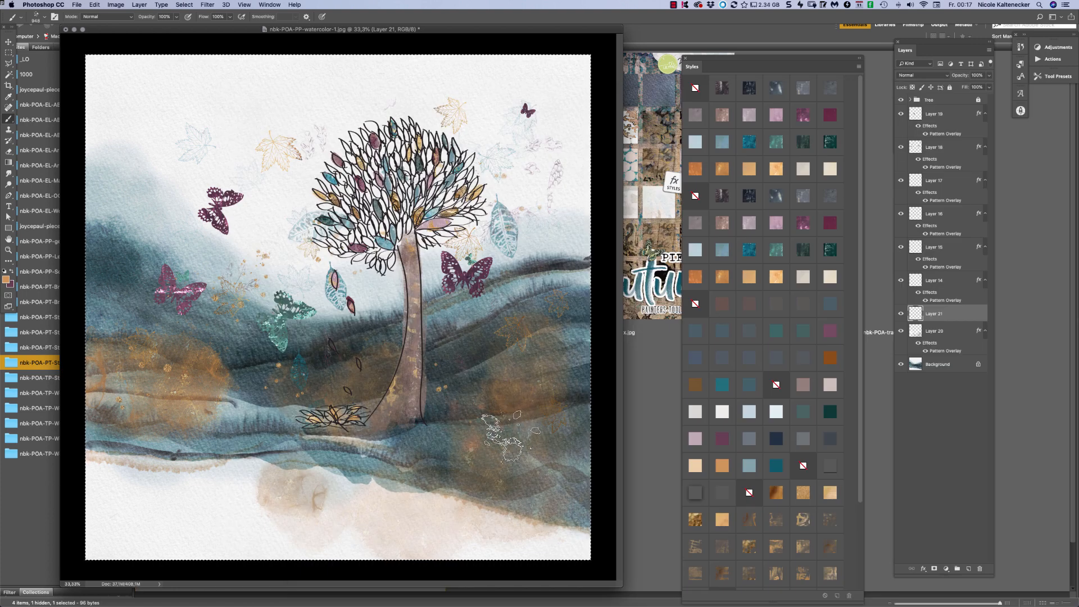
pyautogui.click(497, 402)
pyautogui.click(207, 434)
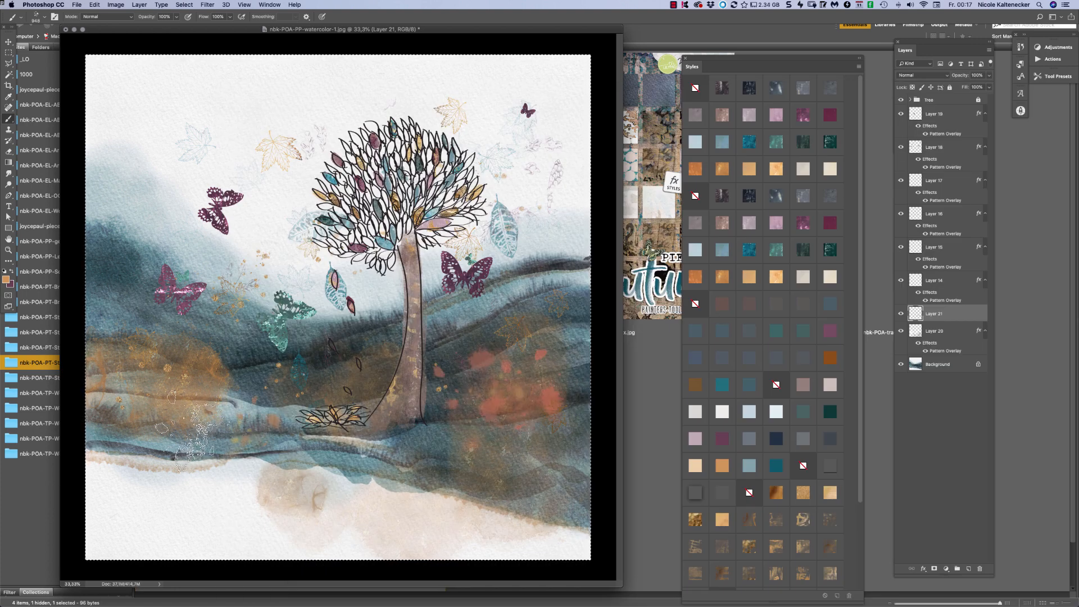
pyautogui.click(191, 475)
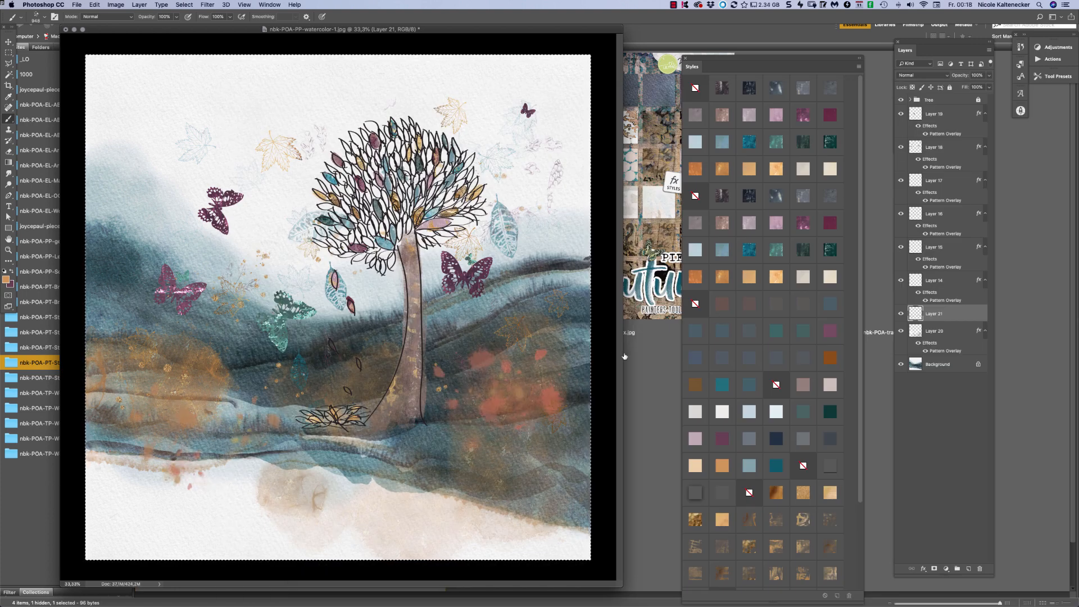
pyautogui.click(778, 277)
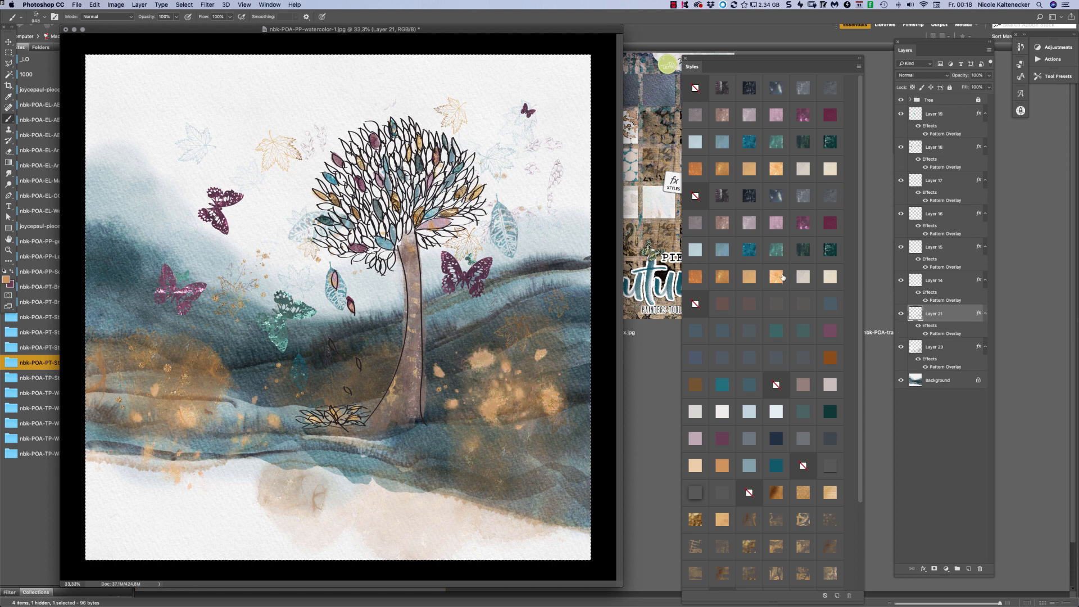
pyautogui.click(748, 143)
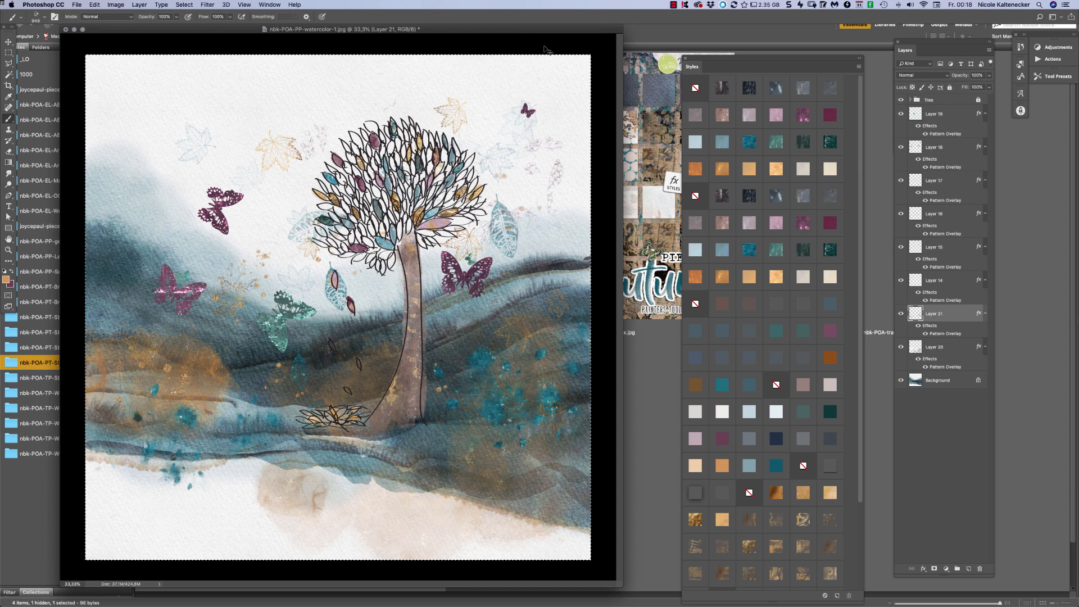
# Step: Draw orange pencil-brush lines on a new layer: stems under the splashes, short foreground strokes and long curves across the sky
pyautogui.press('super+shift+n')
pyautogui.press('Return')
pyautogui.rightClick(416, 341)
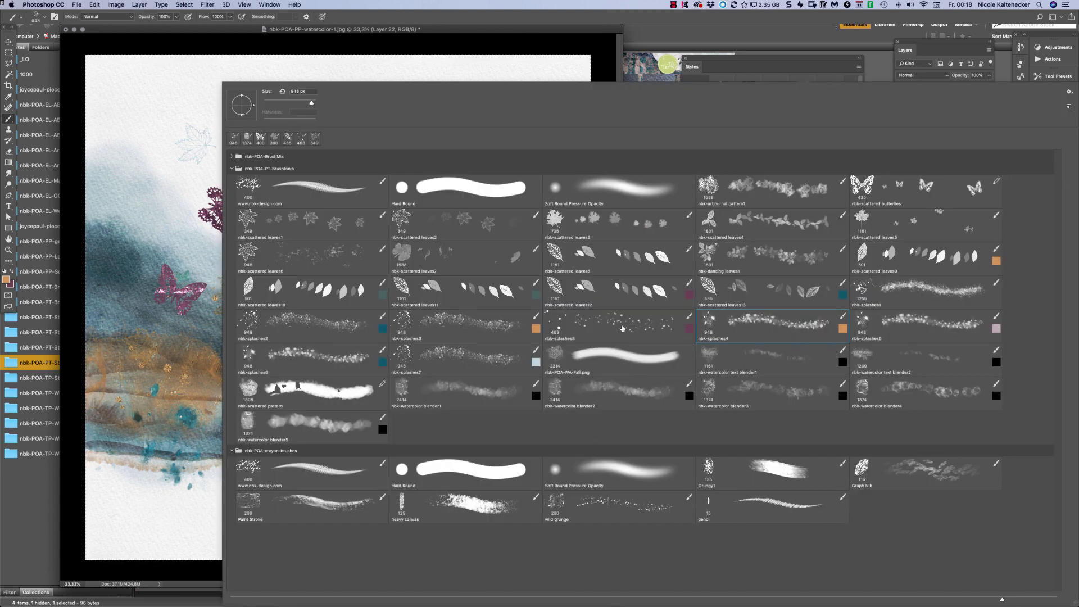
pyautogui.click(753, 509)
pyautogui.press('Return')
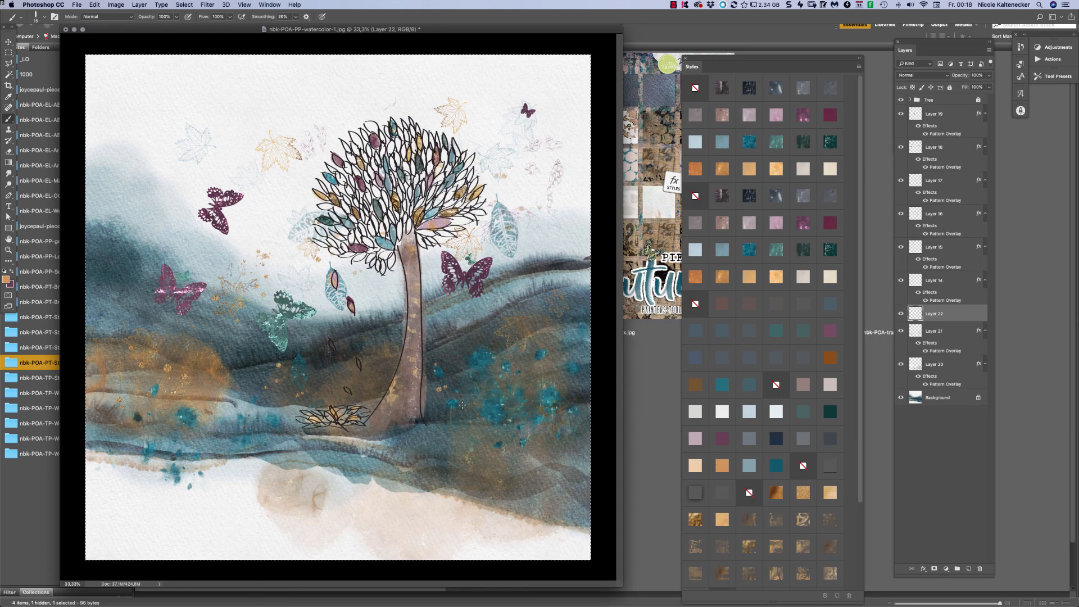
pyautogui.moveTo(479, 364)
pyautogui.mouseDown()
pyautogui.moveTo(475, 440)
pyautogui.moveTo(495, 419)
pyautogui.moveTo(496, 441)
pyautogui.mouseUp()
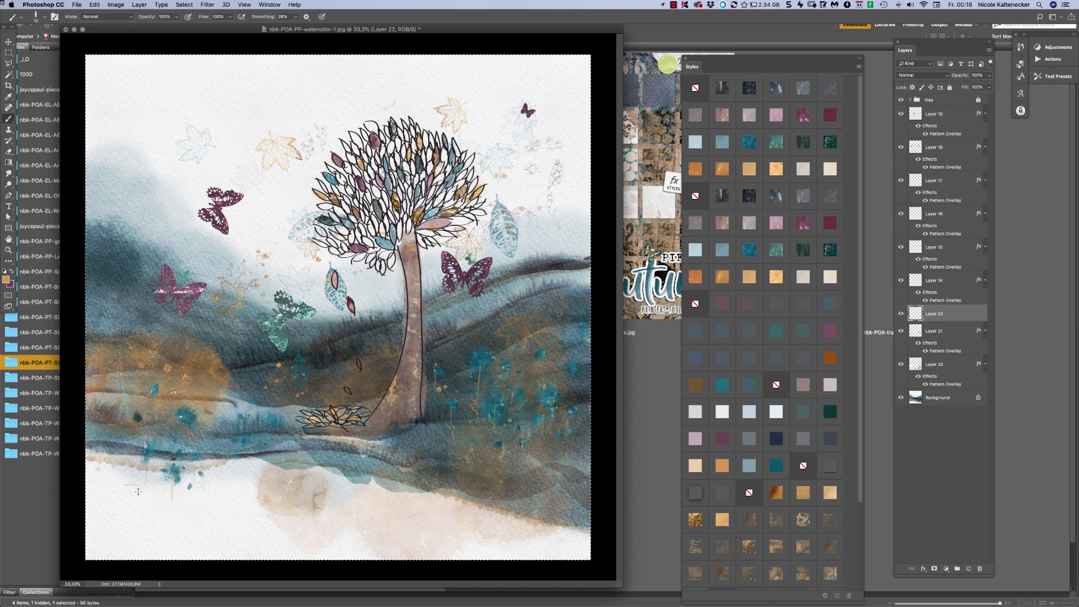
pyautogui.moveTo(179, 502)
pyautogui.mouseDown()
pyautogui.moveTo(206, 497)
pyautogui.moveTo(174, 499)
pyautogui.moveTo(181, 505)
pyautogui.mouseUp()
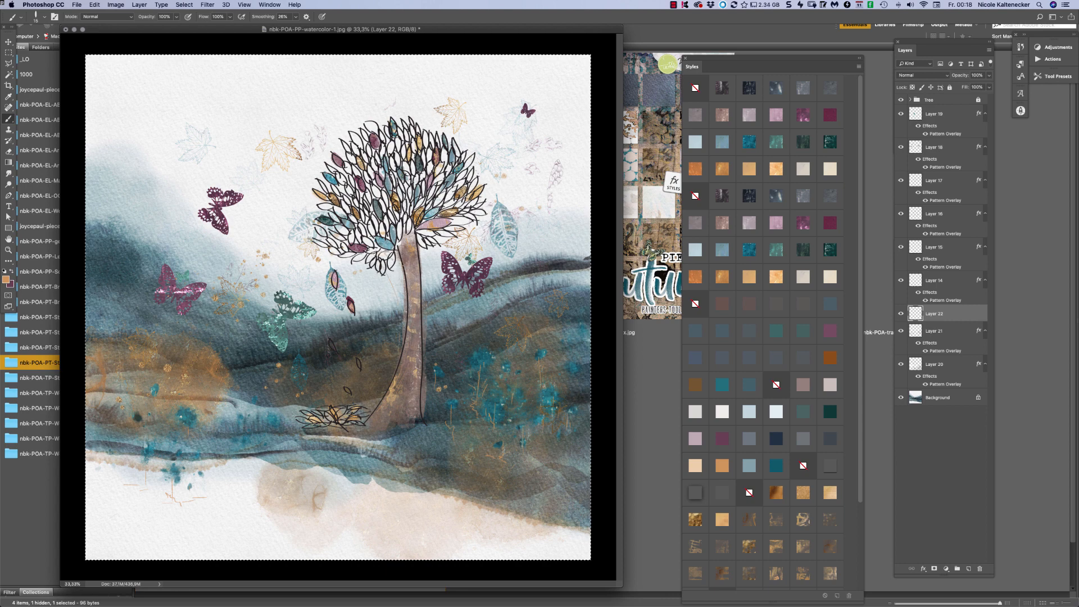
pyautogui.moveTo(357, 278)
pyautogui.mouseDown()
pyautogui.moveTo(209, 247)
pyautogui.moveTo(290, 231)
pyautogui.moveTo(465, 234)
pyautogui.moveTo(608, 165)
pyautogui.mouseUp()
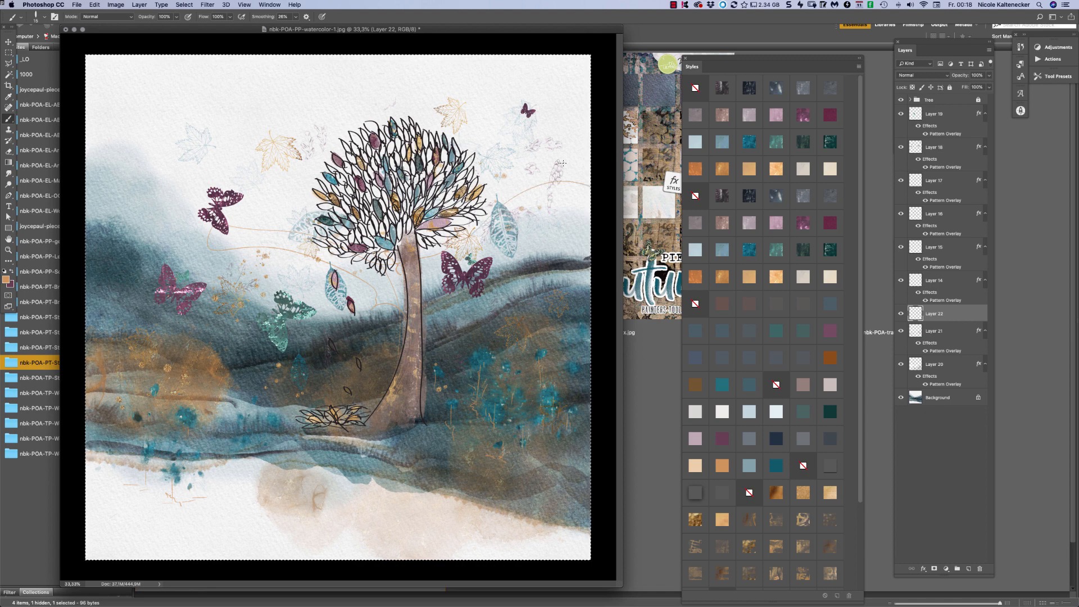
# Step: Stamp small dots on a new layer over both hills with the 463 px splashes brush, using a plum pattern style
pyautogui.press('super+shift+n')
pyautogui.press('Return')
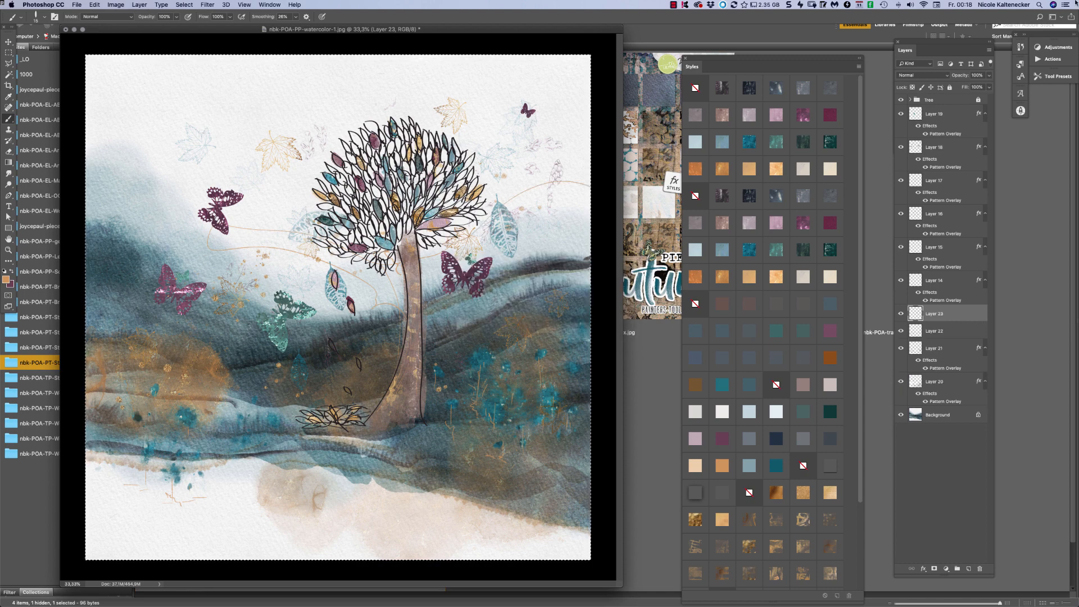
pyautogui.rightClick(466, 413)
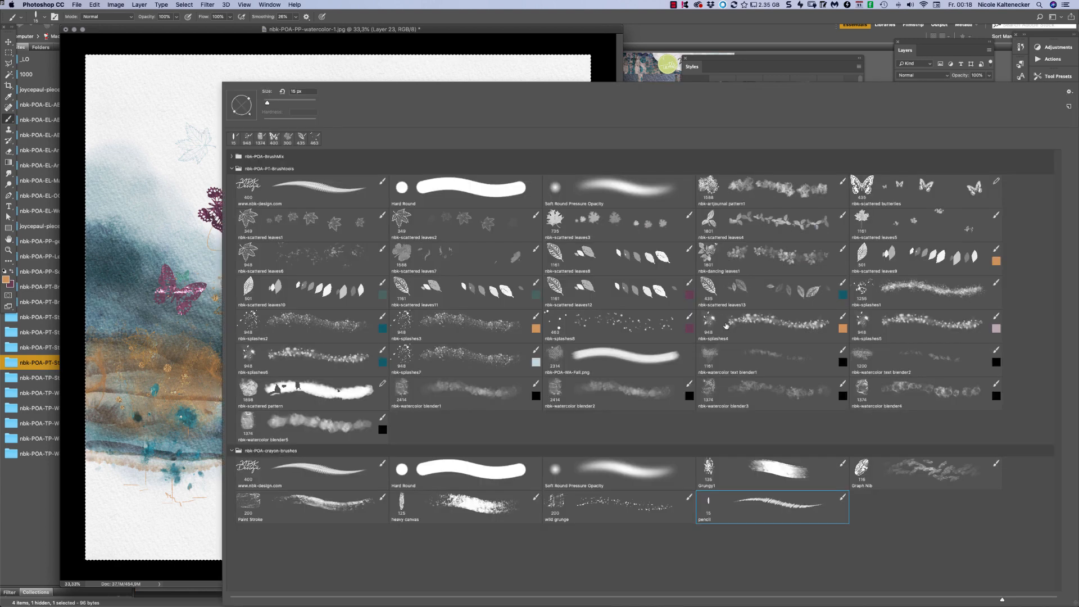
pyautogui.doubleClick(582, 318)
pyautogui.click(506, 387)
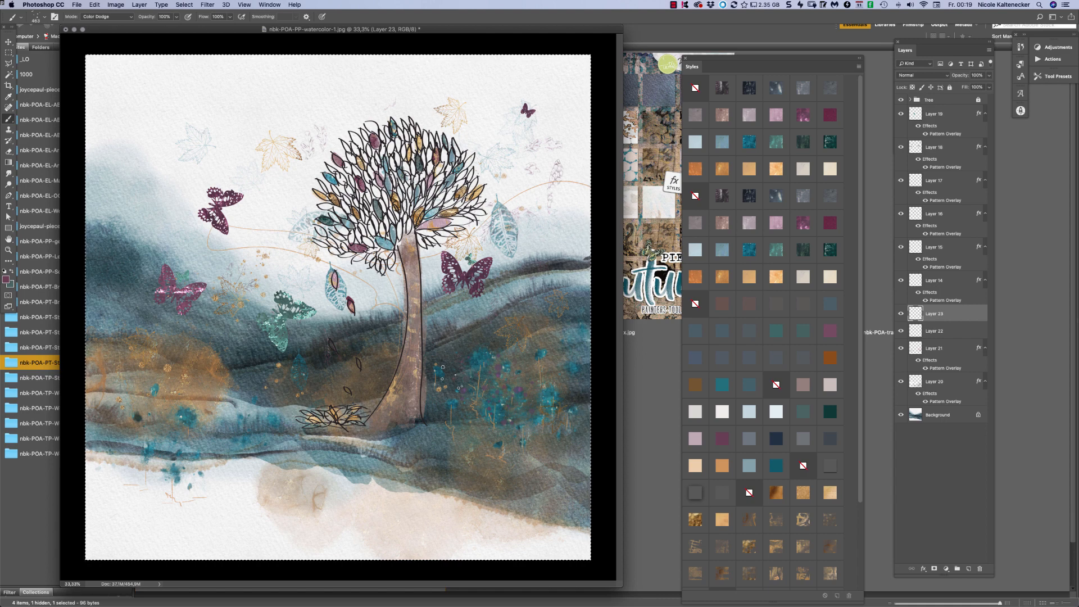
pyautogui.click(830, 115)
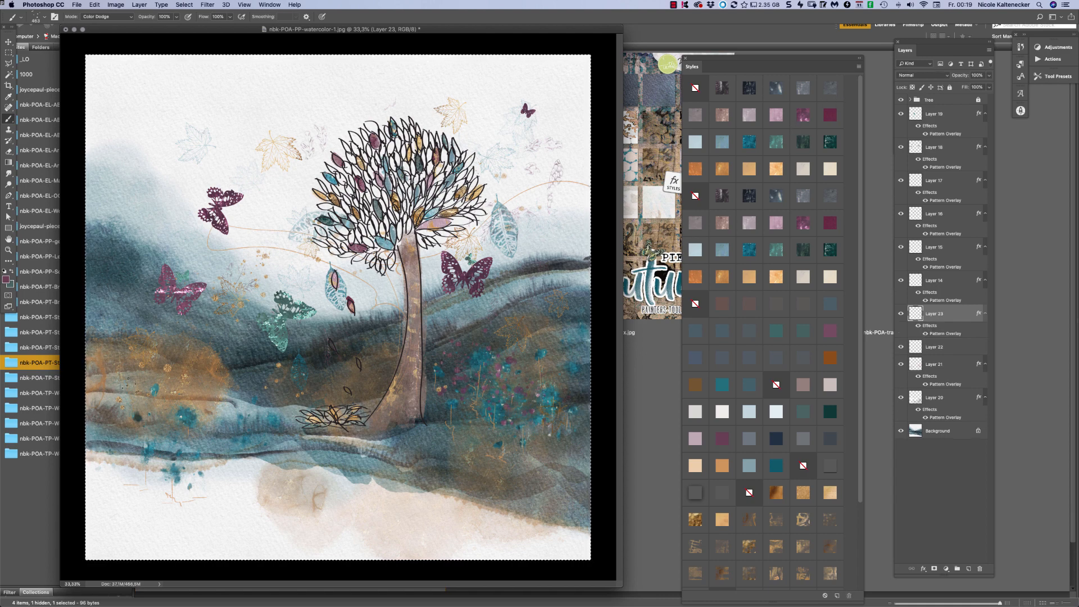
pyautogui.click(173, 404)
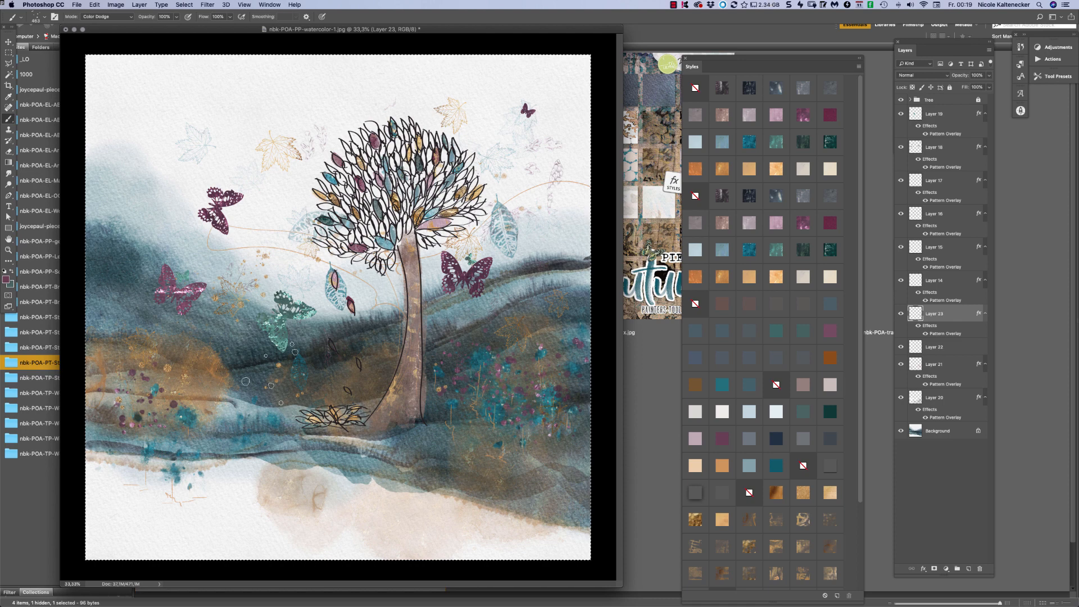
# Step: Draw pencil-brush stems on a new layer among the splashes on the hill beside the tree and apply a pattern style
pyautogui.press('super+shift+n')
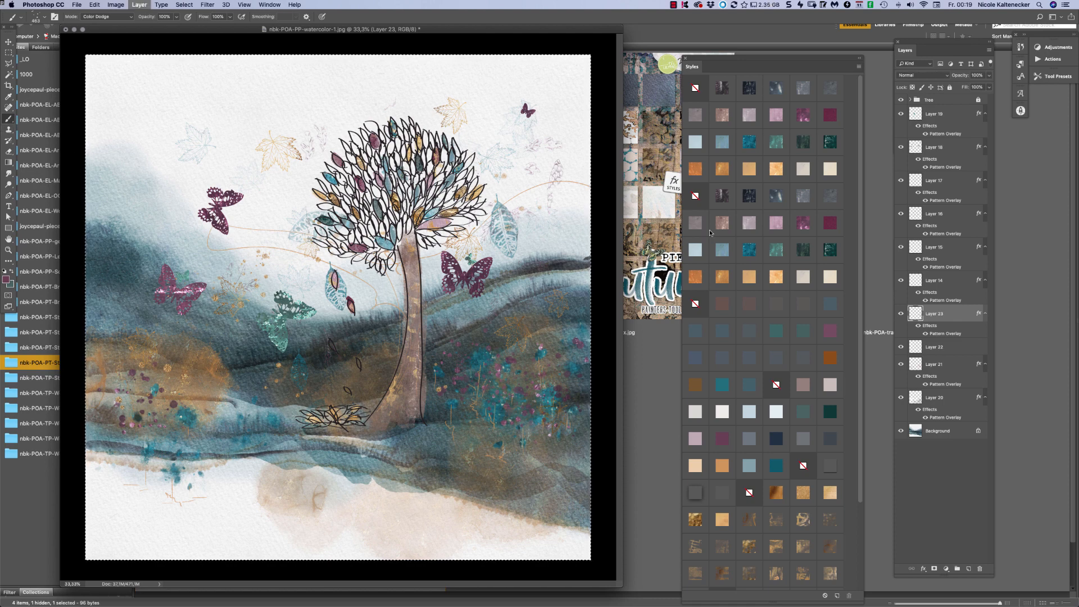
pyautogui.press('Return')
pyautogui.rightClick(447, 351)
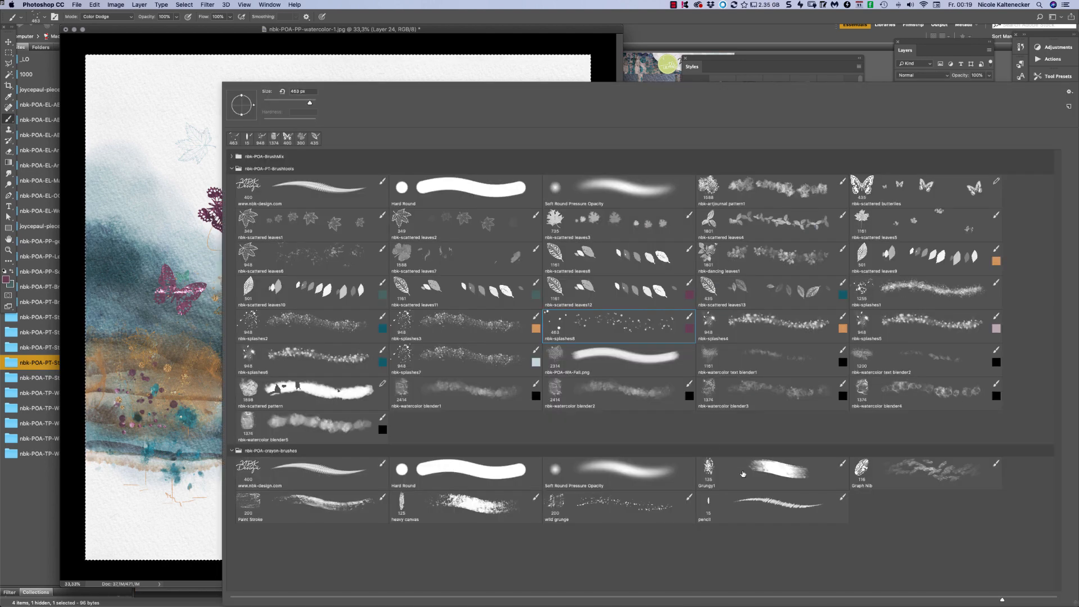
pyautogui.doubleClick(767, 501)
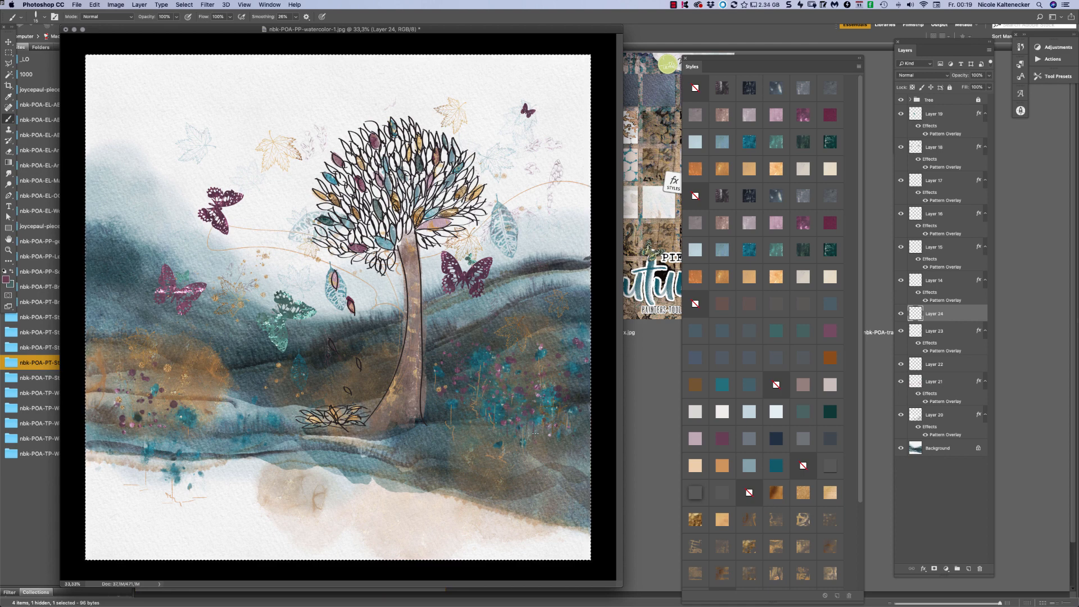
pyautogui.click(728, 218)
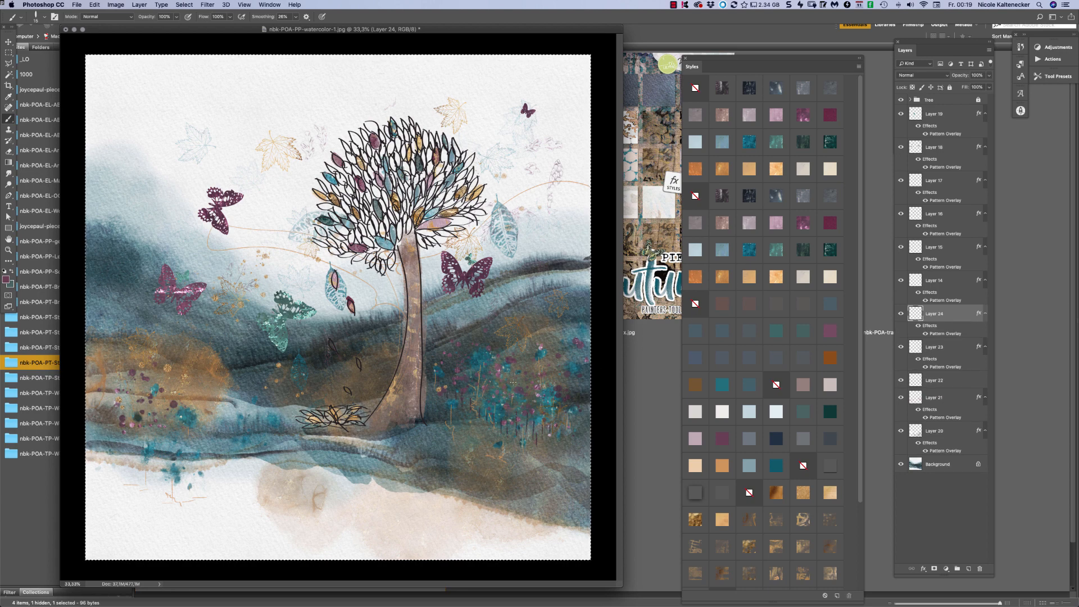
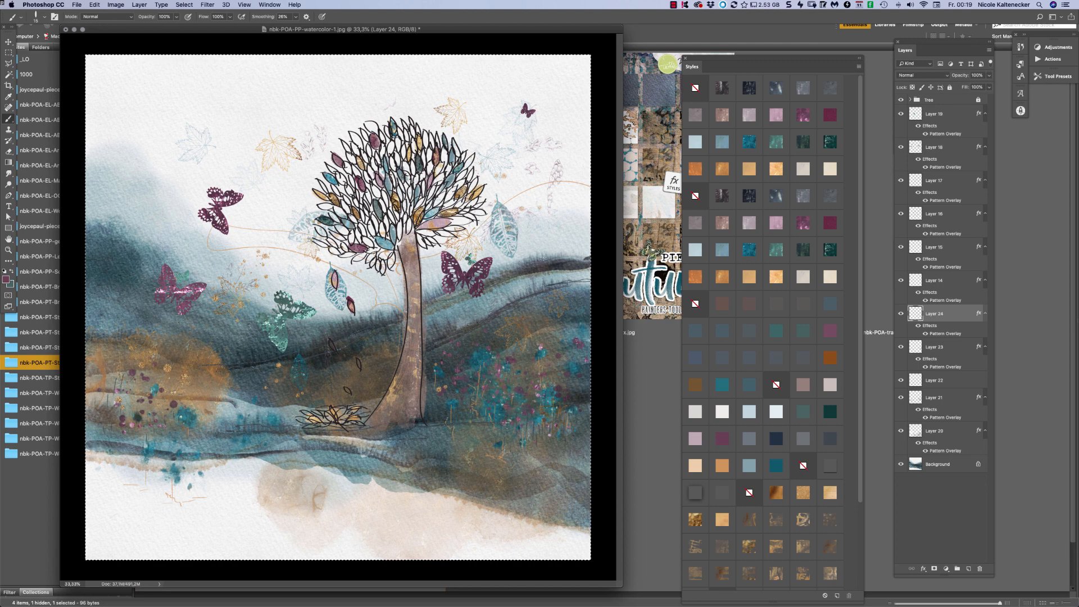
# Step: Sketch more loose pencil lines along the foreground shoreline, over the white ground and down the tree trunk
pyautogui.moveTo(362, 494)
pyautogui.mouseDown()
pyautogui.moveTo(278, 462)
pyautogui.moveTo(552, 505)
pyautogui.mouseUp()
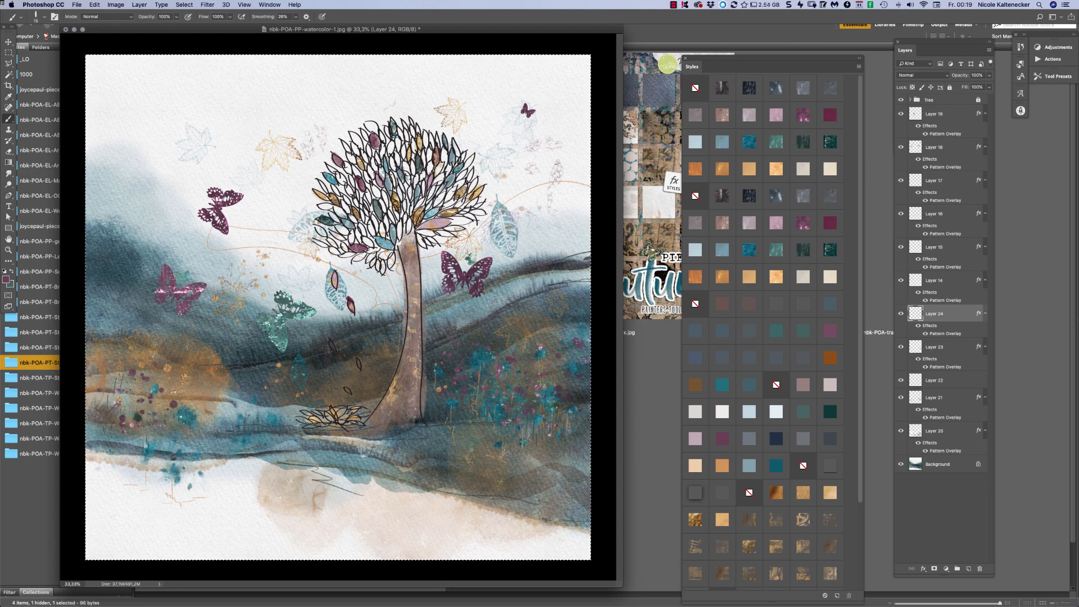
pyautogui.moveTo(298, 470); pyautogui.dragTo(131, 442)
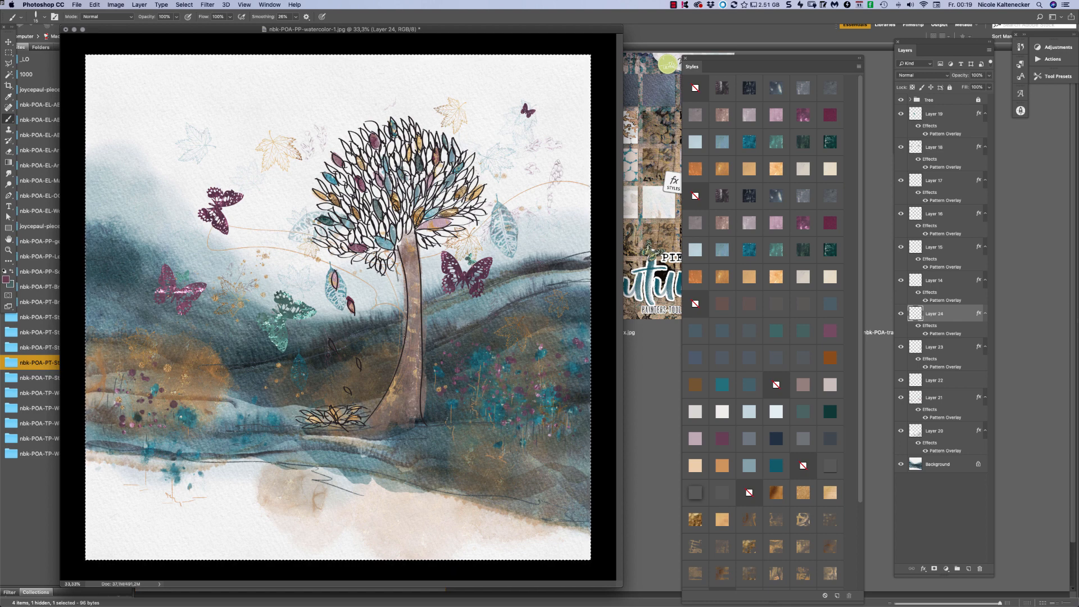
pyautogui.moveTo(401, 282); pyautogui.dragTo(408, 324)
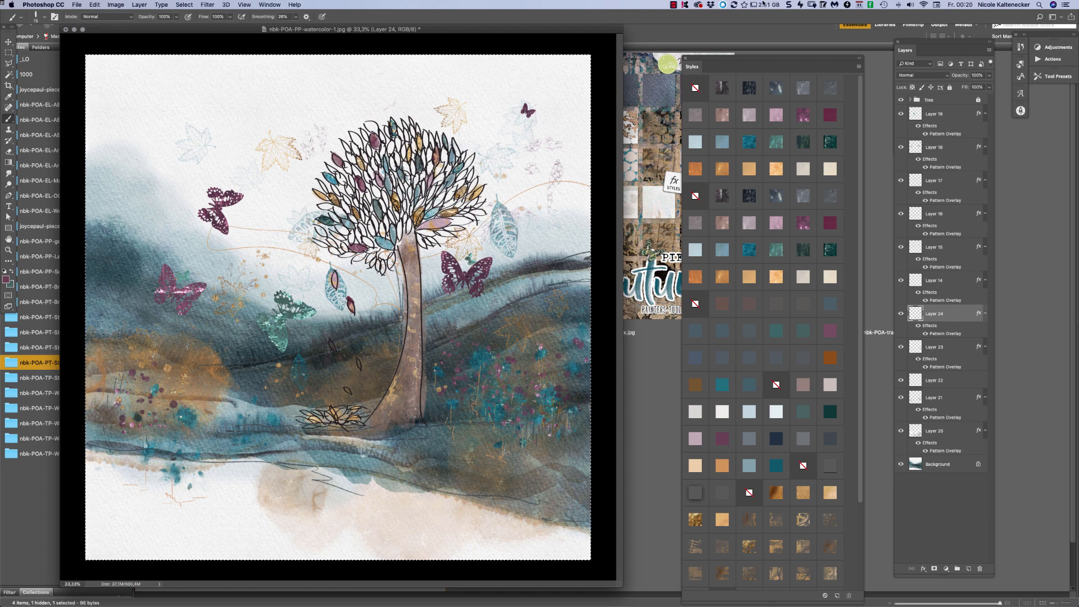
# Step: Stamp nbk-splashes7 splashes over the tree crown on a new layer
pyautogui.rightClick(547, 310)
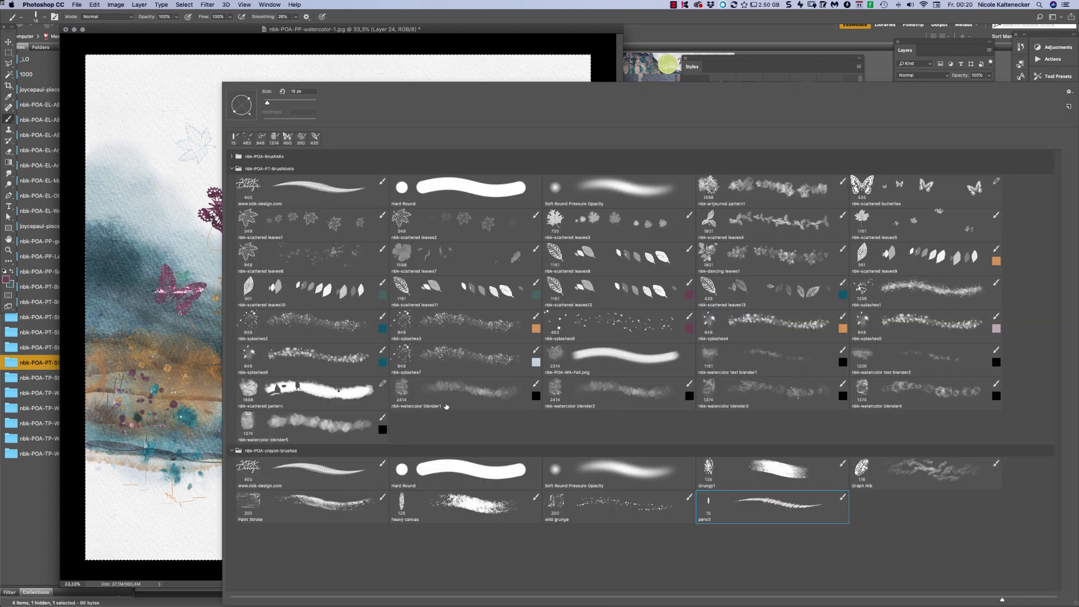
pyautogui.doubleClick(442, 358)
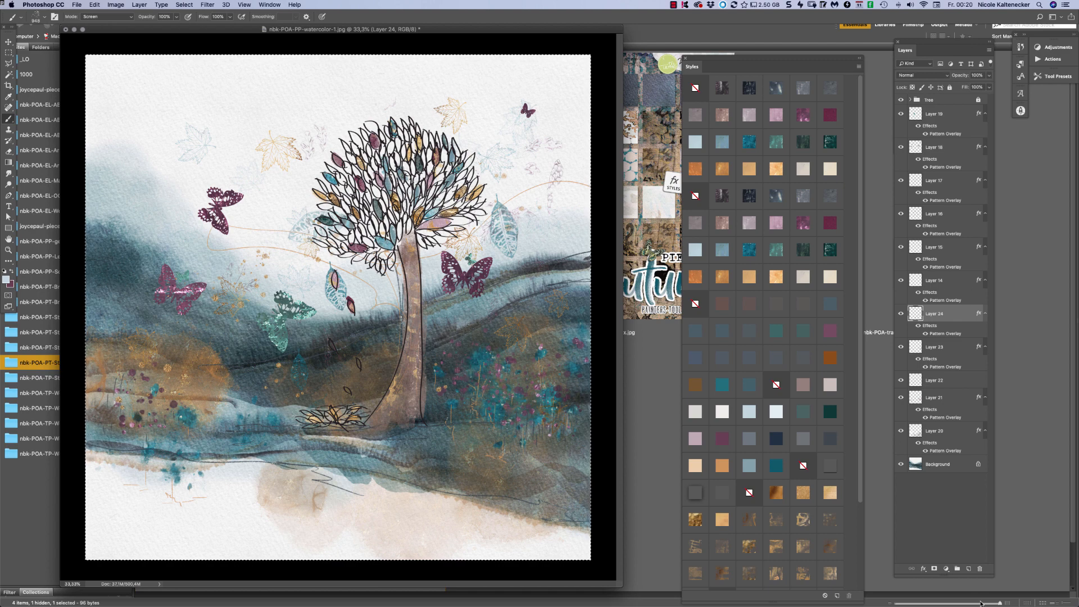
pyautogui.click(969, 569)
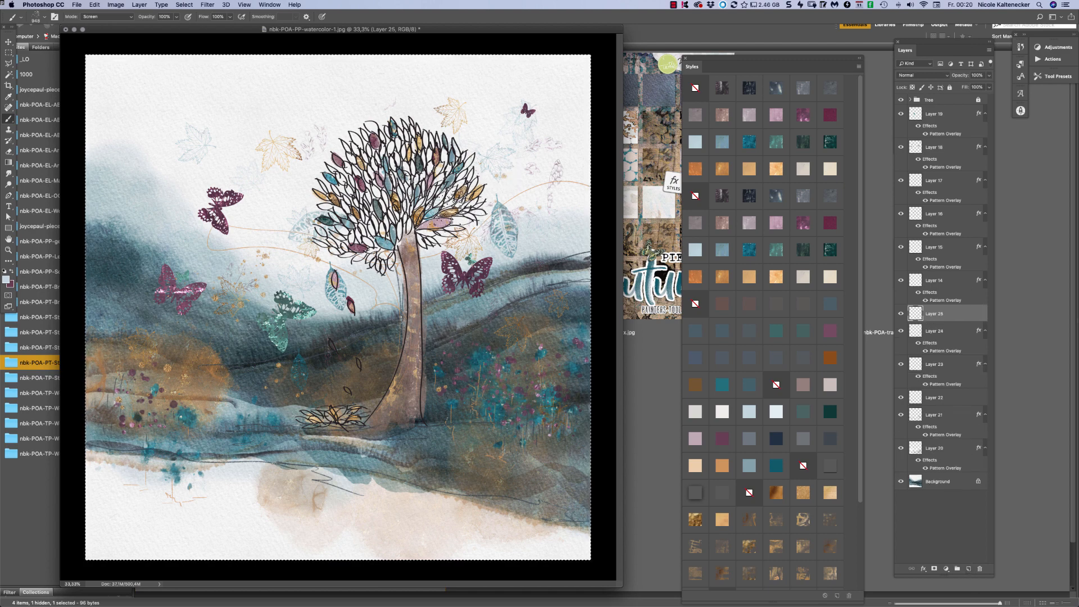
pyautogui.moveTo(415, 158)
pyautogui.mouseDown()
pyautogui.moveTo(363, 174)
pyautogui.moveTo(388, 225)
pyautogui.moveTo(415, 188)
pyautogui.moveTo(391, 211)
pyautogui.moveTo(402, 197)
pyautogui.moveTo(436, 230)
pyautogui.mouseUp()
pyautogui.click(369, 153)
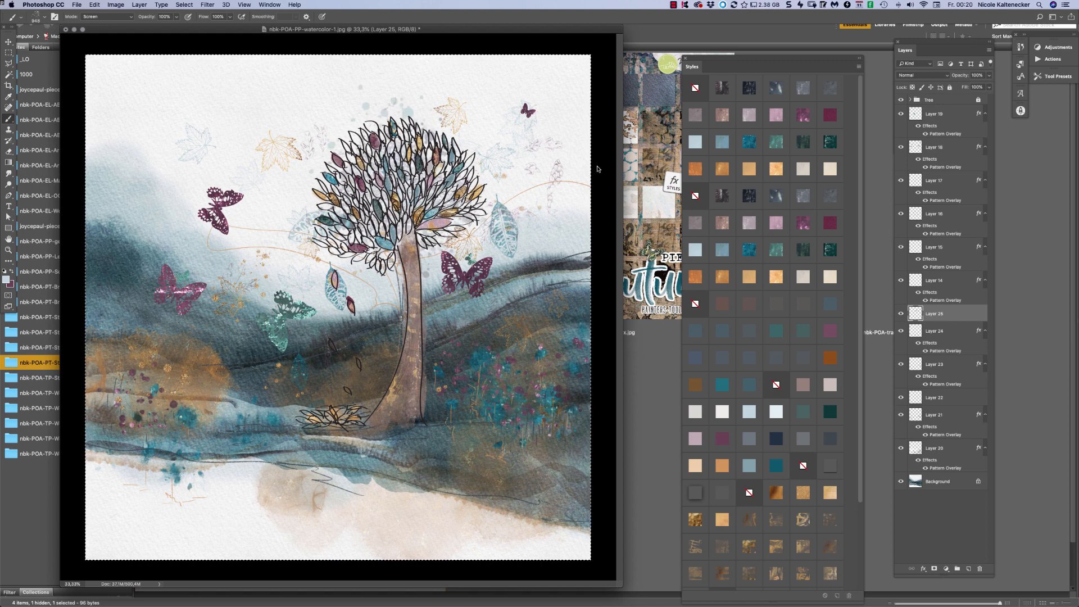
# Step: Try different gold pattern styles on Layer 25's crown splashes and settle on a solid gold one
pyautogui.click(753, 191)
pyautogui.click(731, 174)
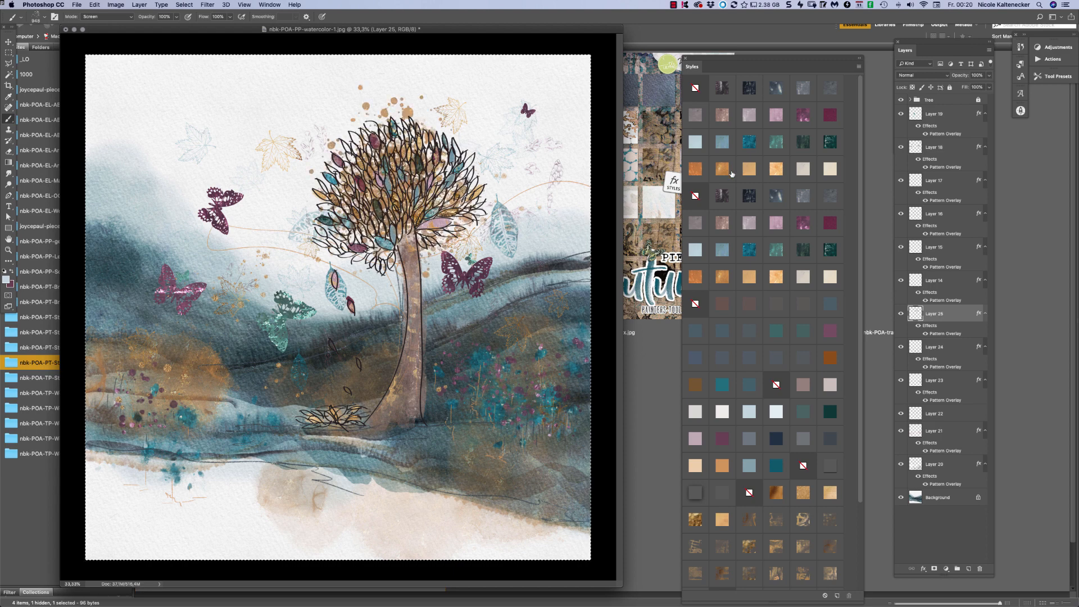
pyautogui.click(803, 527)
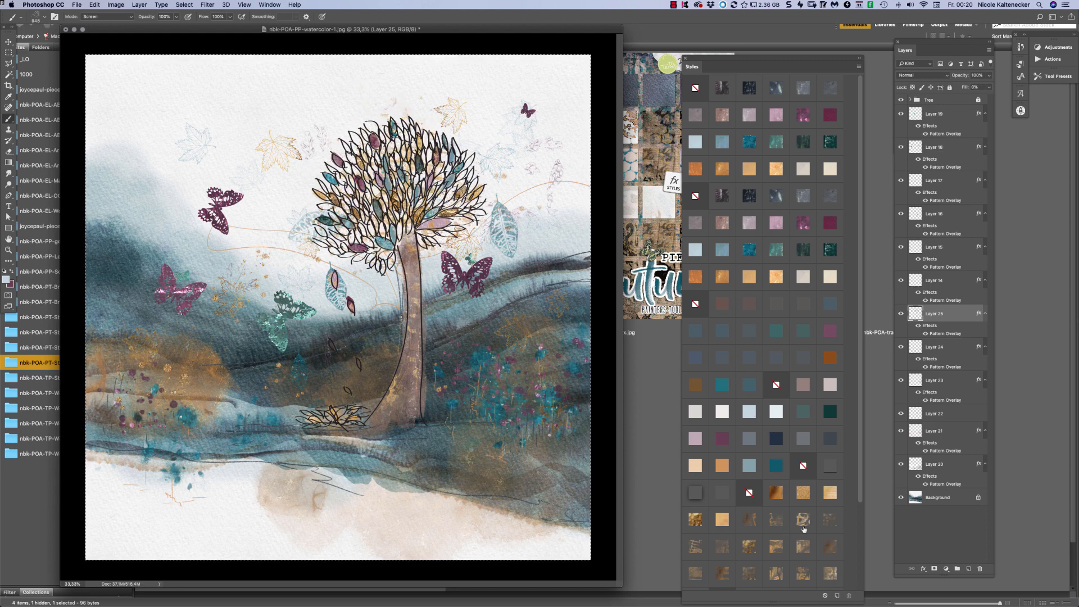
pyautogui.click(802, 492)
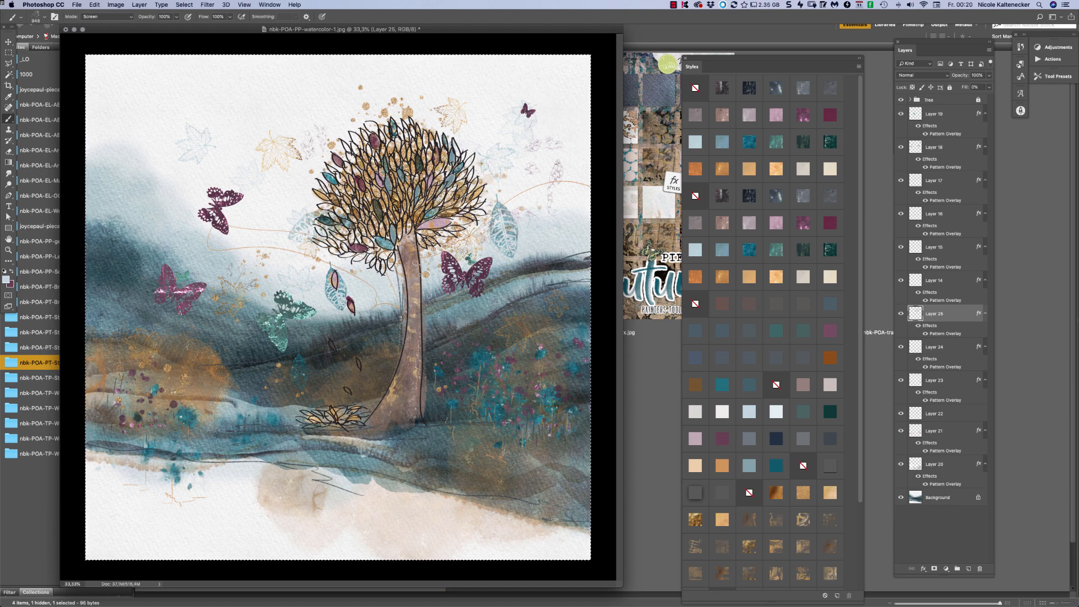
# Step: Stamp more splashes over the tree crown on another new layer and apply a teal pattern style
pyautogui.press('super+shift+n')
pyautogui.press('Return')
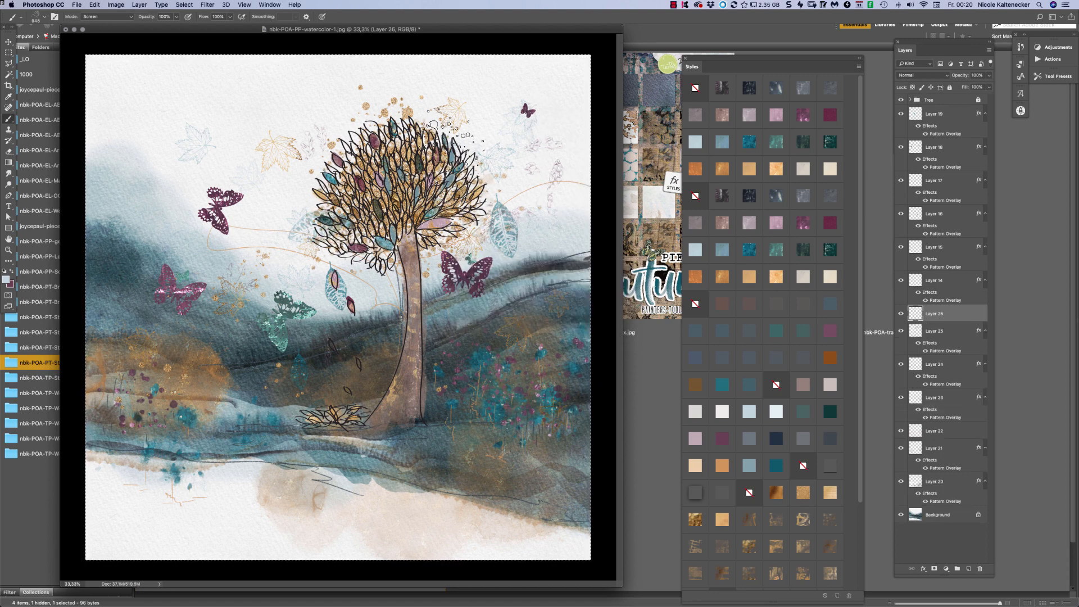
pyautogui.click(746, 145)
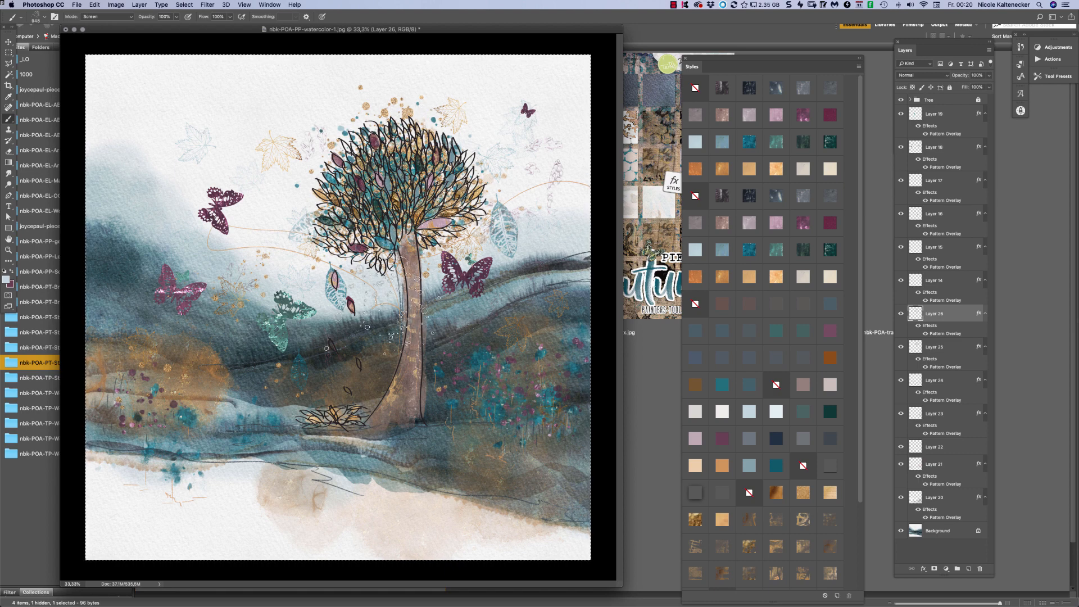
# Step: Stamp leaves around the tree crown on Layer 26 with the nbk-dancing leaves1 brush
pyautogui.rightClick(513, 356)
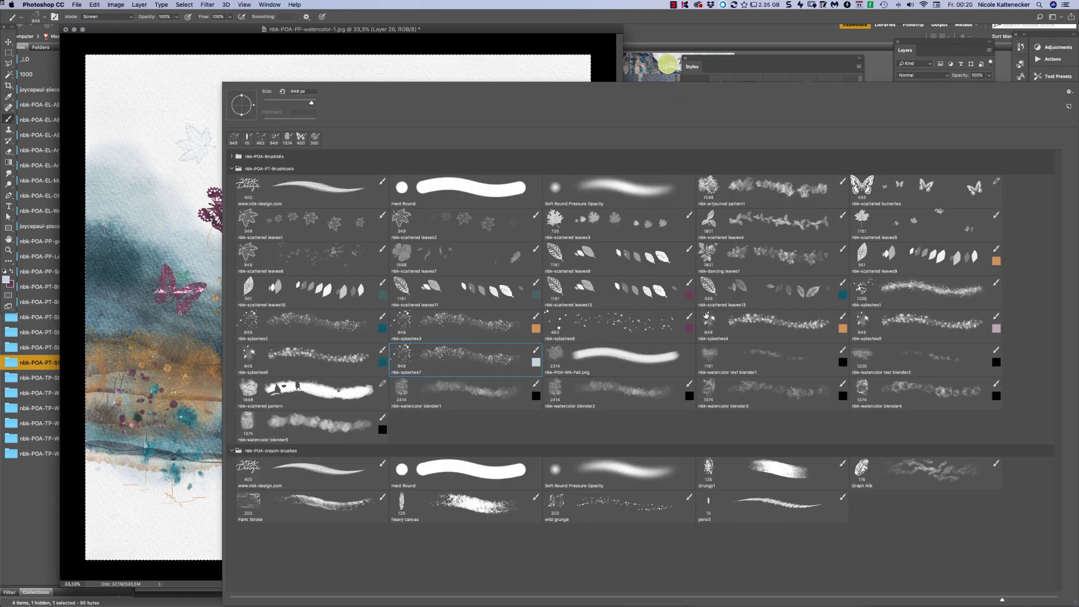
pyautogui.doubleClick(729, 254)
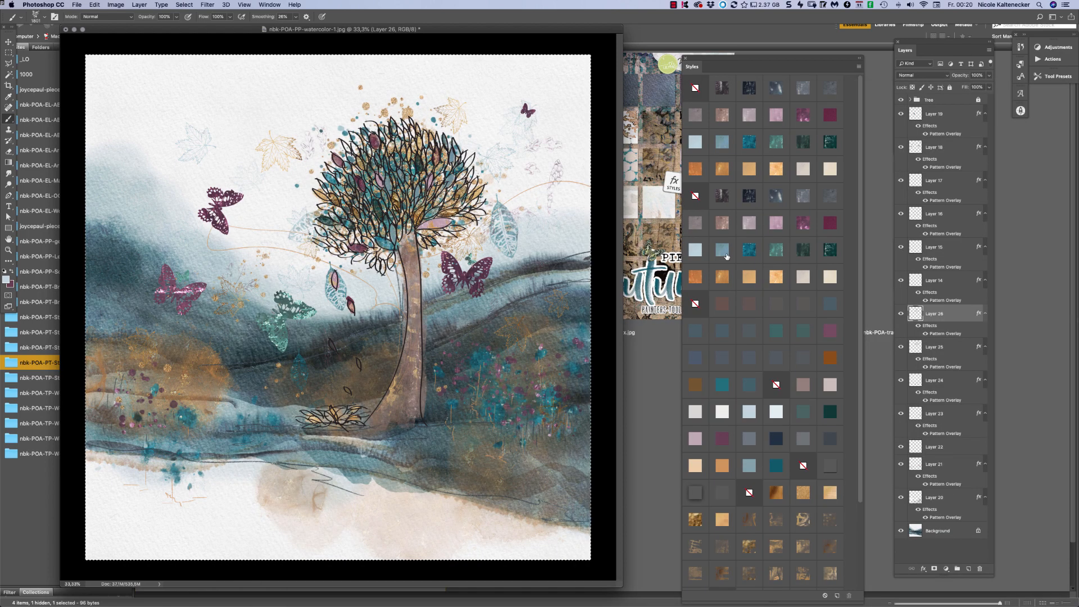
pyautogui.click(394, 202)
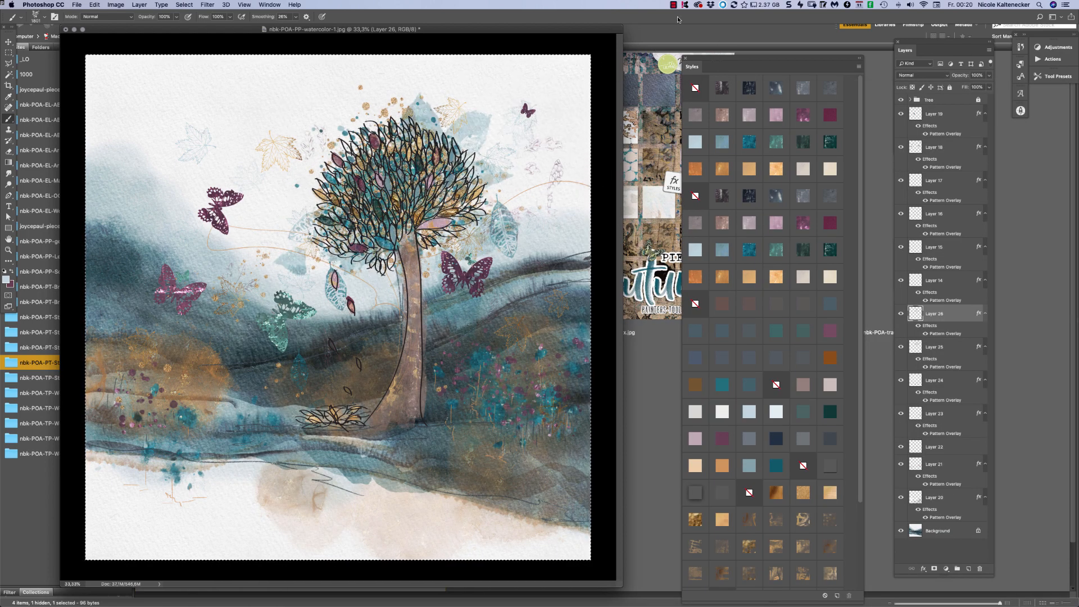
pyautogui.press('super+b')
pyautogui.press('Escape')
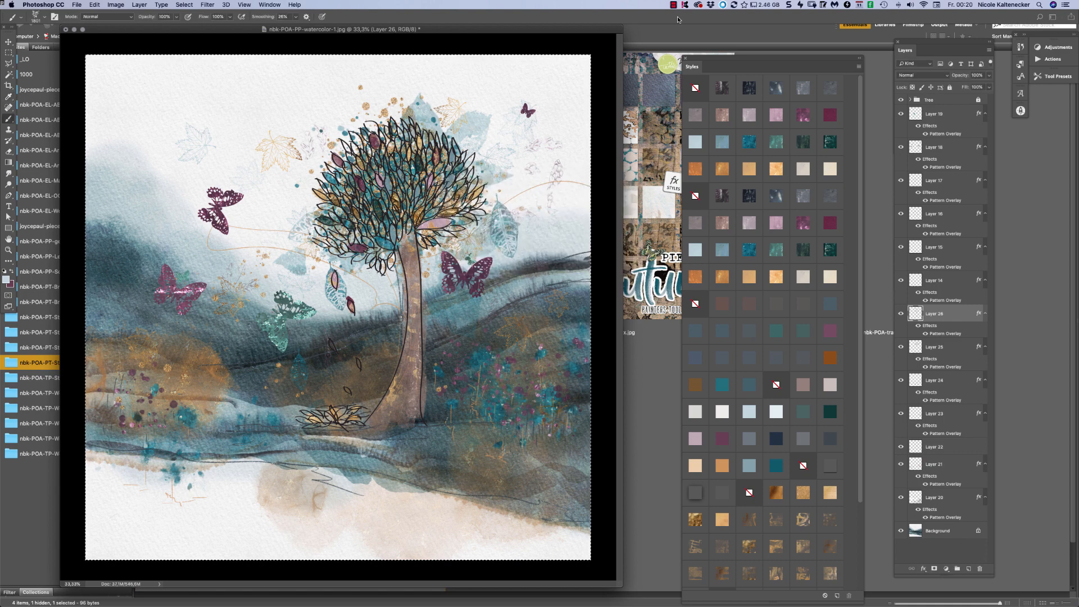
pyautogui.press('super+n')
pyautogui.press('Return')
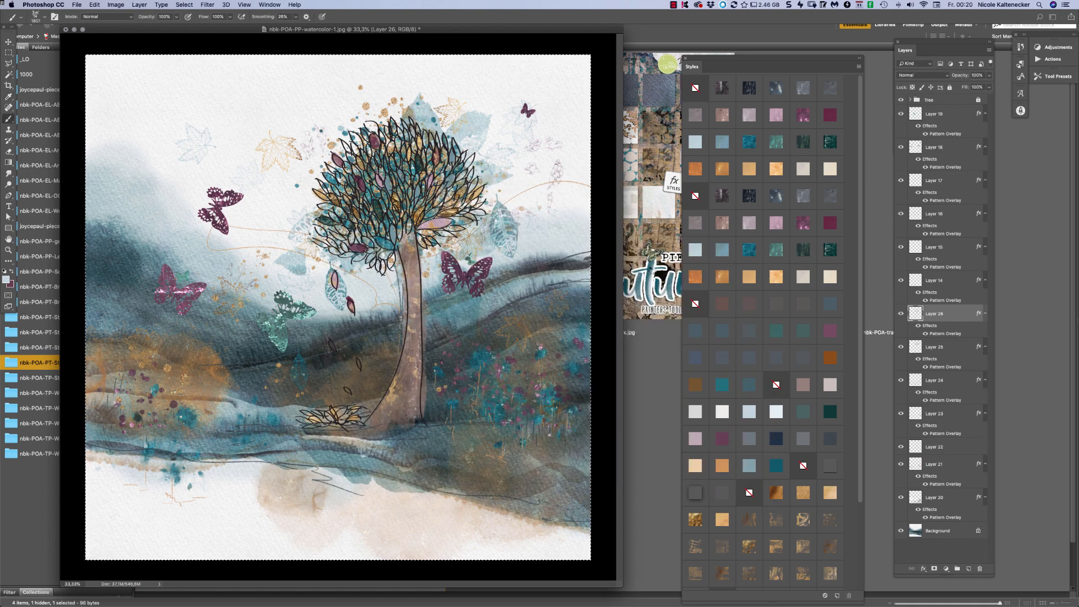
pyautogui.press('super+w')
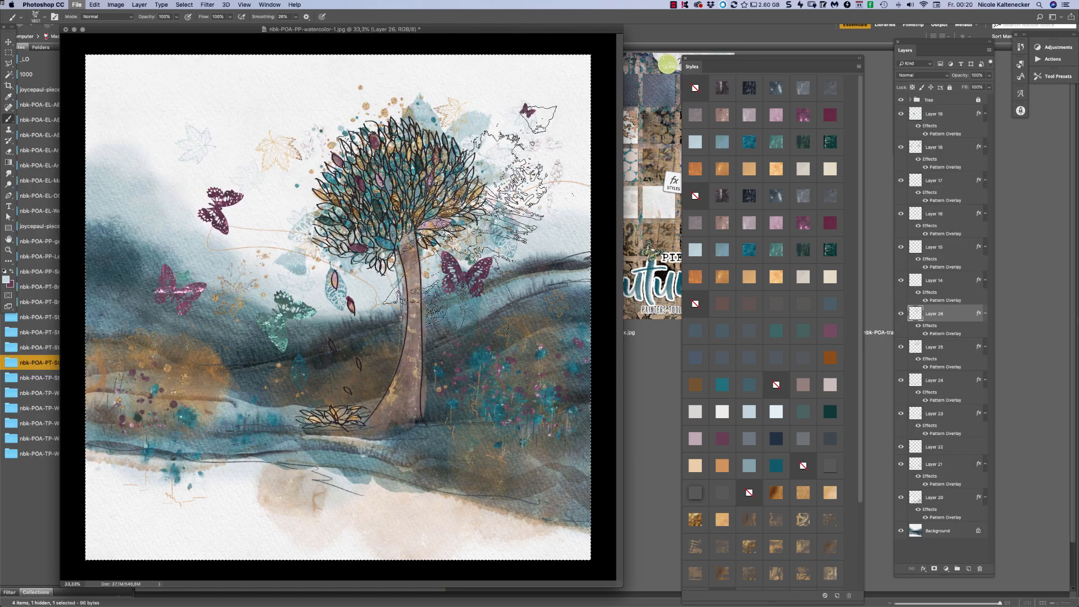
# Step: Stamp more dancing leaves around the crown on a new layer and apply an orange pattern style
pyautogui.press('shift+super+n')
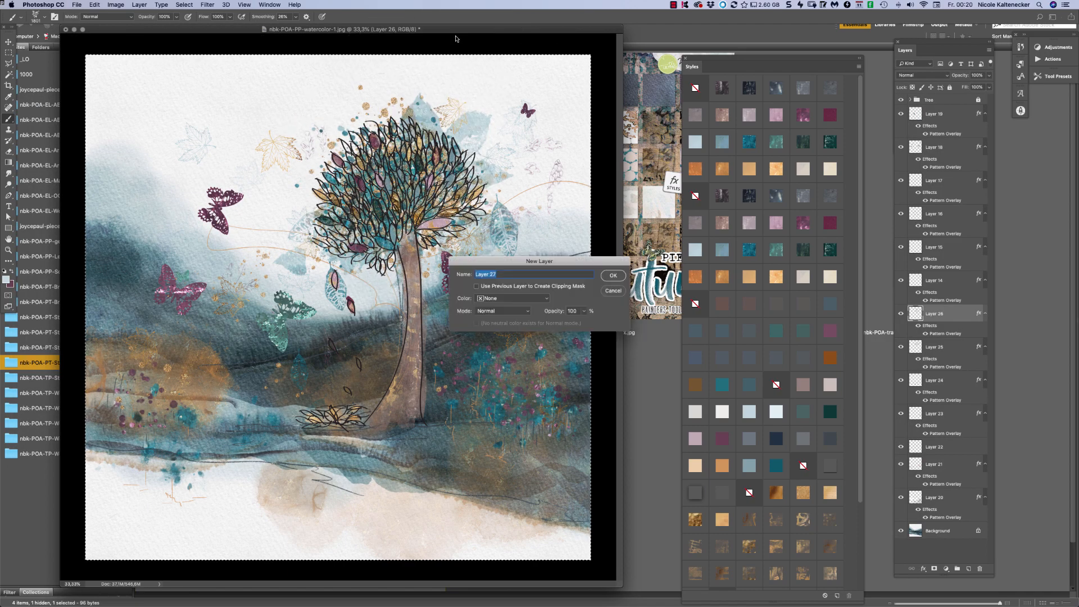
pyautogui.press('Return')
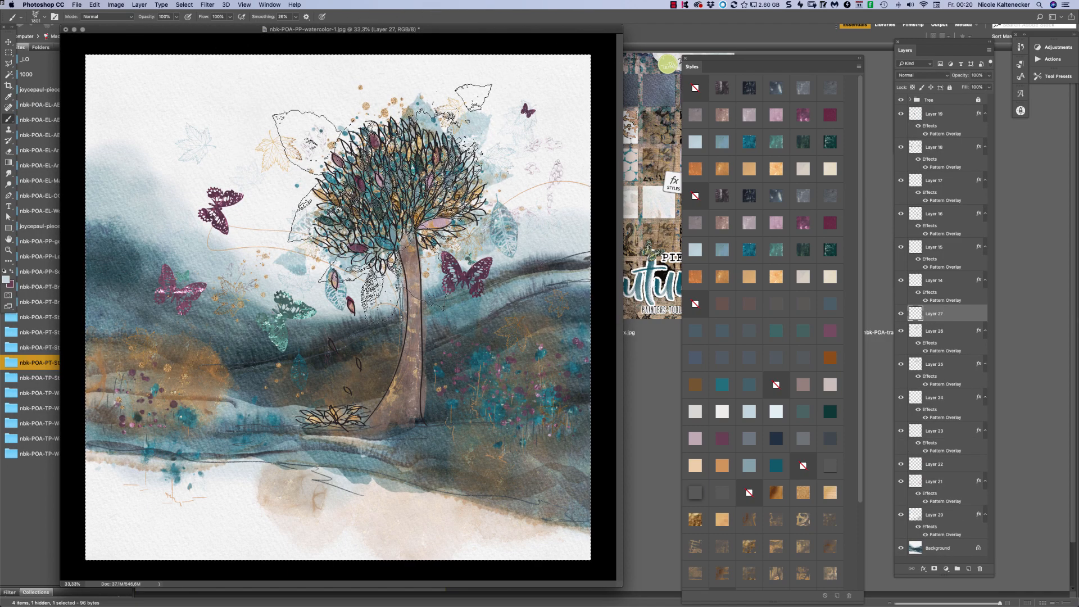
pyautogui.click(748, 272)
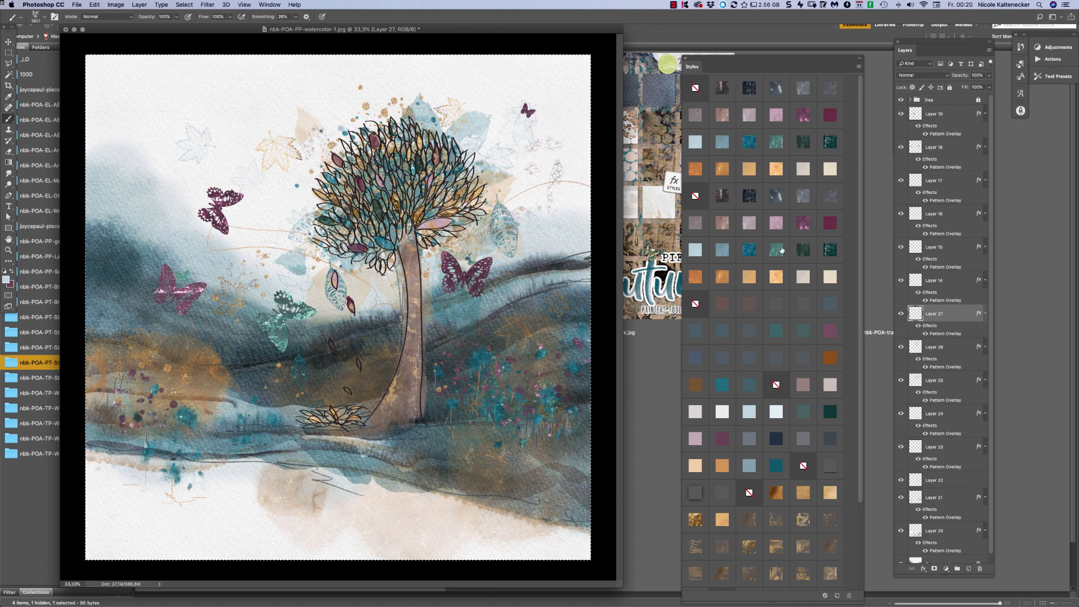
# Step: Try teal, purple and grey pattern styles on Layer 27's leaves and settle on a gold one
pyautogui.click(753, 251)
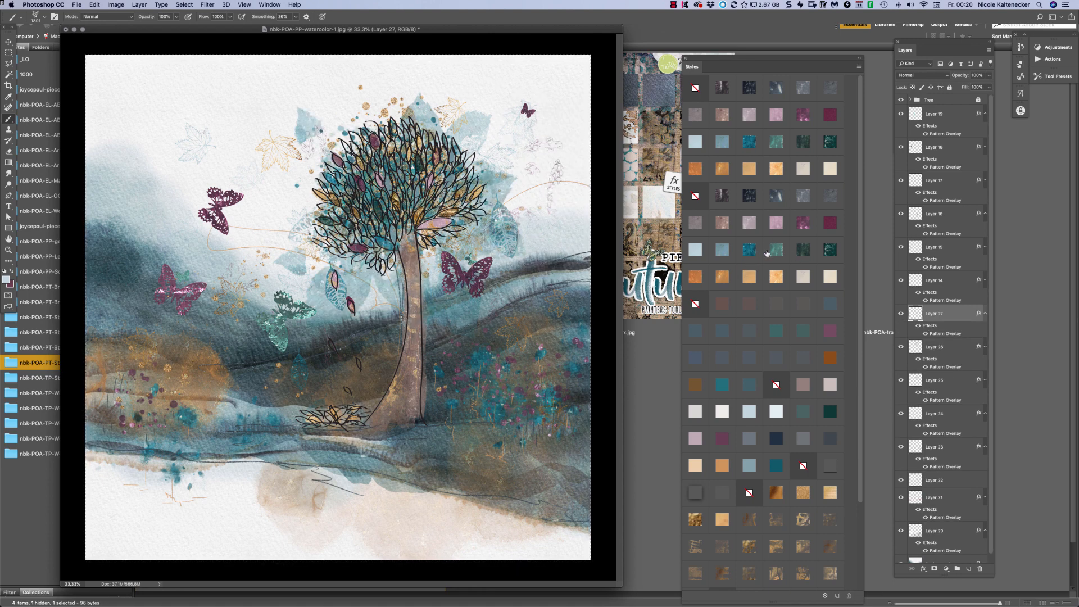
pyautogui.click(806, 225)
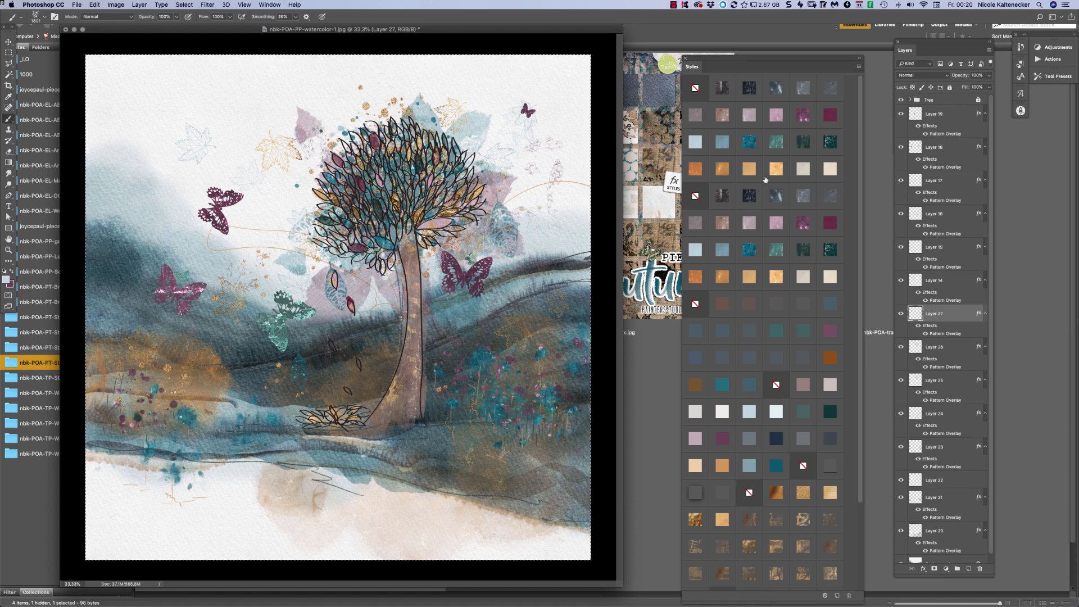
pyautogui.click(813, 200)
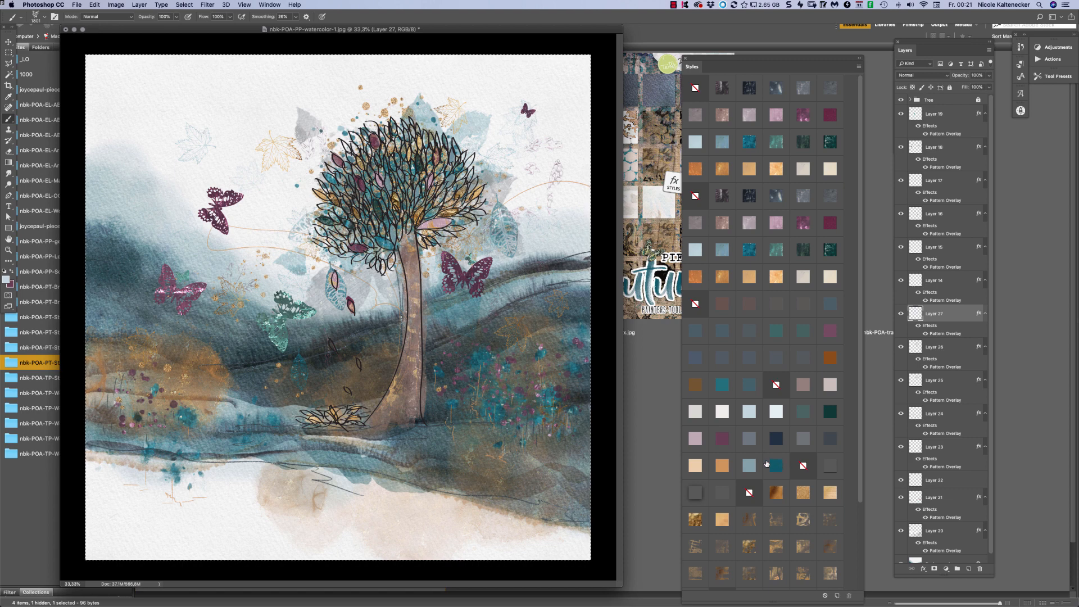
pyautogui.click(776, 491)
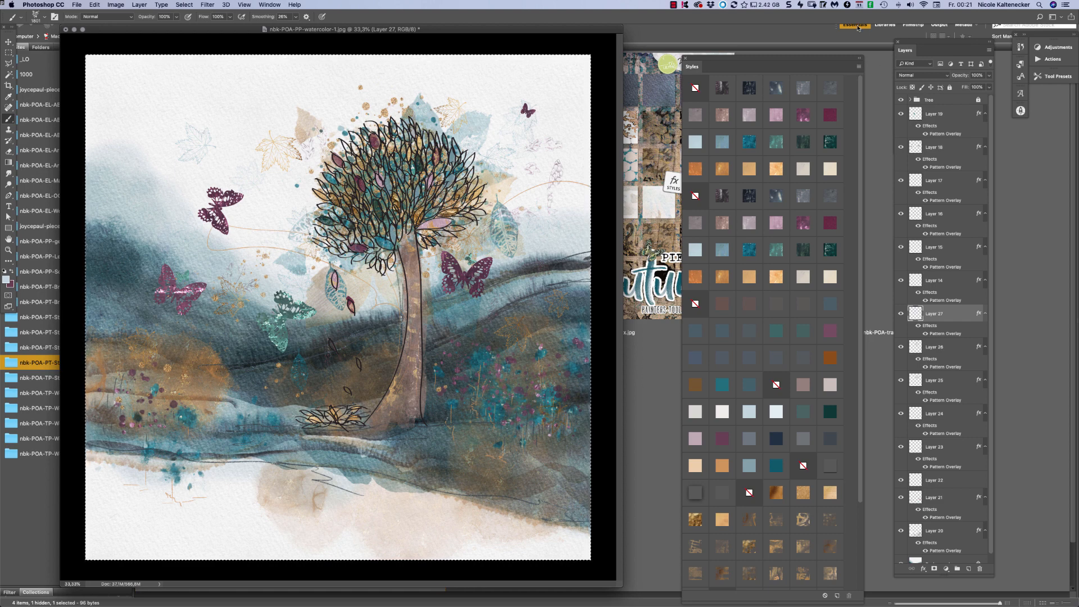
# Step: Switch to Adobe Bridge, open the nbk-POA-TP-Storybook folder and preview its page templates full screen, starting with nbk-POA-TP-SB-1.psd
pyautogui.click(649, 390)
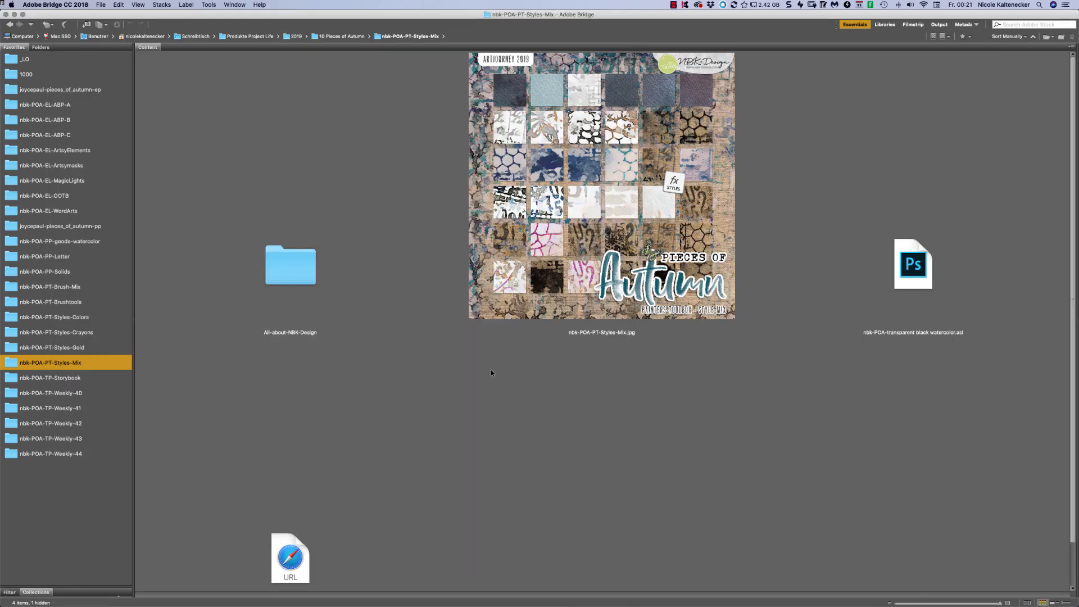
pyautogui.click(115, 377)
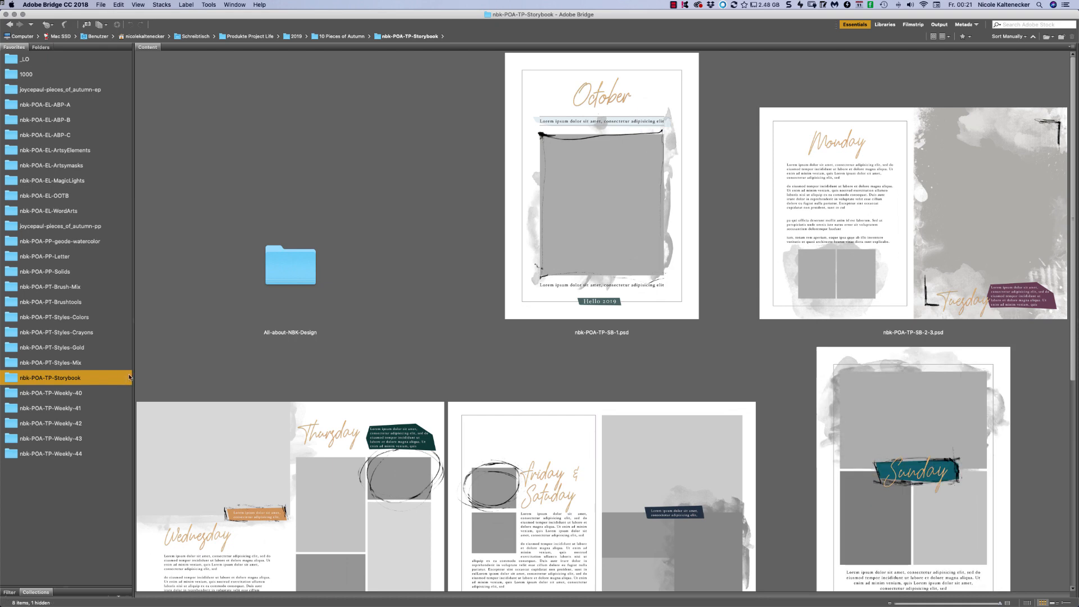
pyautogui.click(618, 183)
pyautogui.press('space')
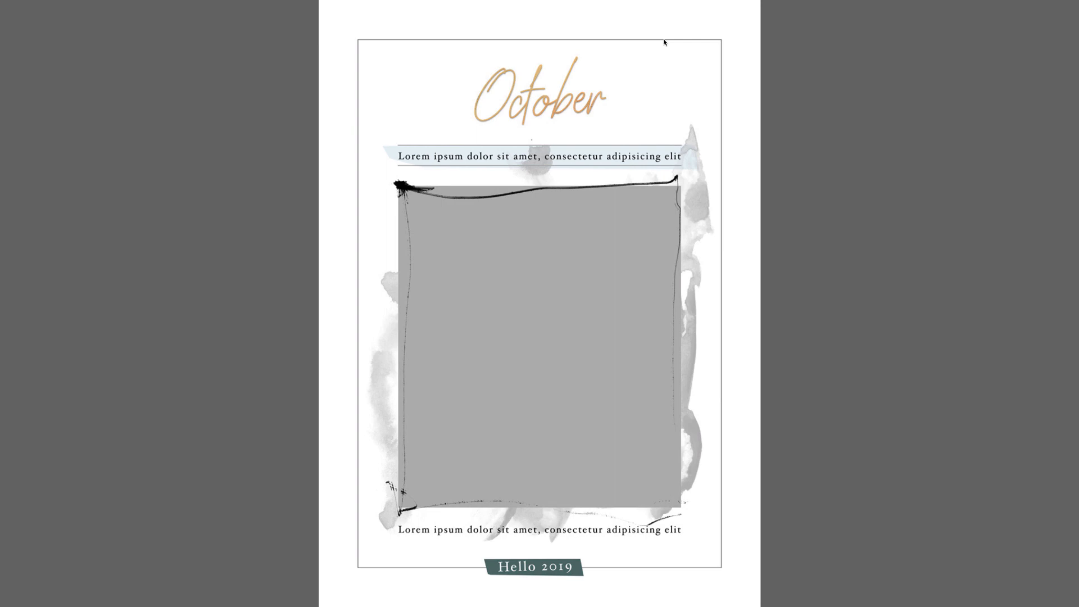
pyautogui.press('Right')
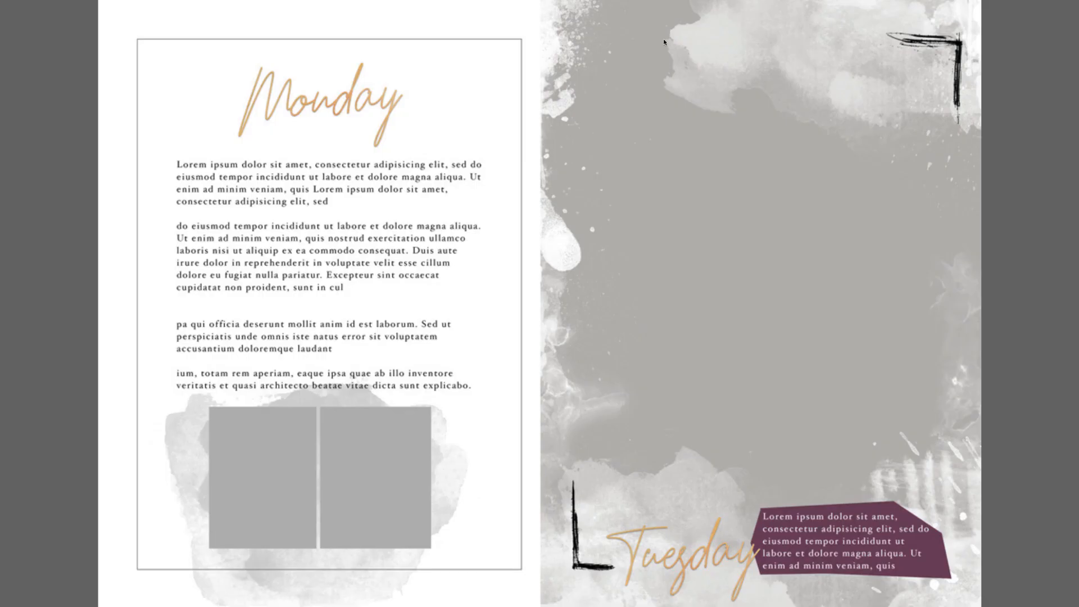